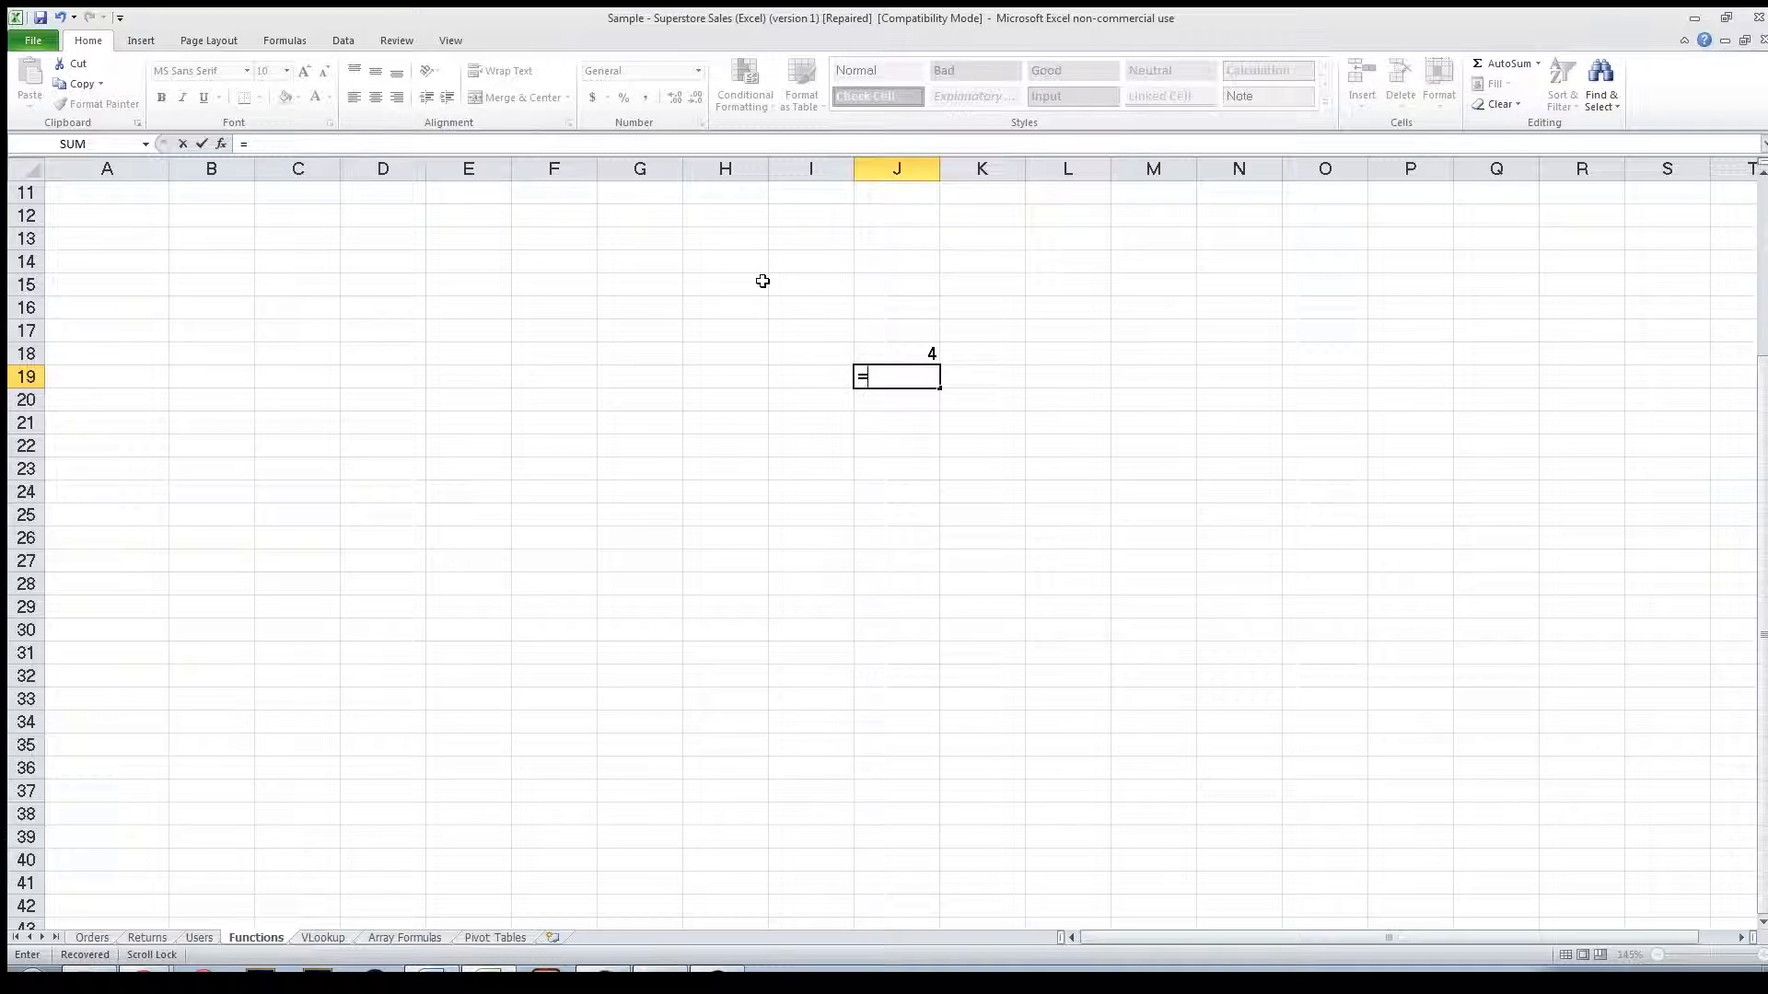
Enter the formula =2-2 in J19 and the formula =4*4 in J20.
type("2-2")
key("Return")
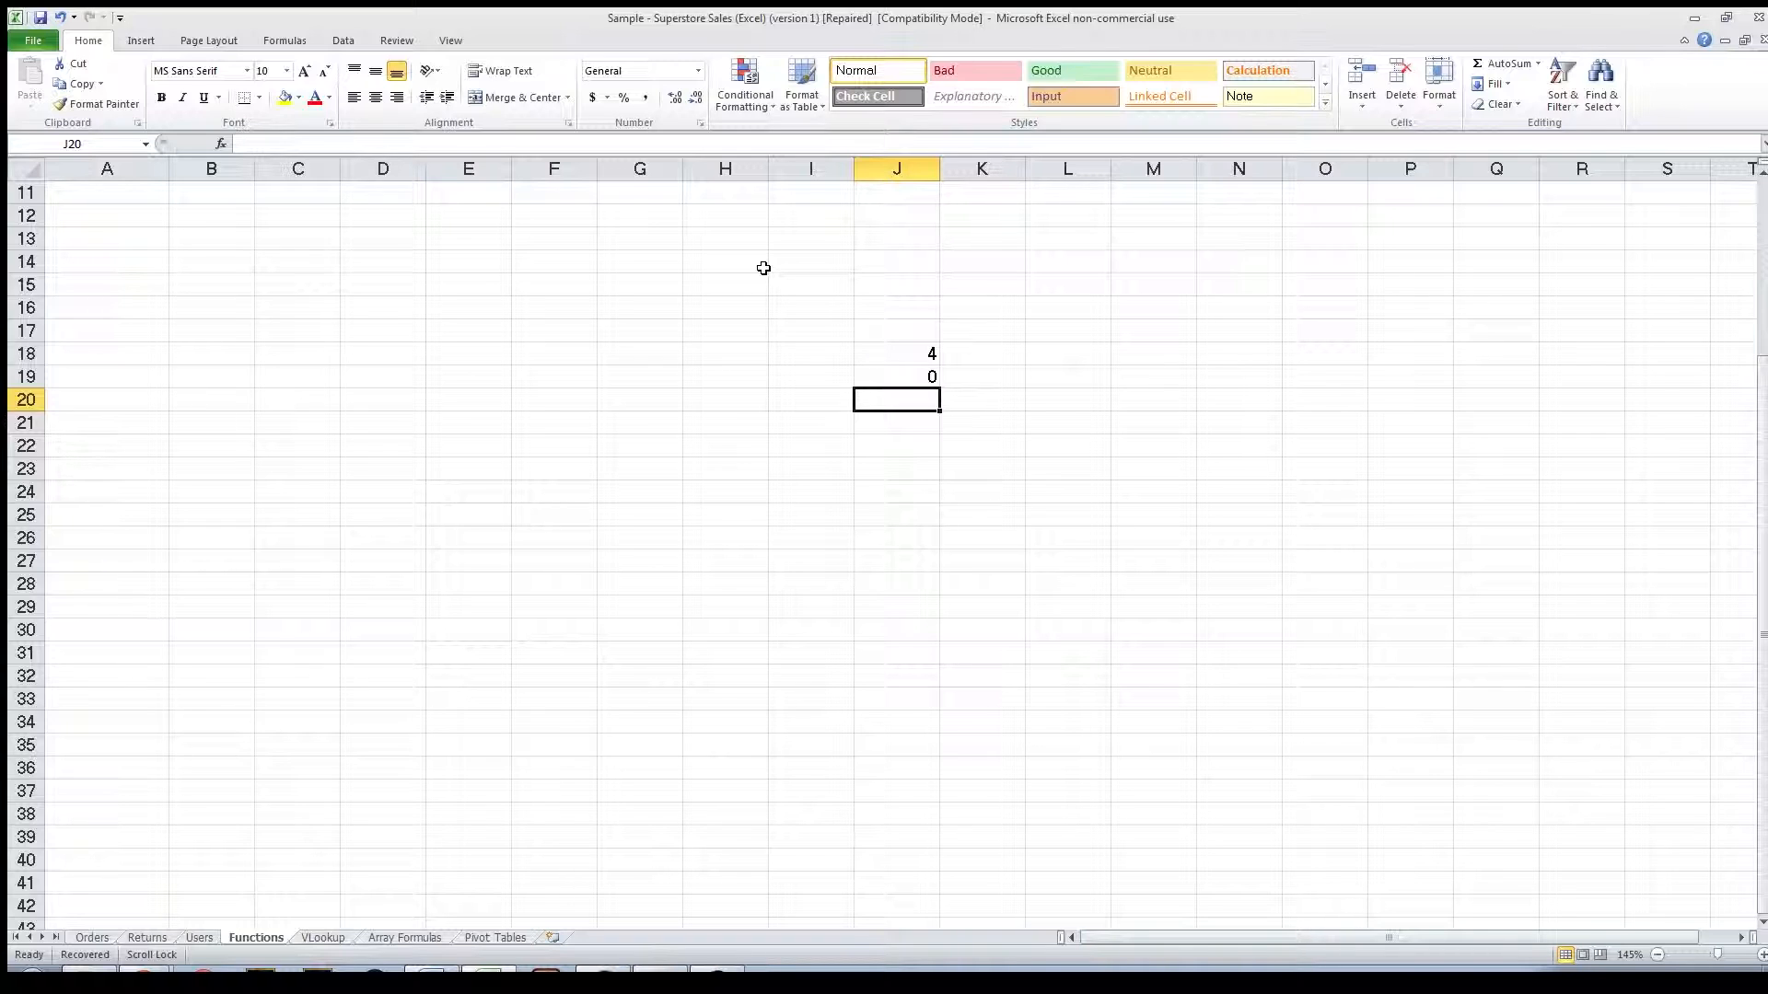
type("8")
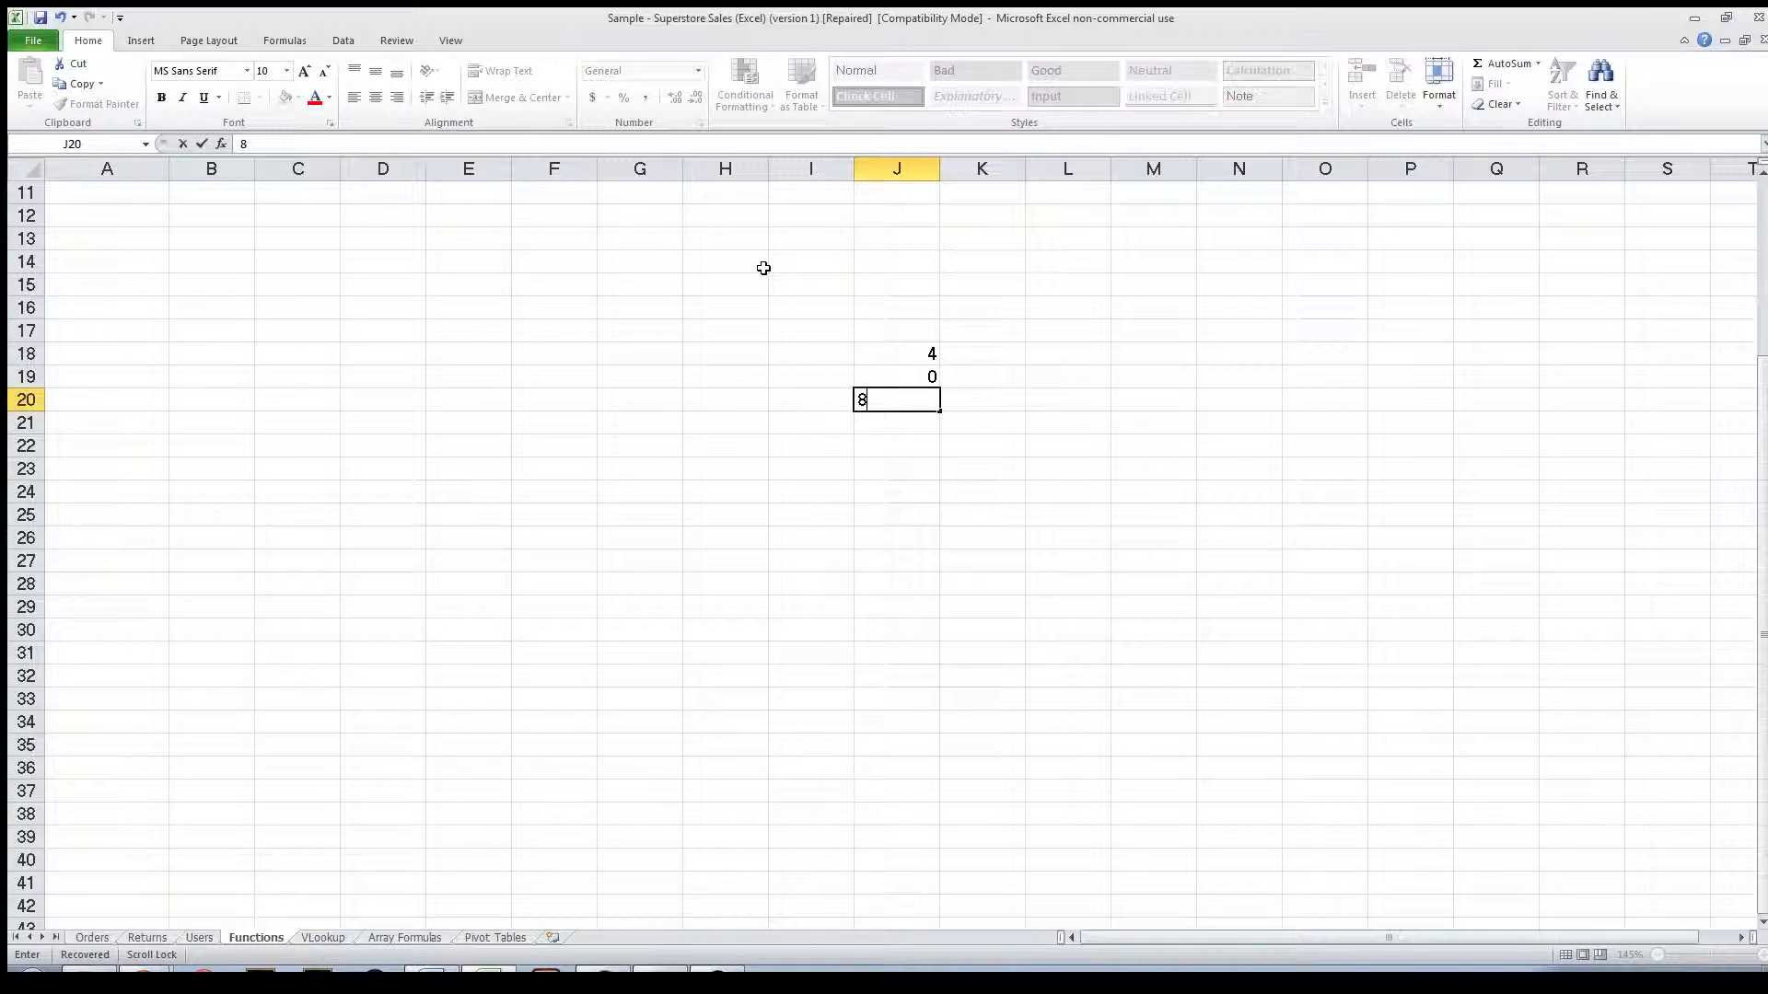
key("BackSpace")
type("=4*")
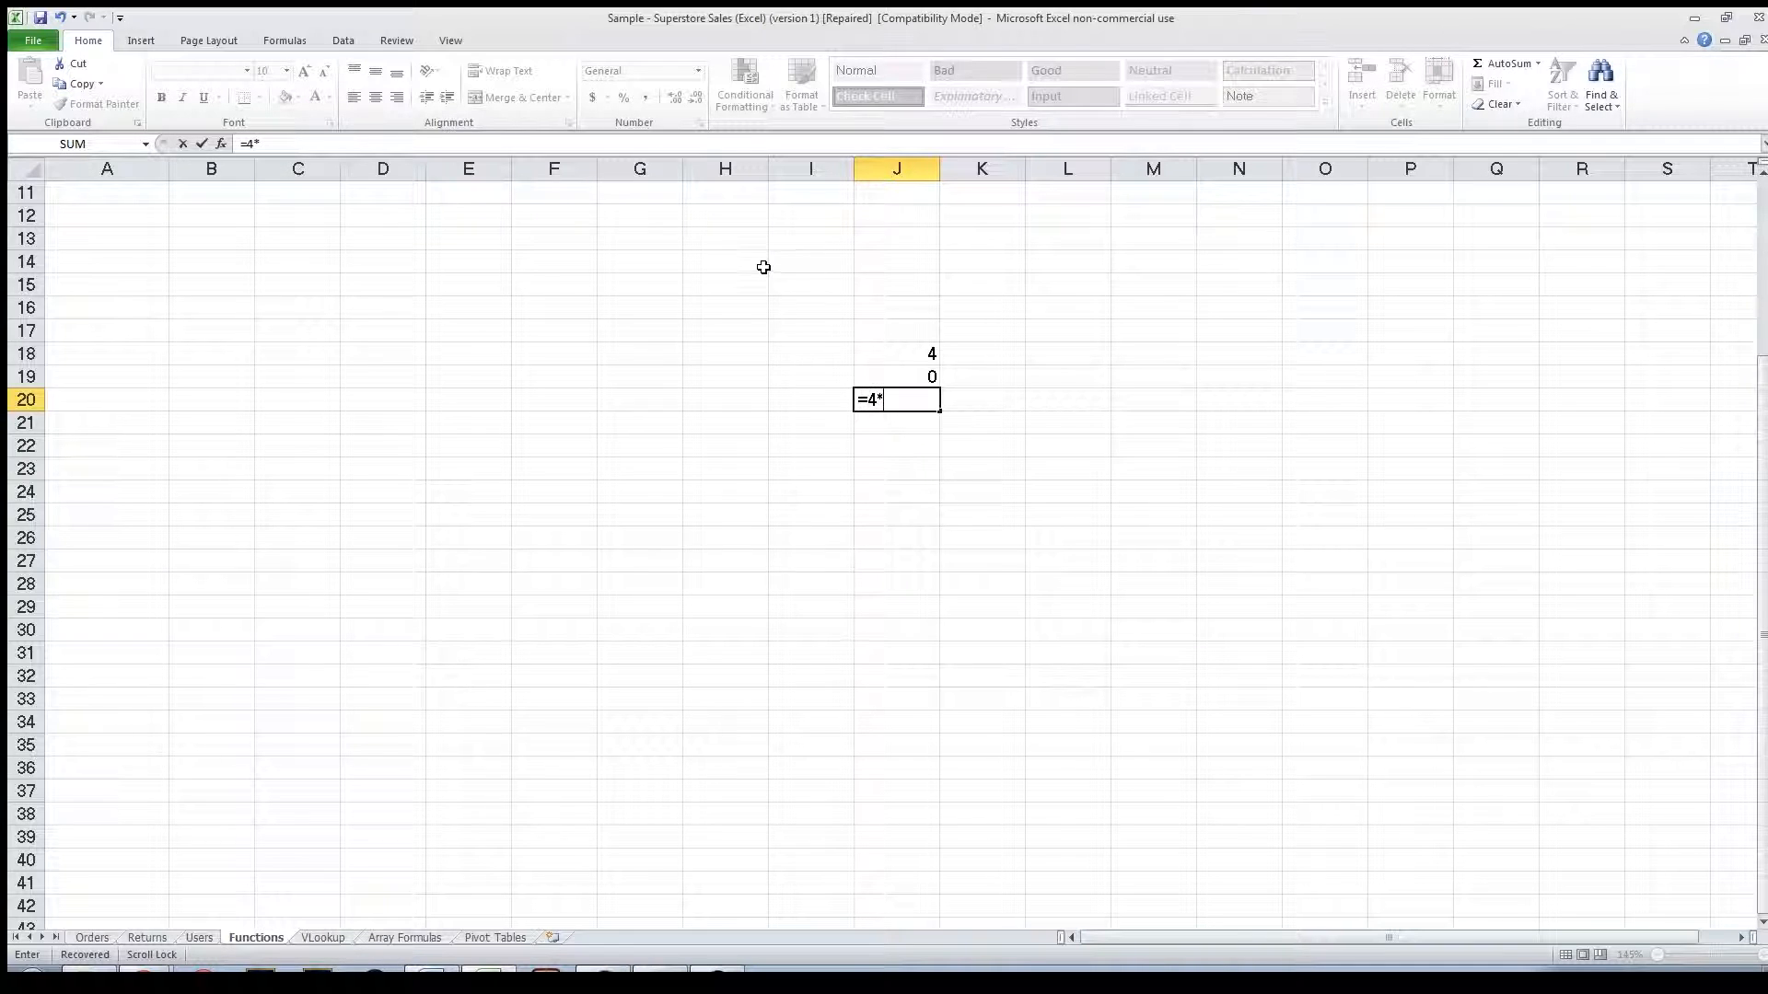
type("4")
key("Return")
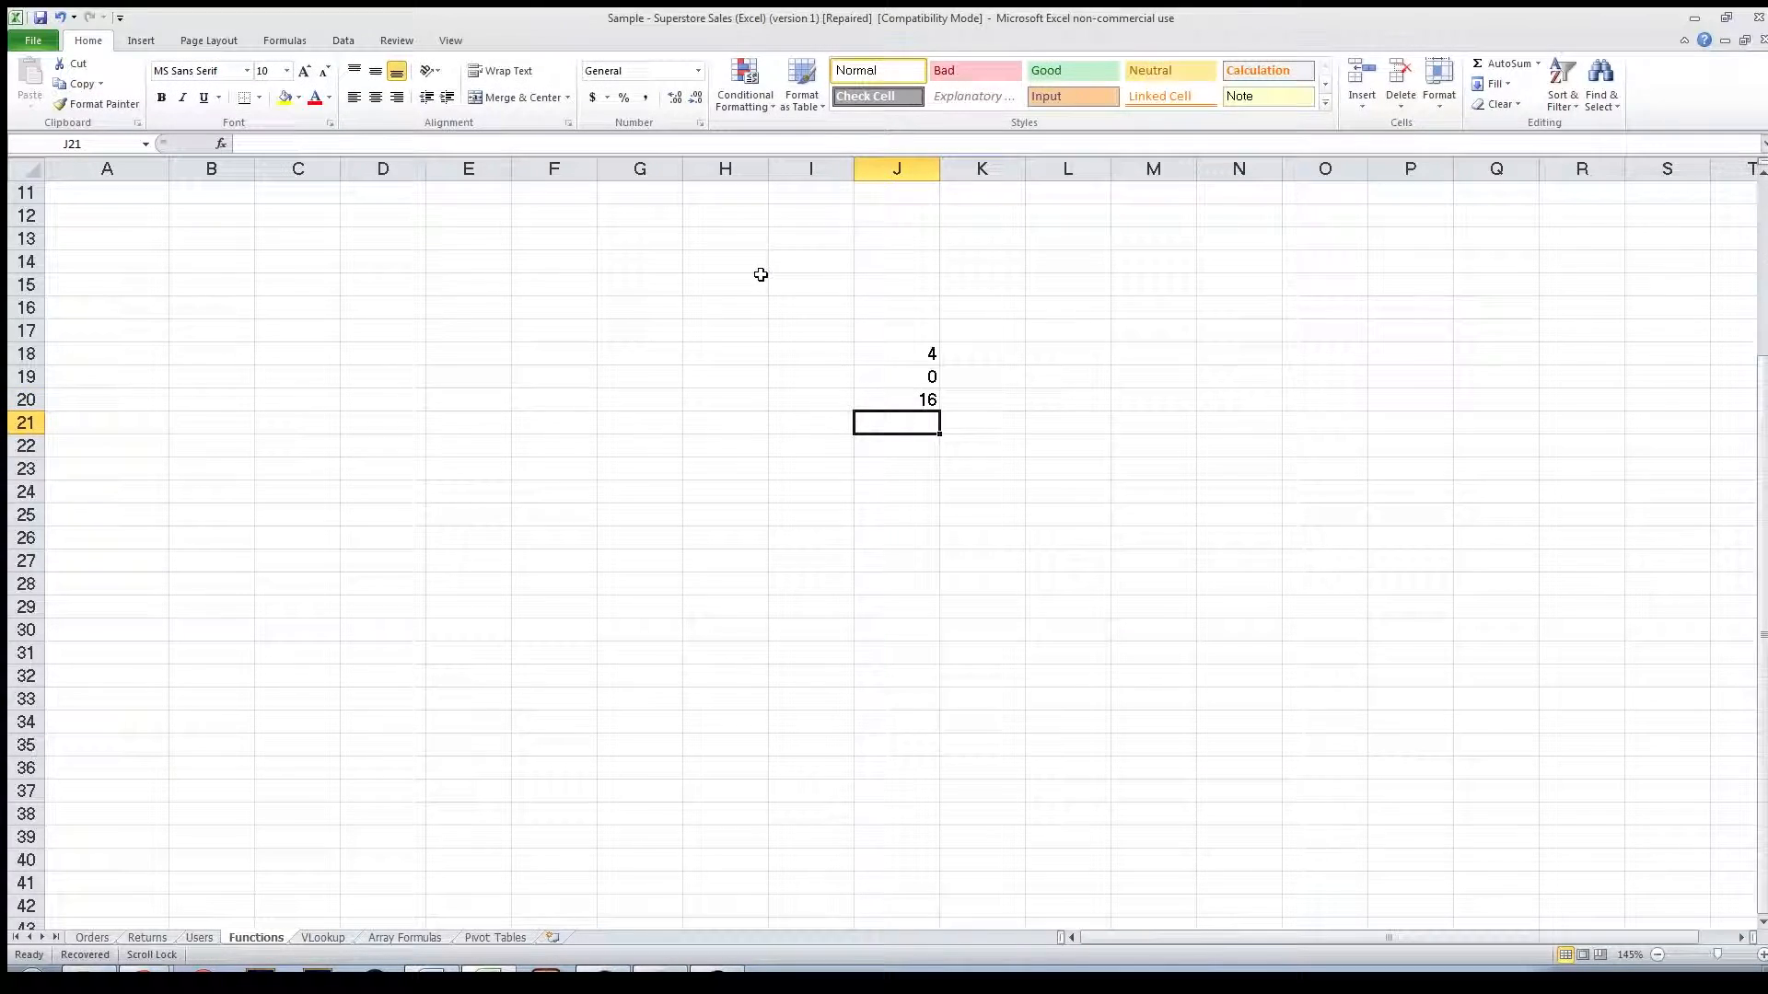
Enter the formula =4/2 in J21 and the formula =5/2 in K20.
type("=4/2")
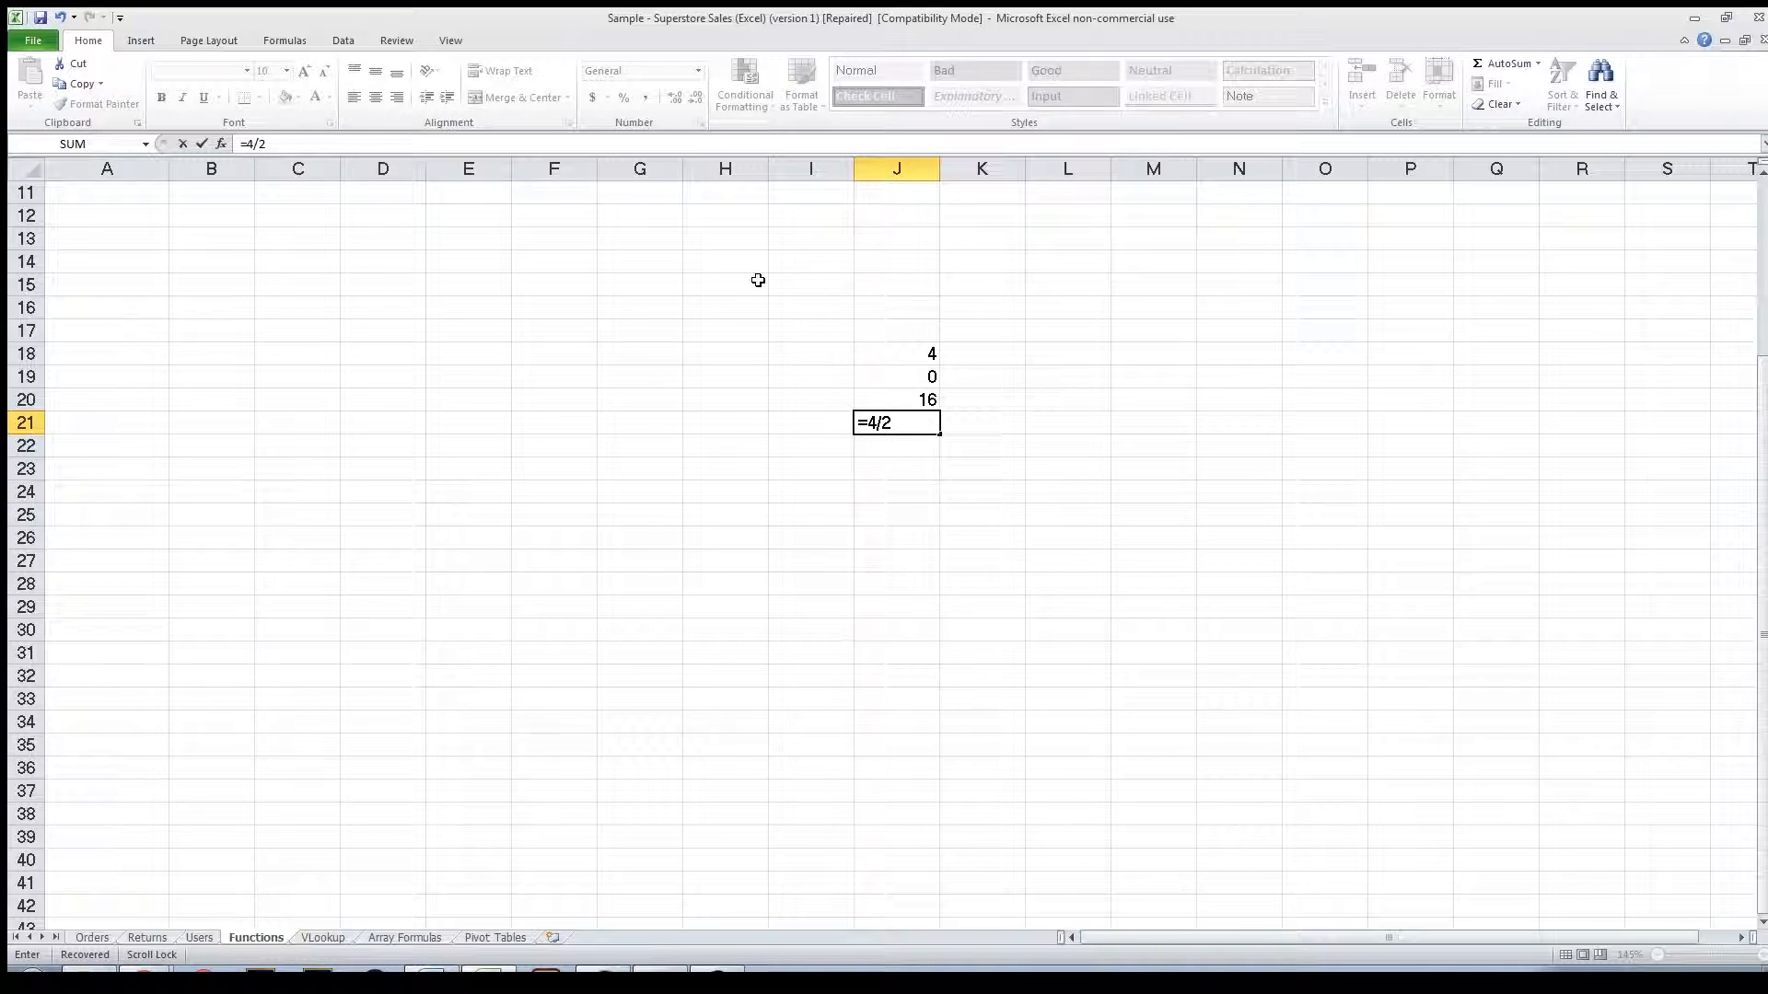
key("Return")
scroll(760, 280, "up", 1)
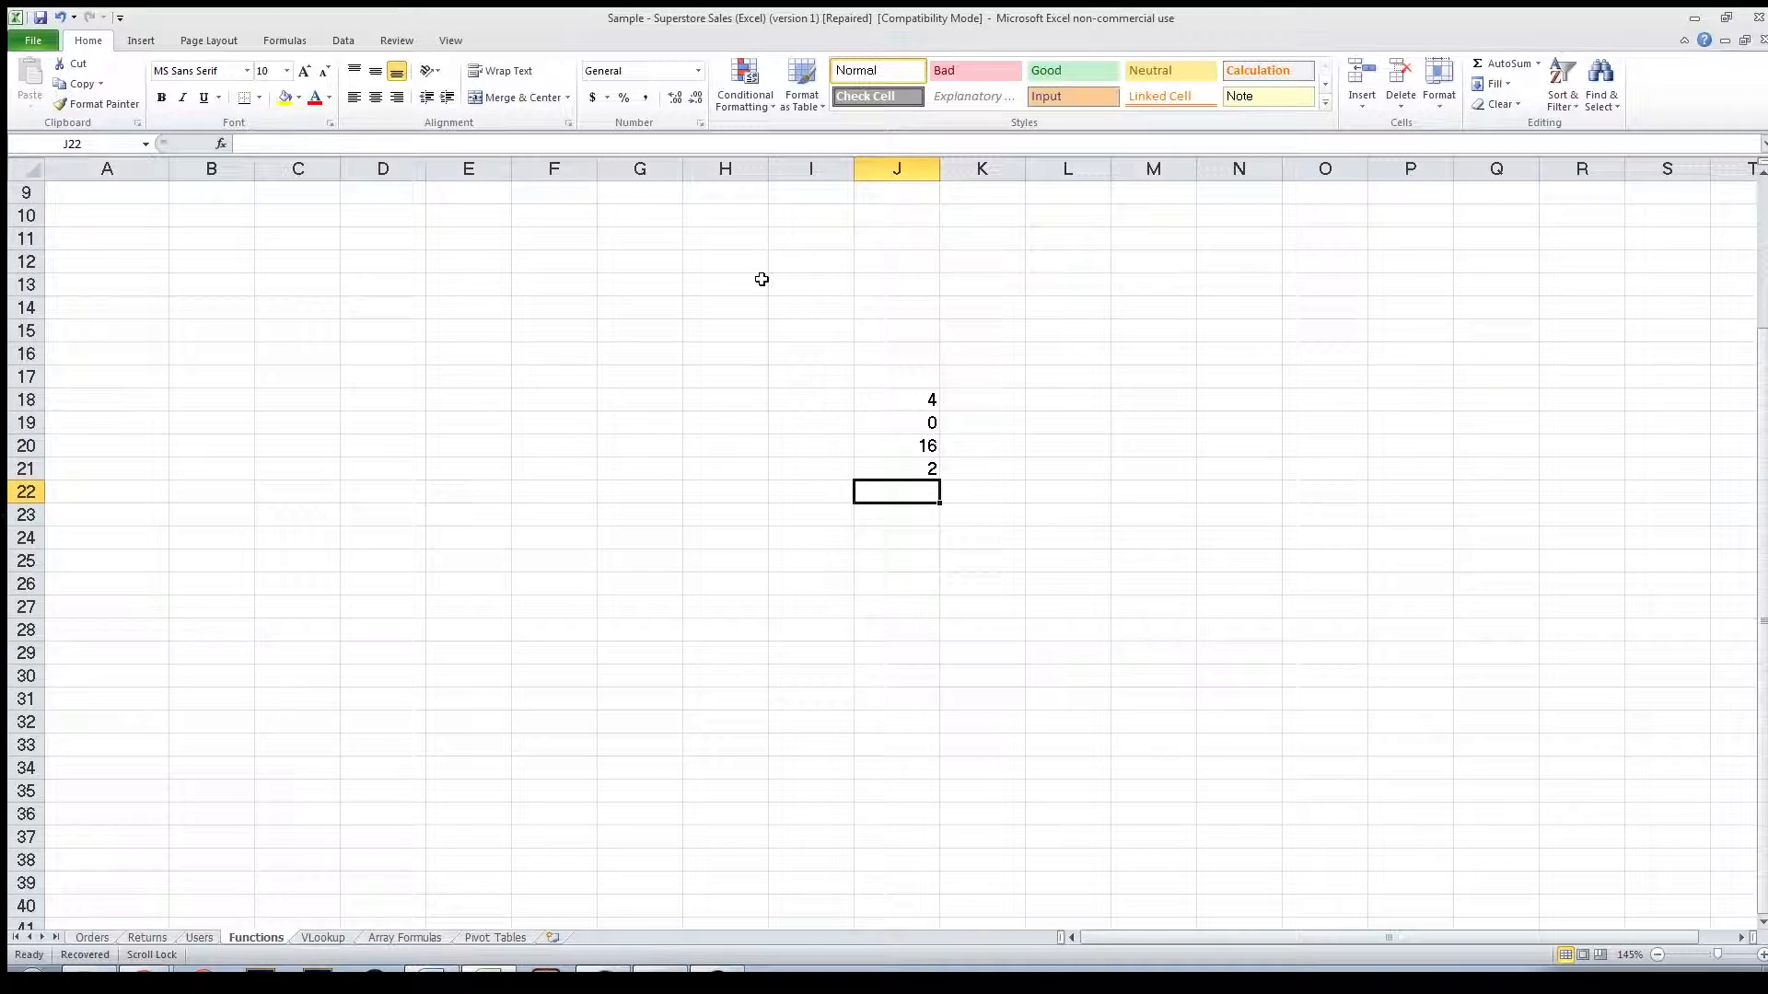
scroll(762, 279, "up", 1)
scroll(761, 279, "down", 1)
left_click(970, 452)
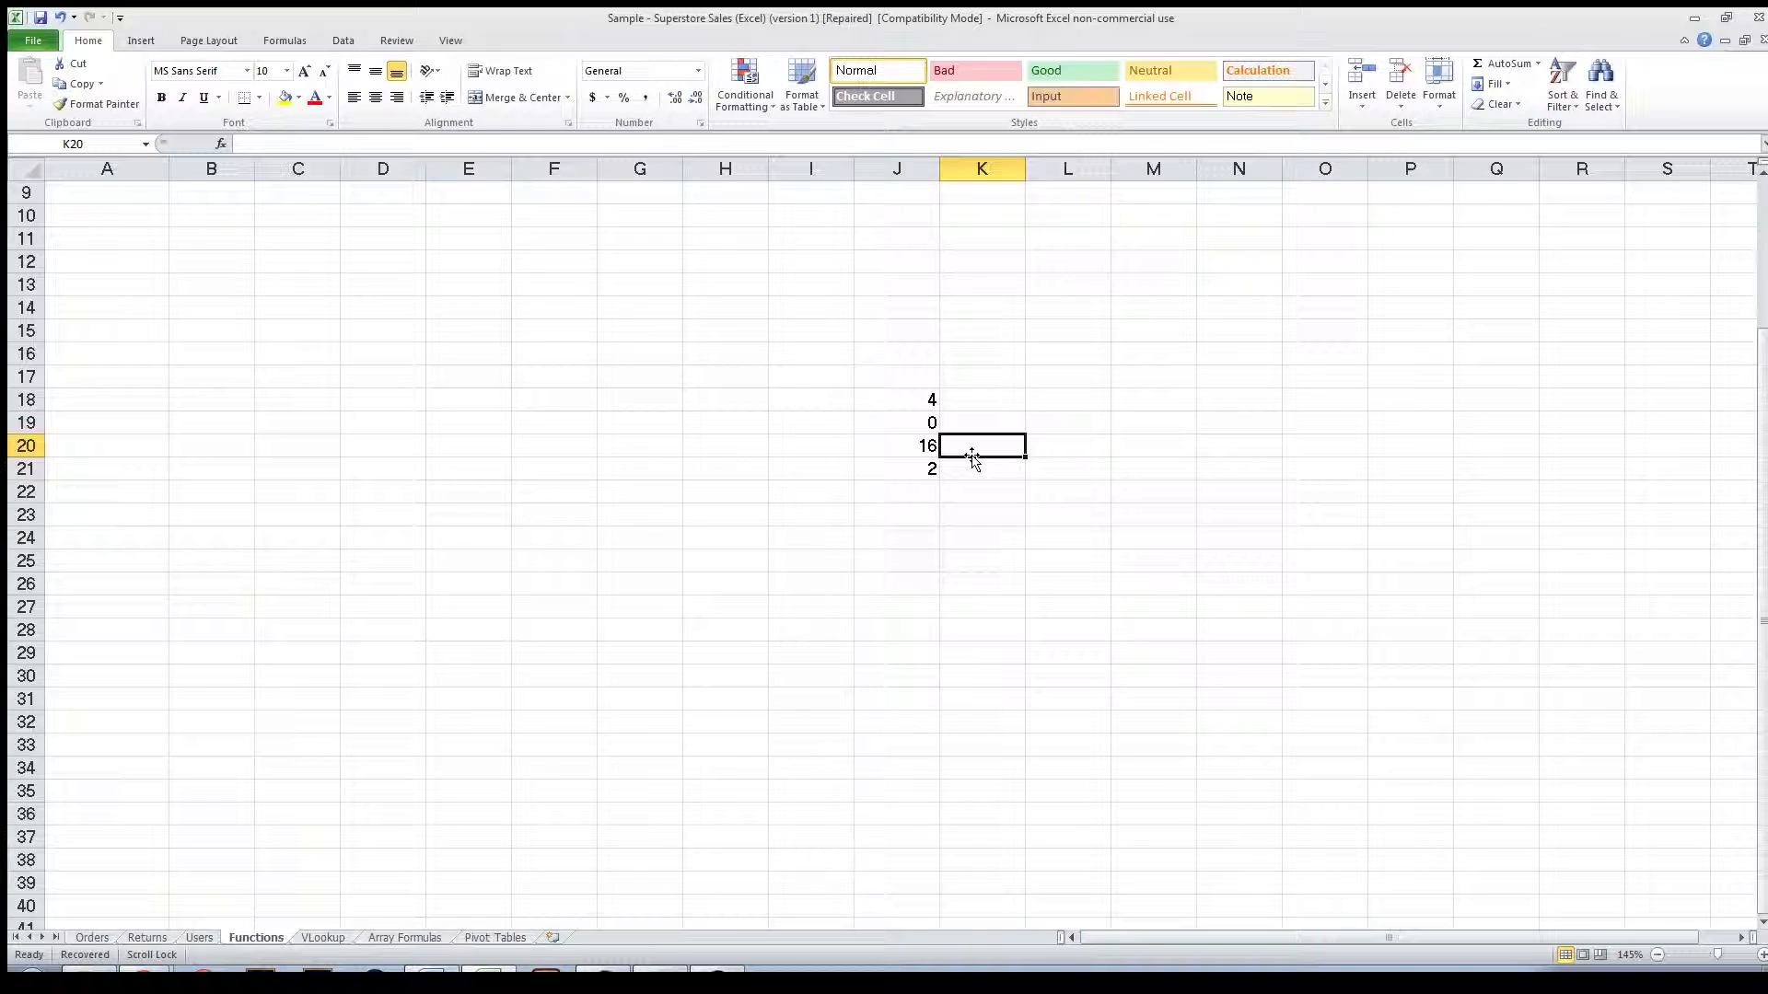
type("=5/2")
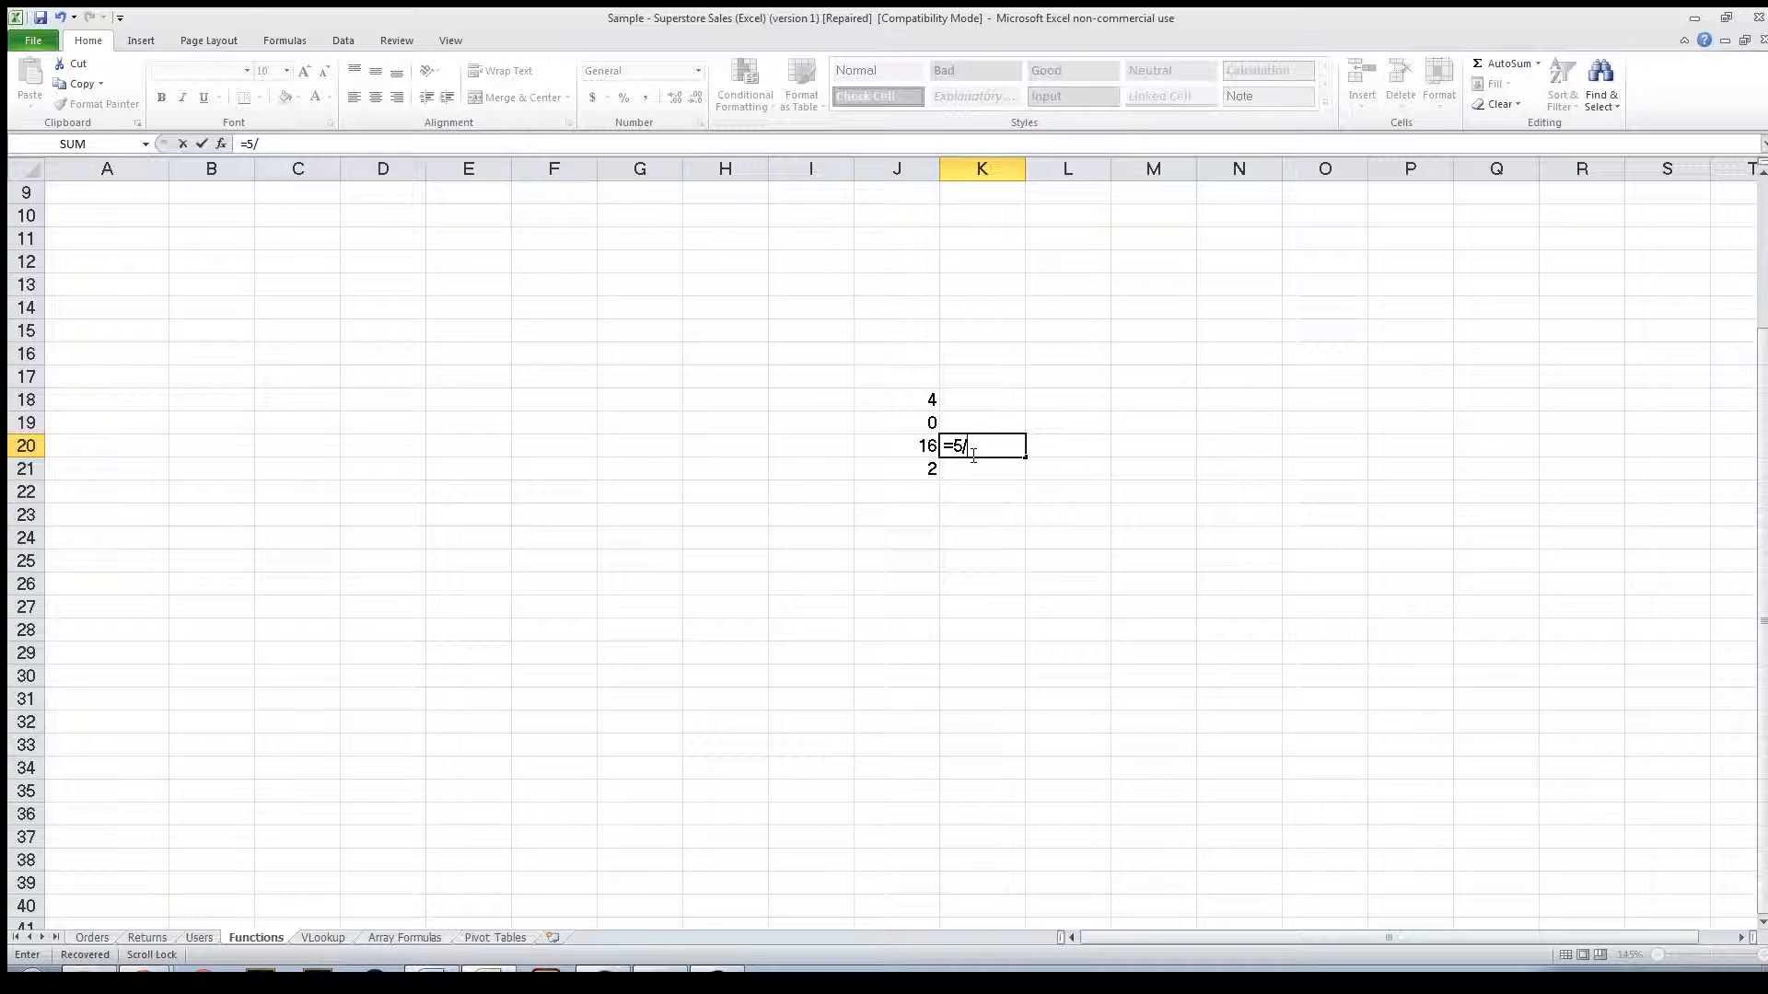
key("Return")
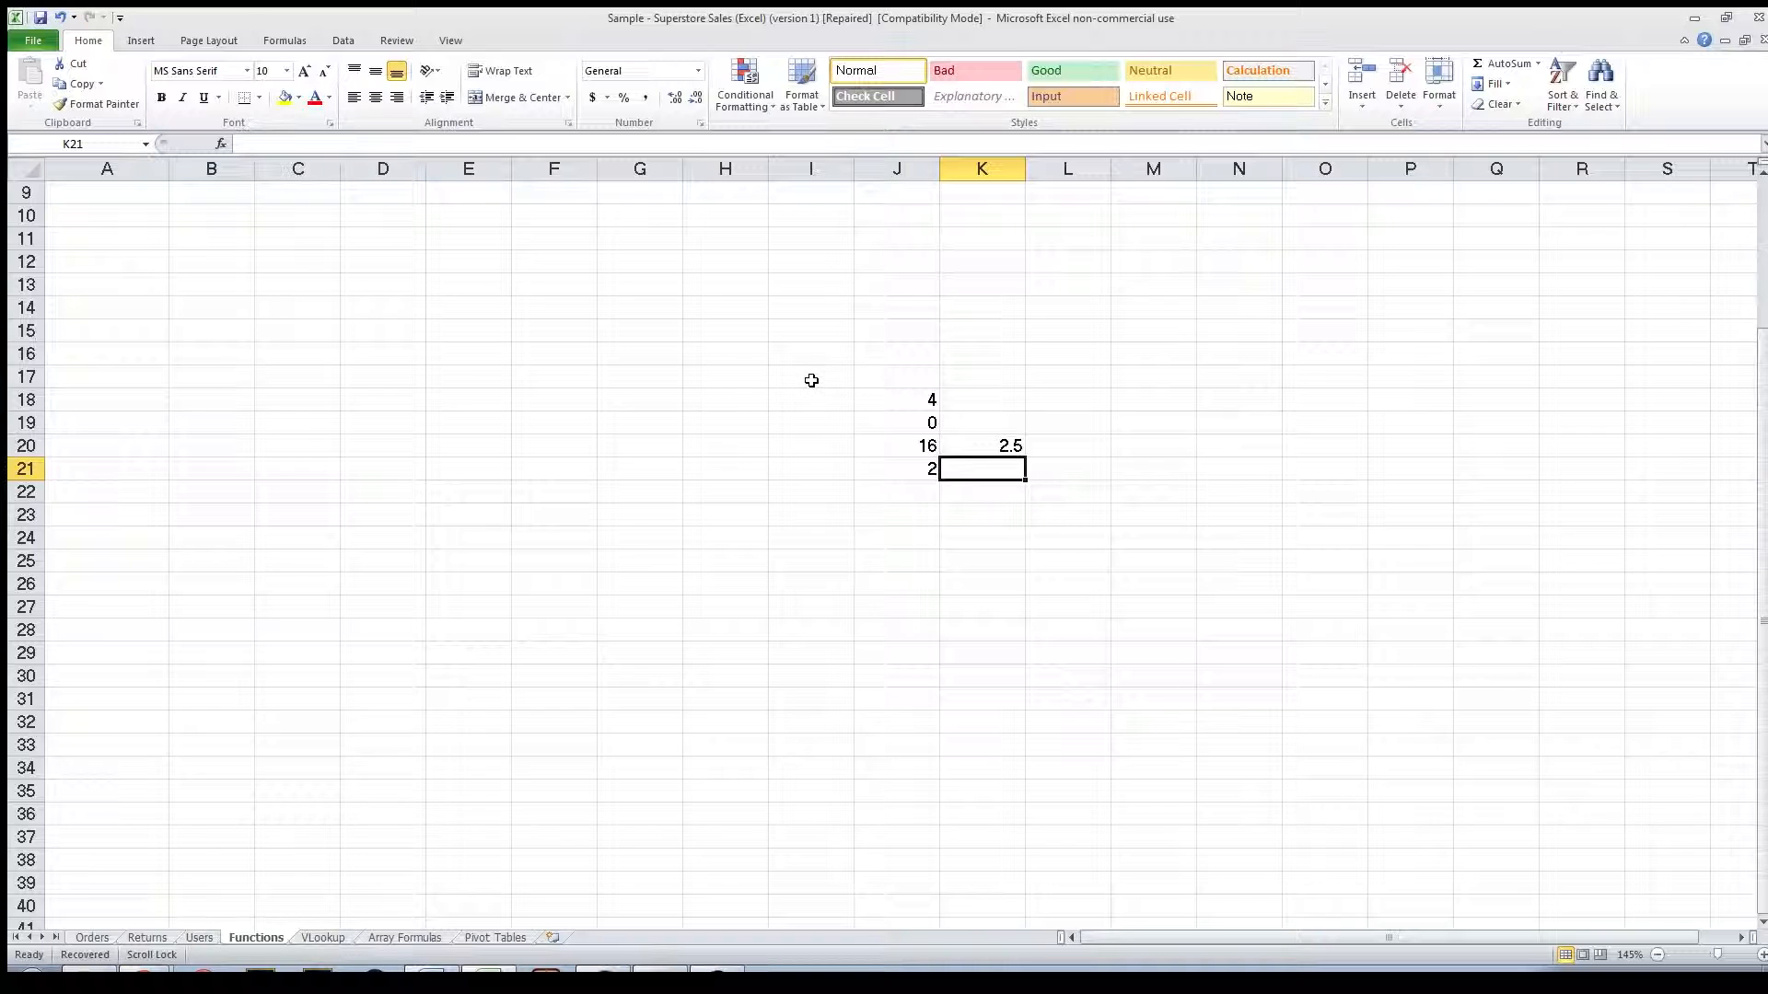
Enter the formula =4+3-6-2 in cell K16.
left_click(950, 359)
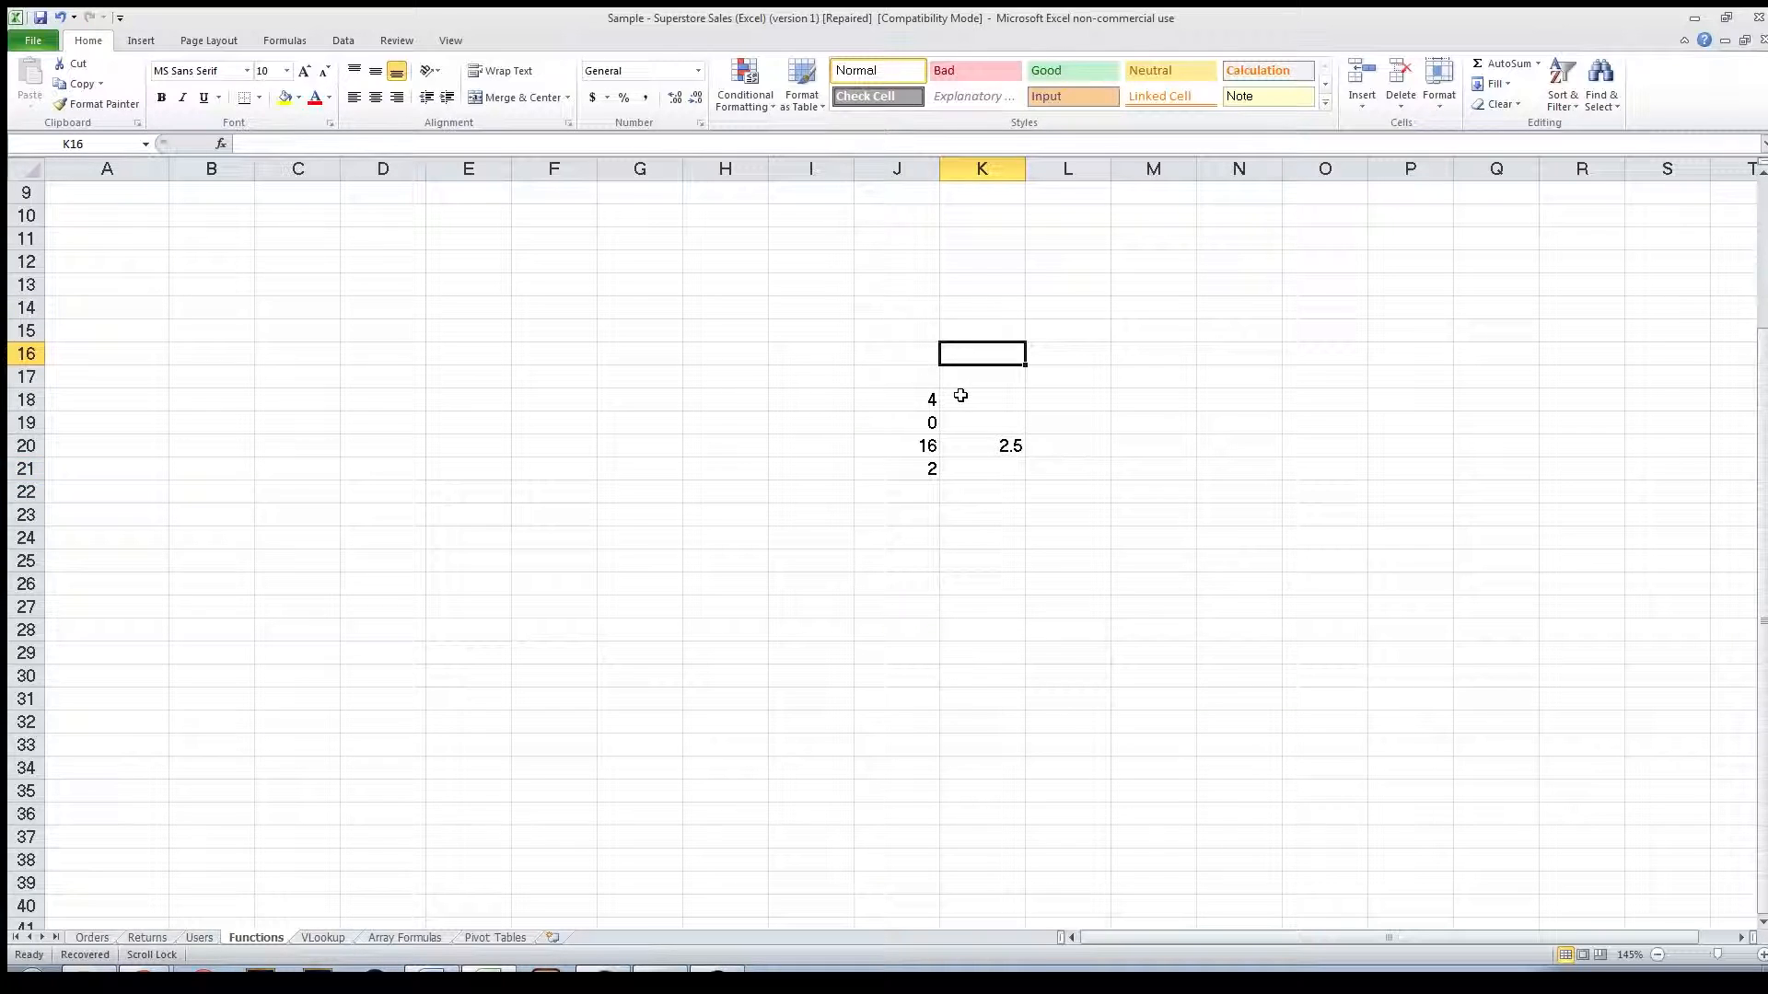
type("=4")
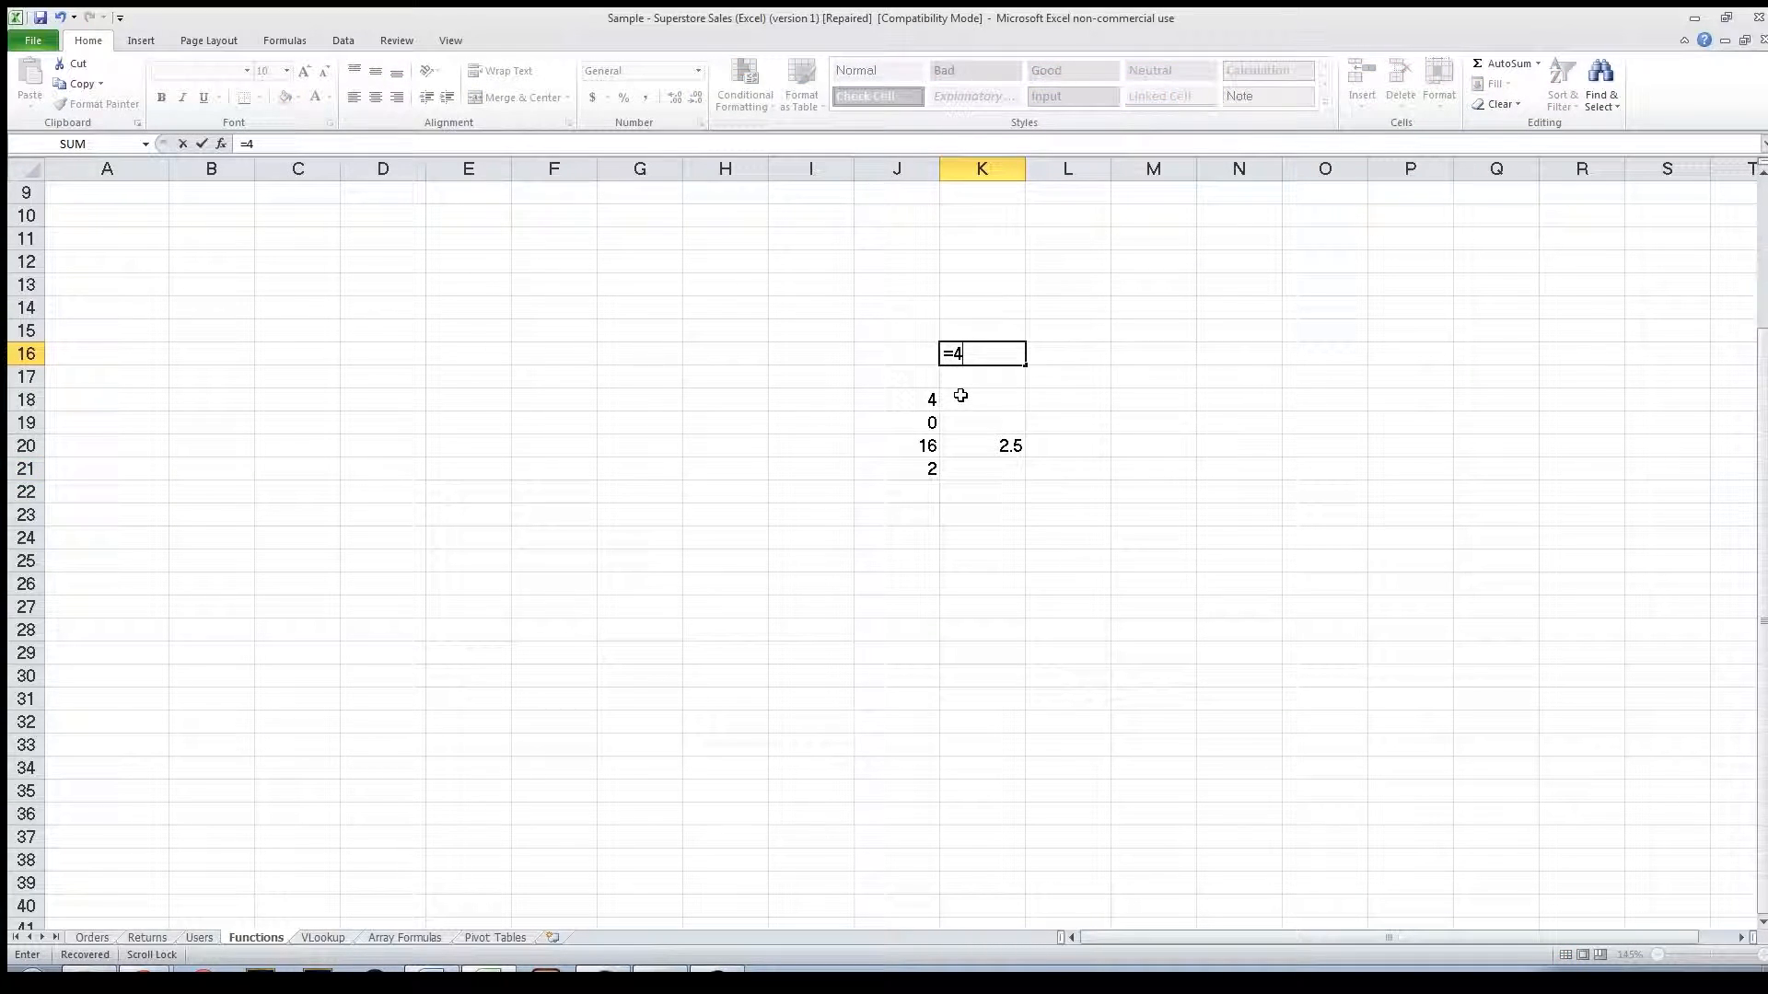
type("+3-6-2=")
key("Return")
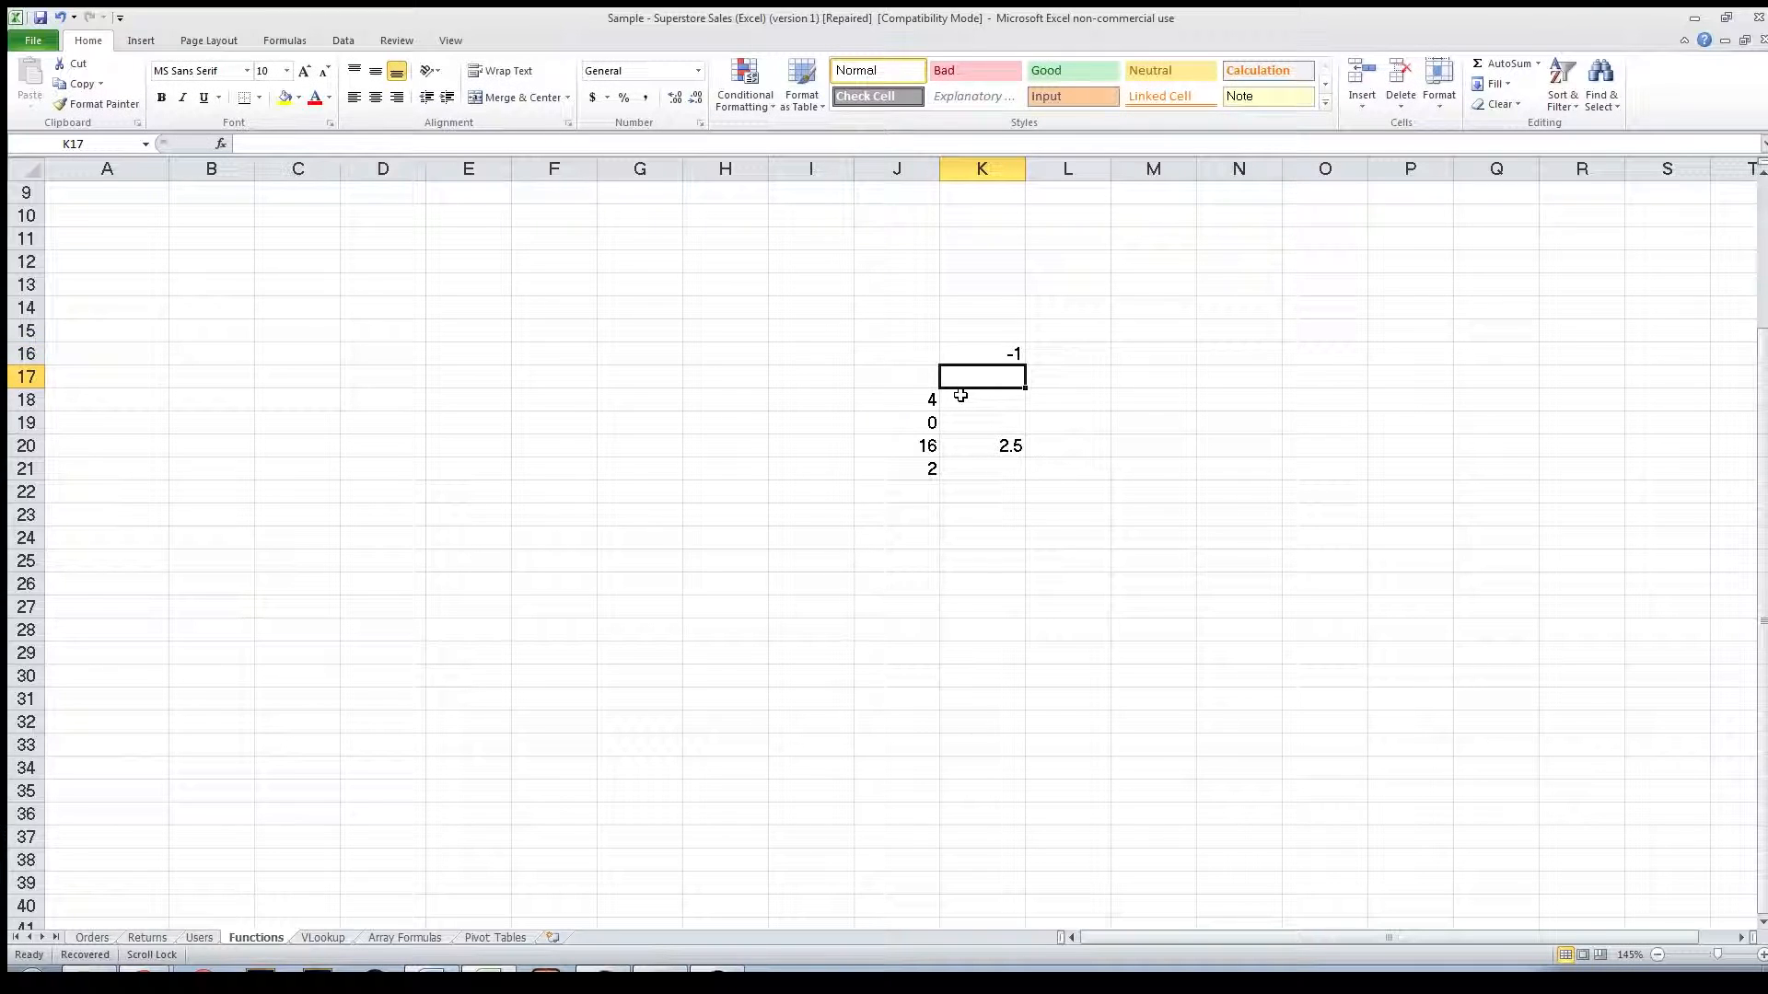
Inspect the Orders sheet, then the values in G2:G7 and the SUM formula in D2 on the Functions sheet.
left_click(93, 937)
scroll(519, 816, "up", 20)
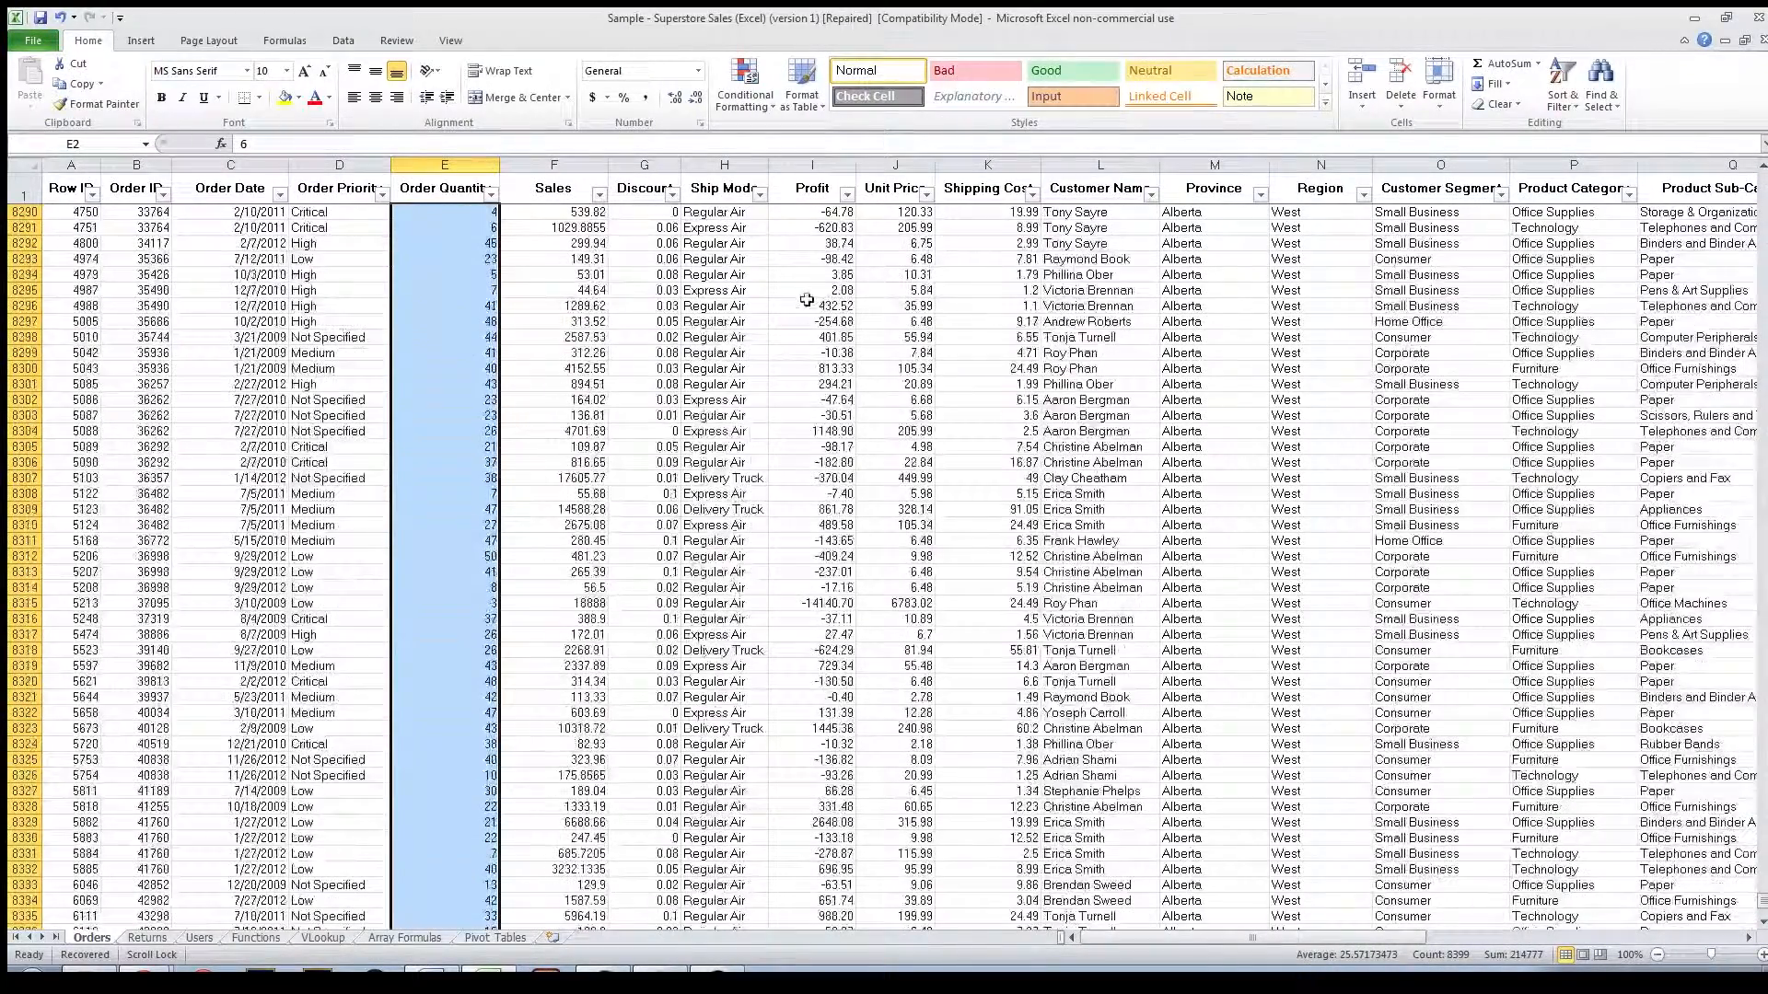
left_click(256, 937)
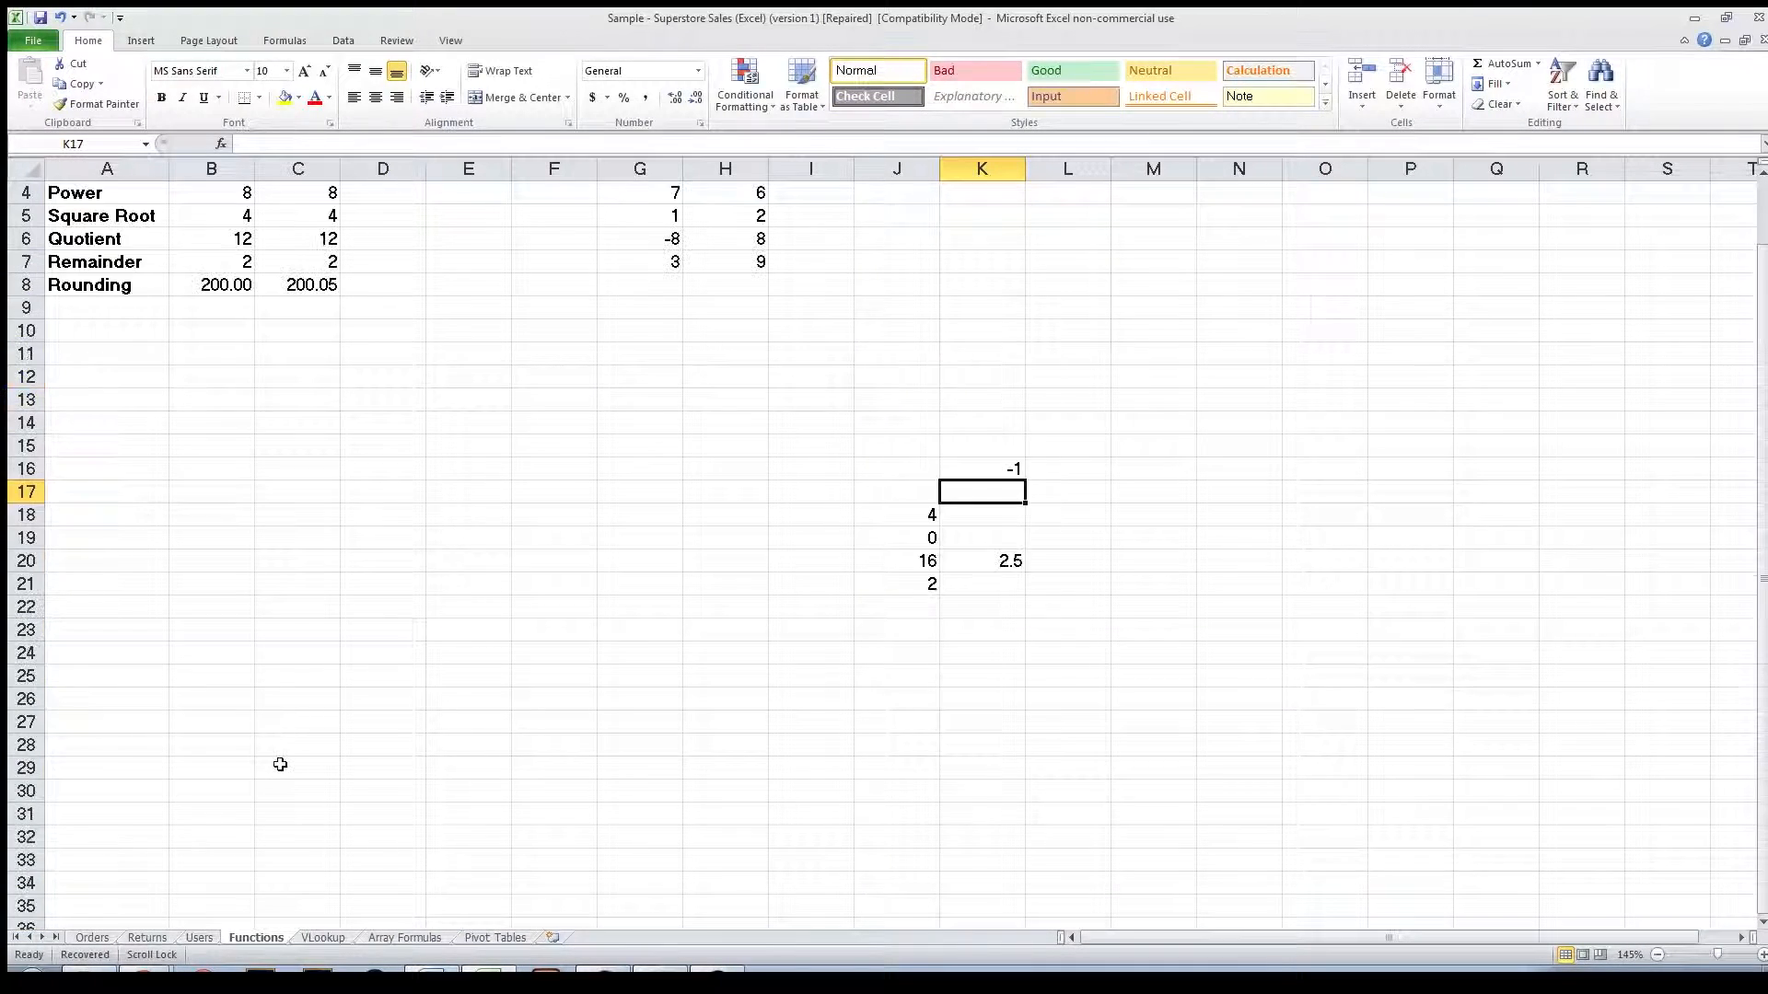
scroll(280, 764, "up", 1)
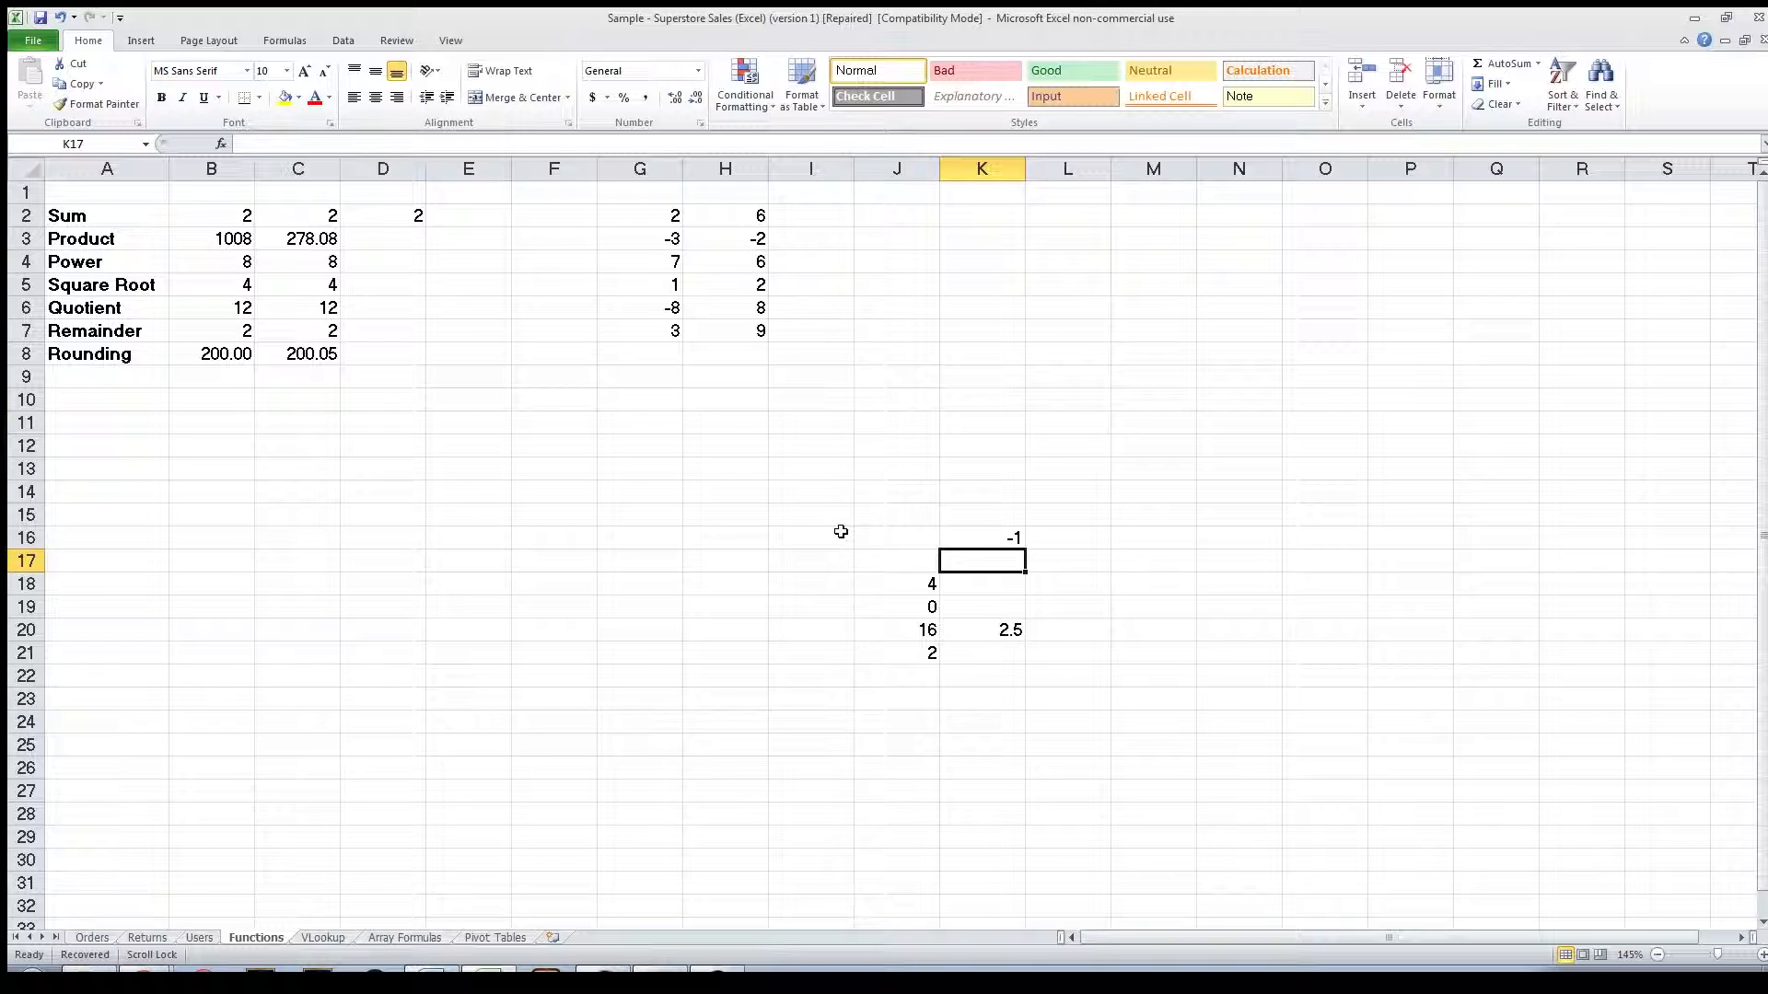
left_click_drag(672, 217, 664, 329)
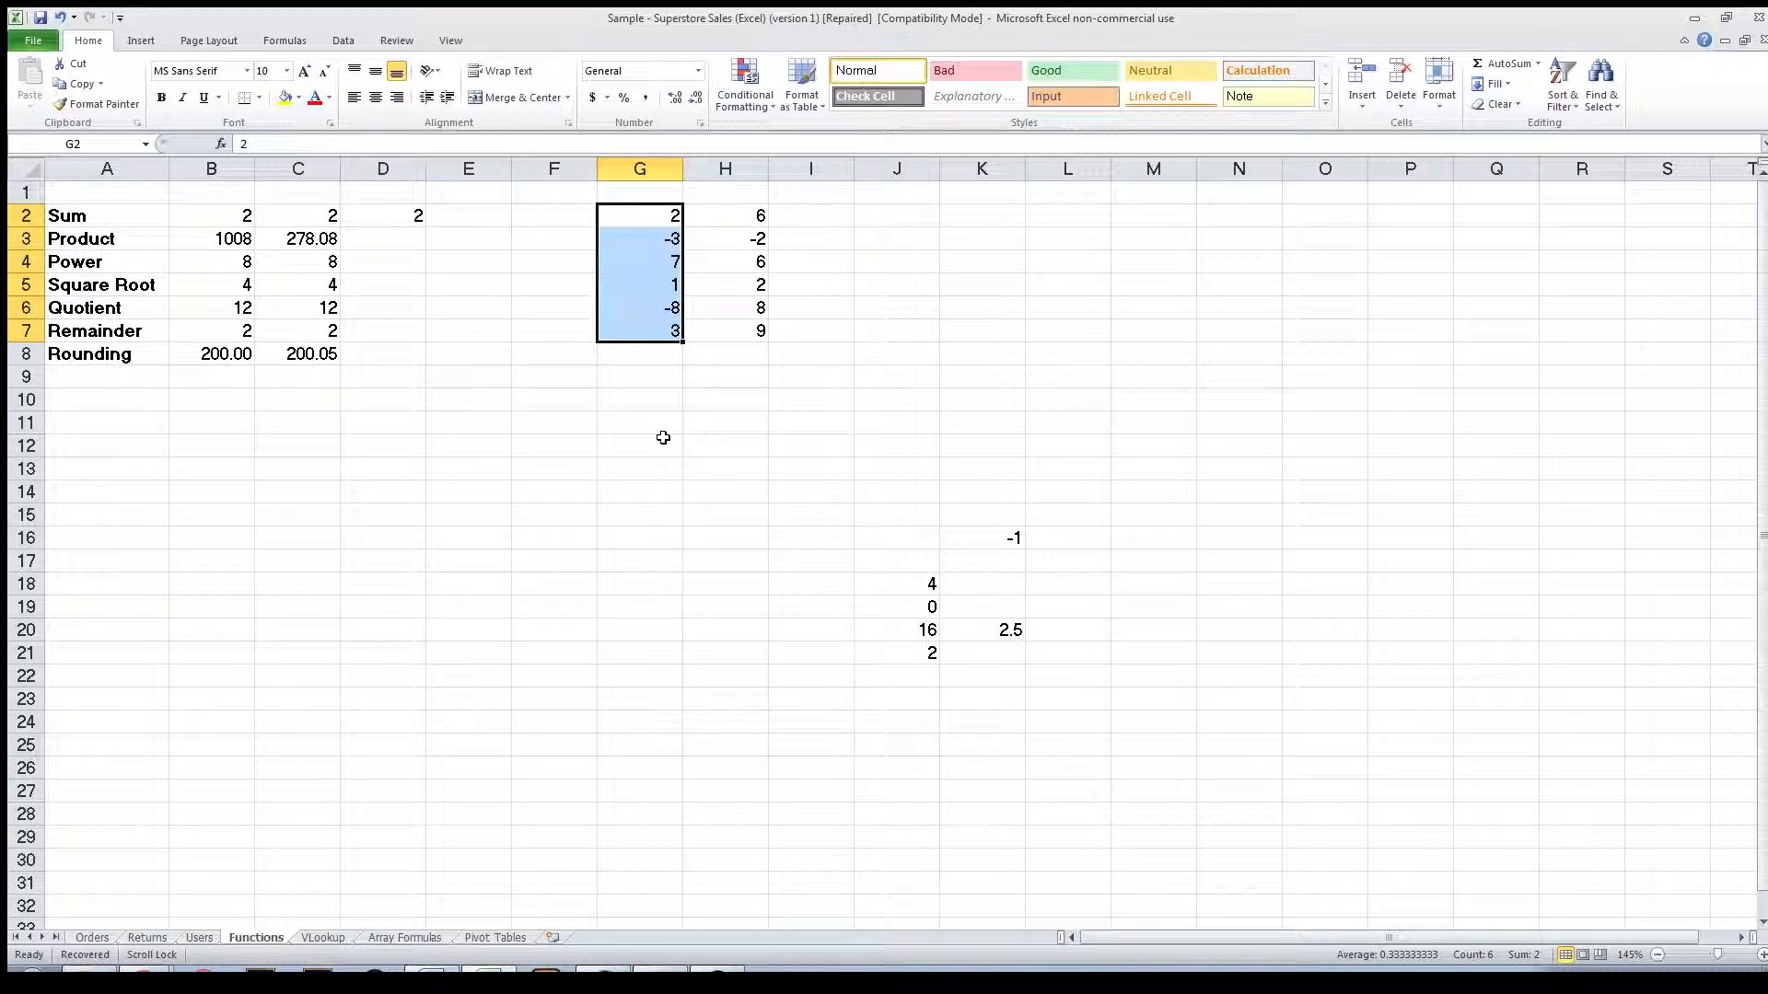
left_click(662, 438)
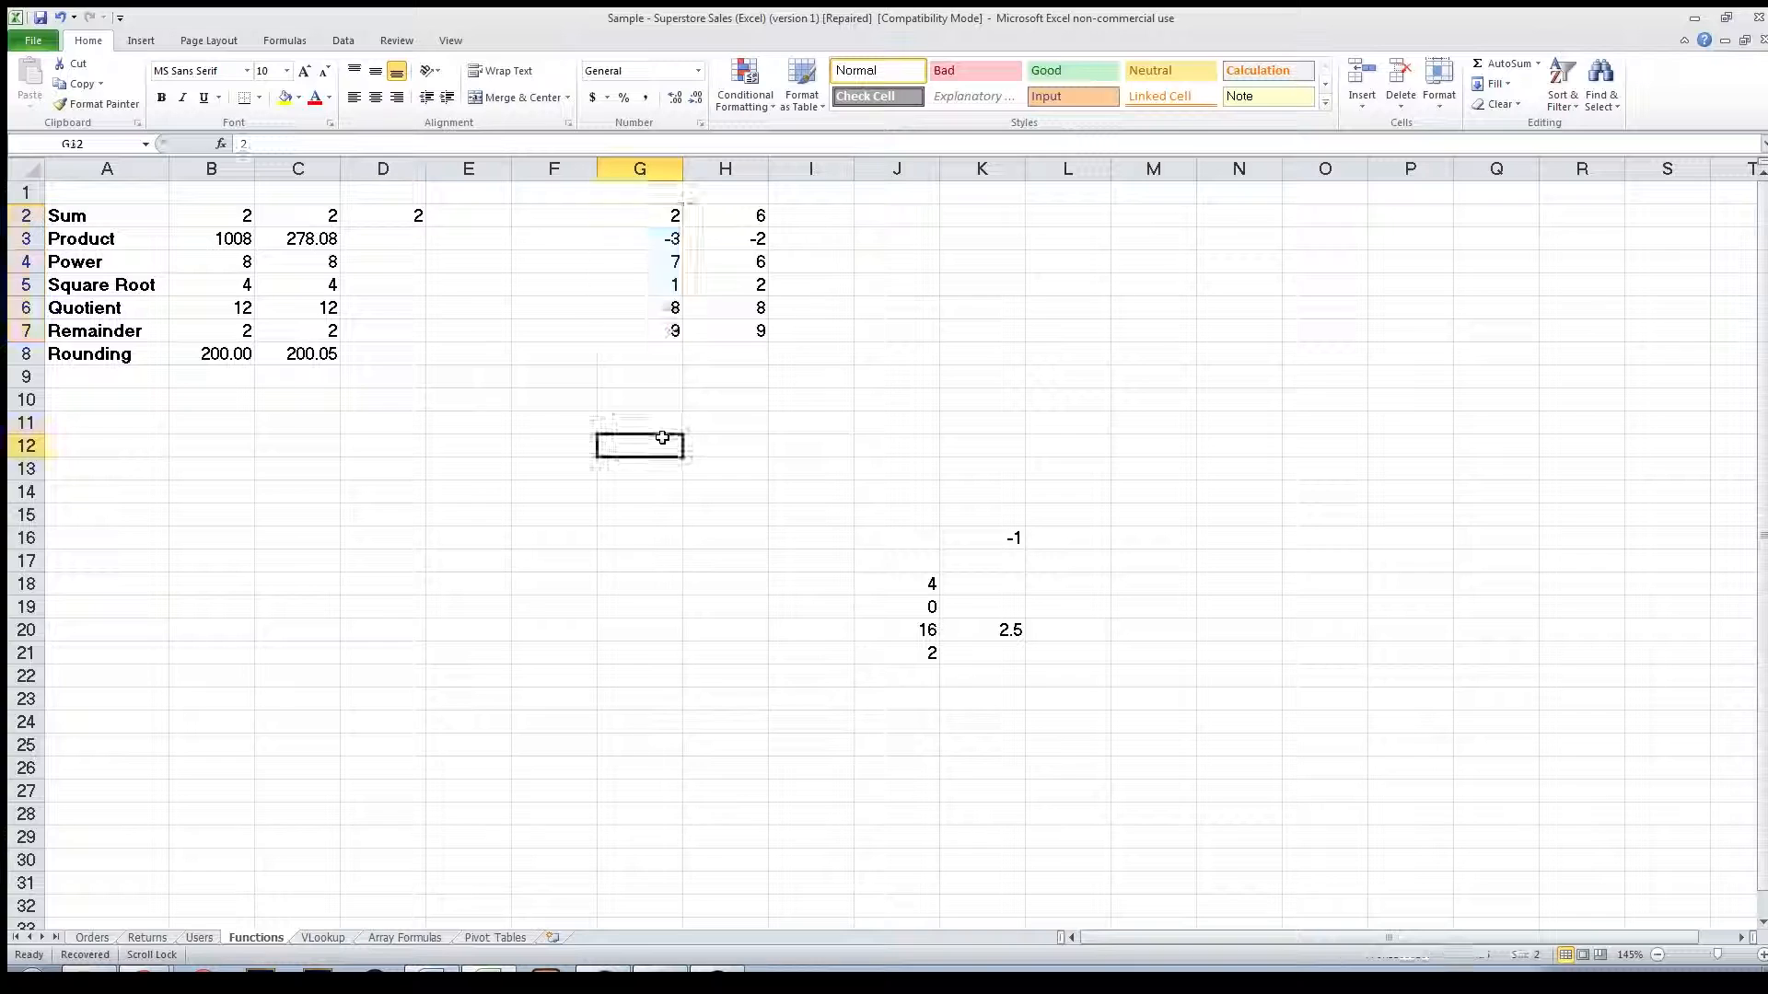
left_click(405, 220)
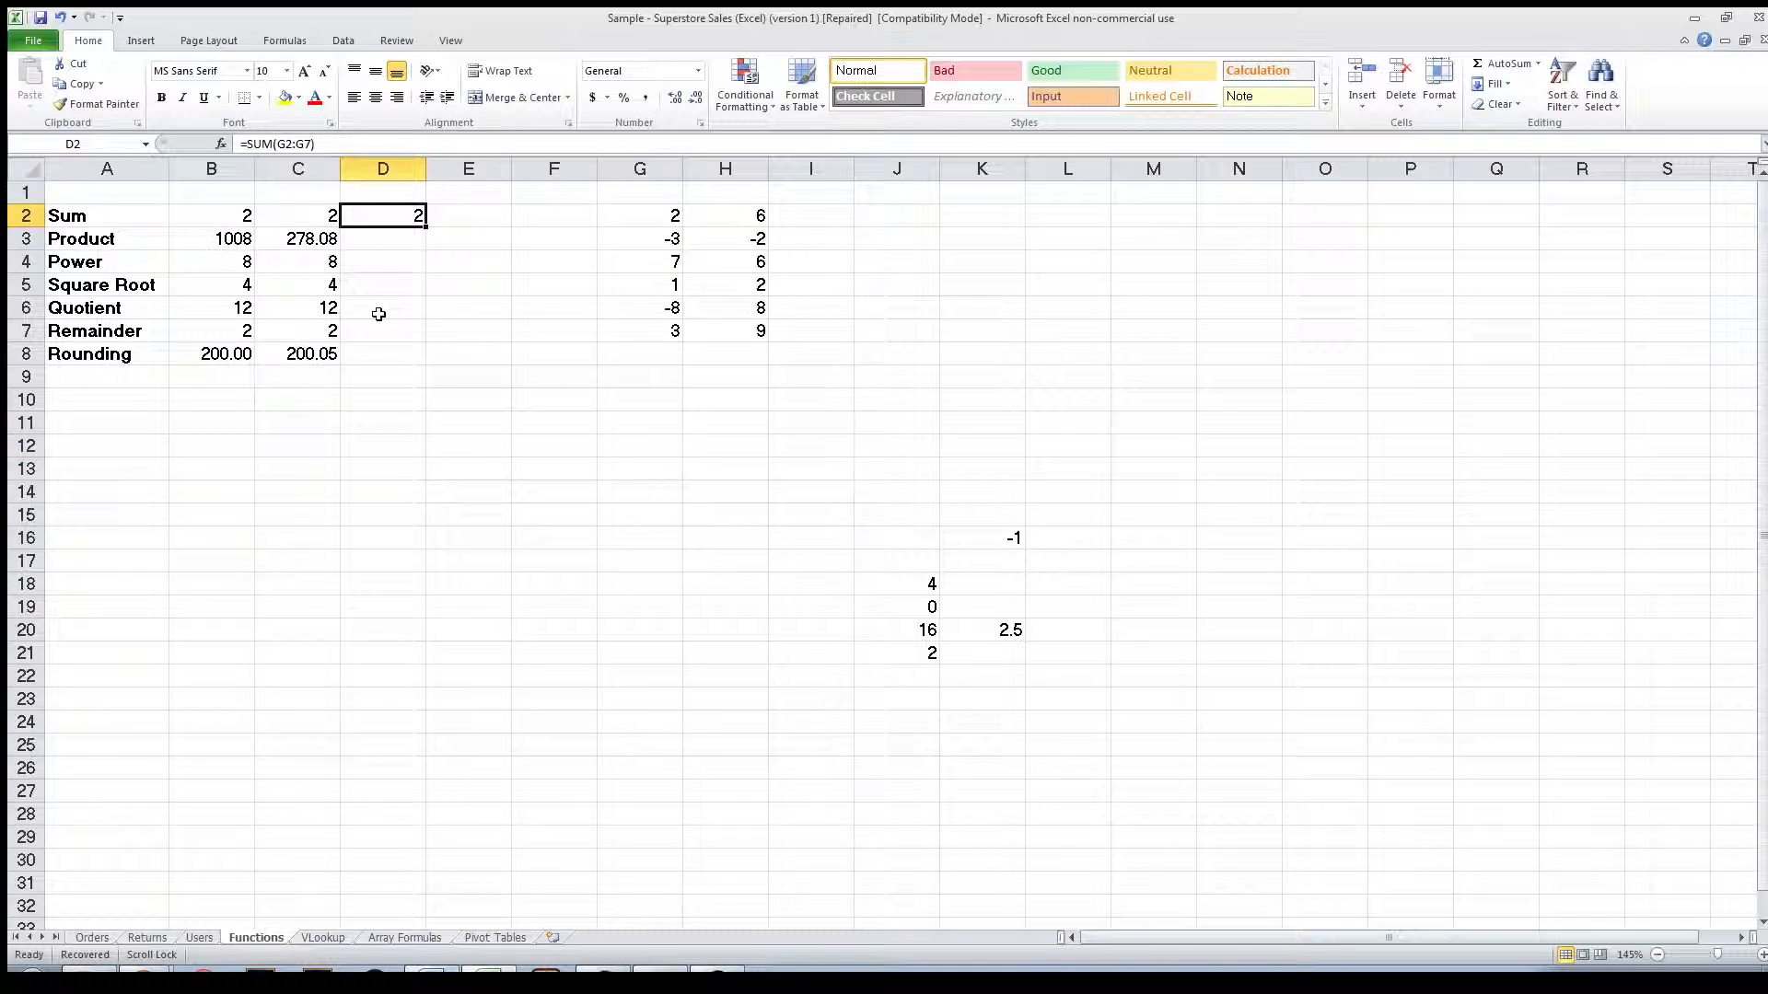
left_click(331, 143)
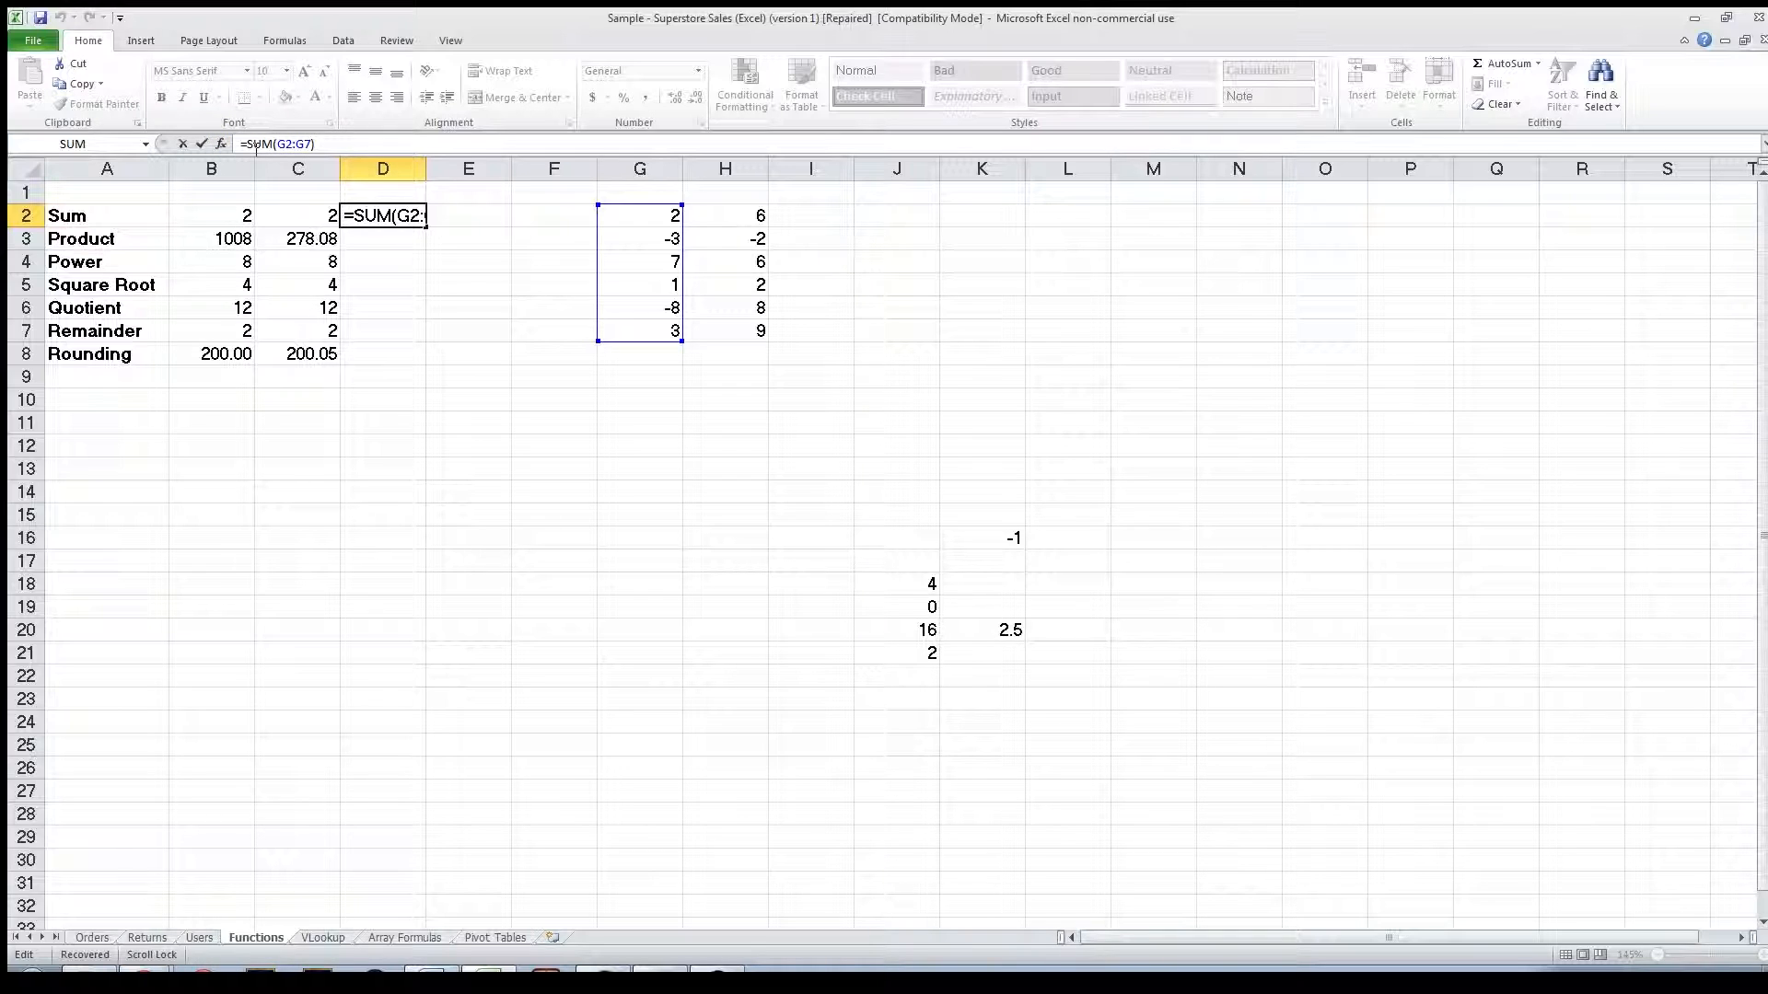
Enter a SUM formula in E2 adding the range G2:G7, picked from the function suggestions.
left_click(471, 226)
type("=")
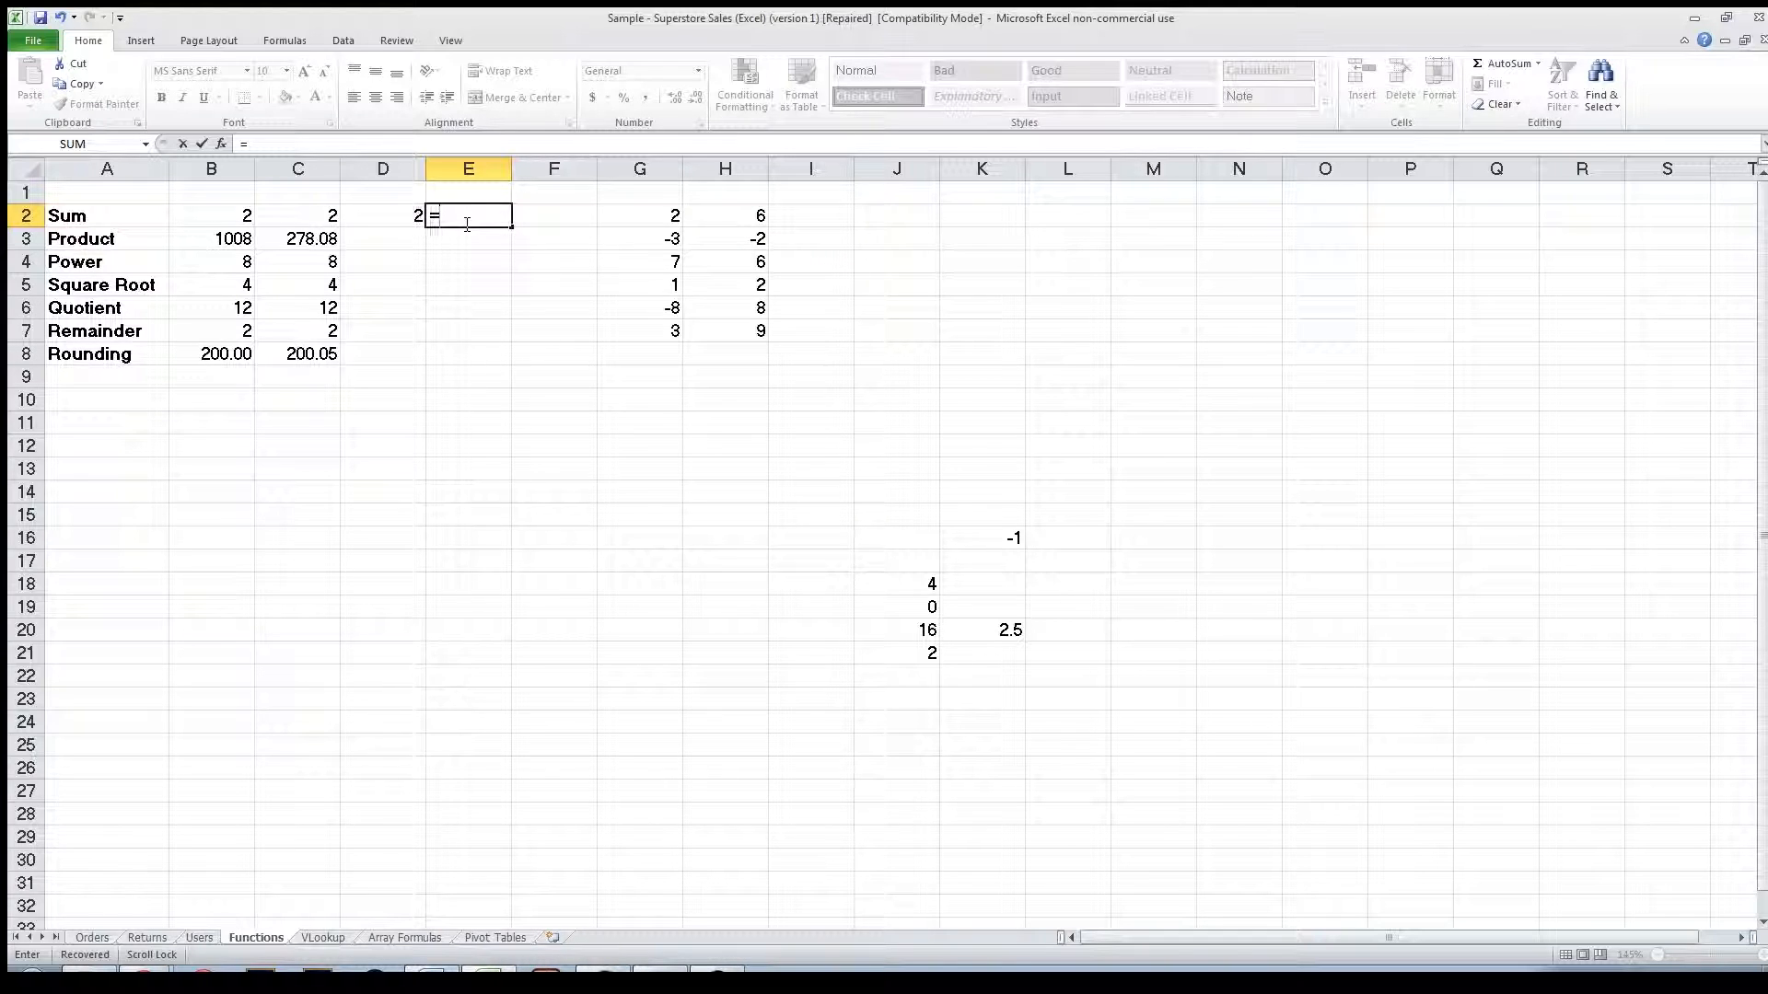
type("sum")
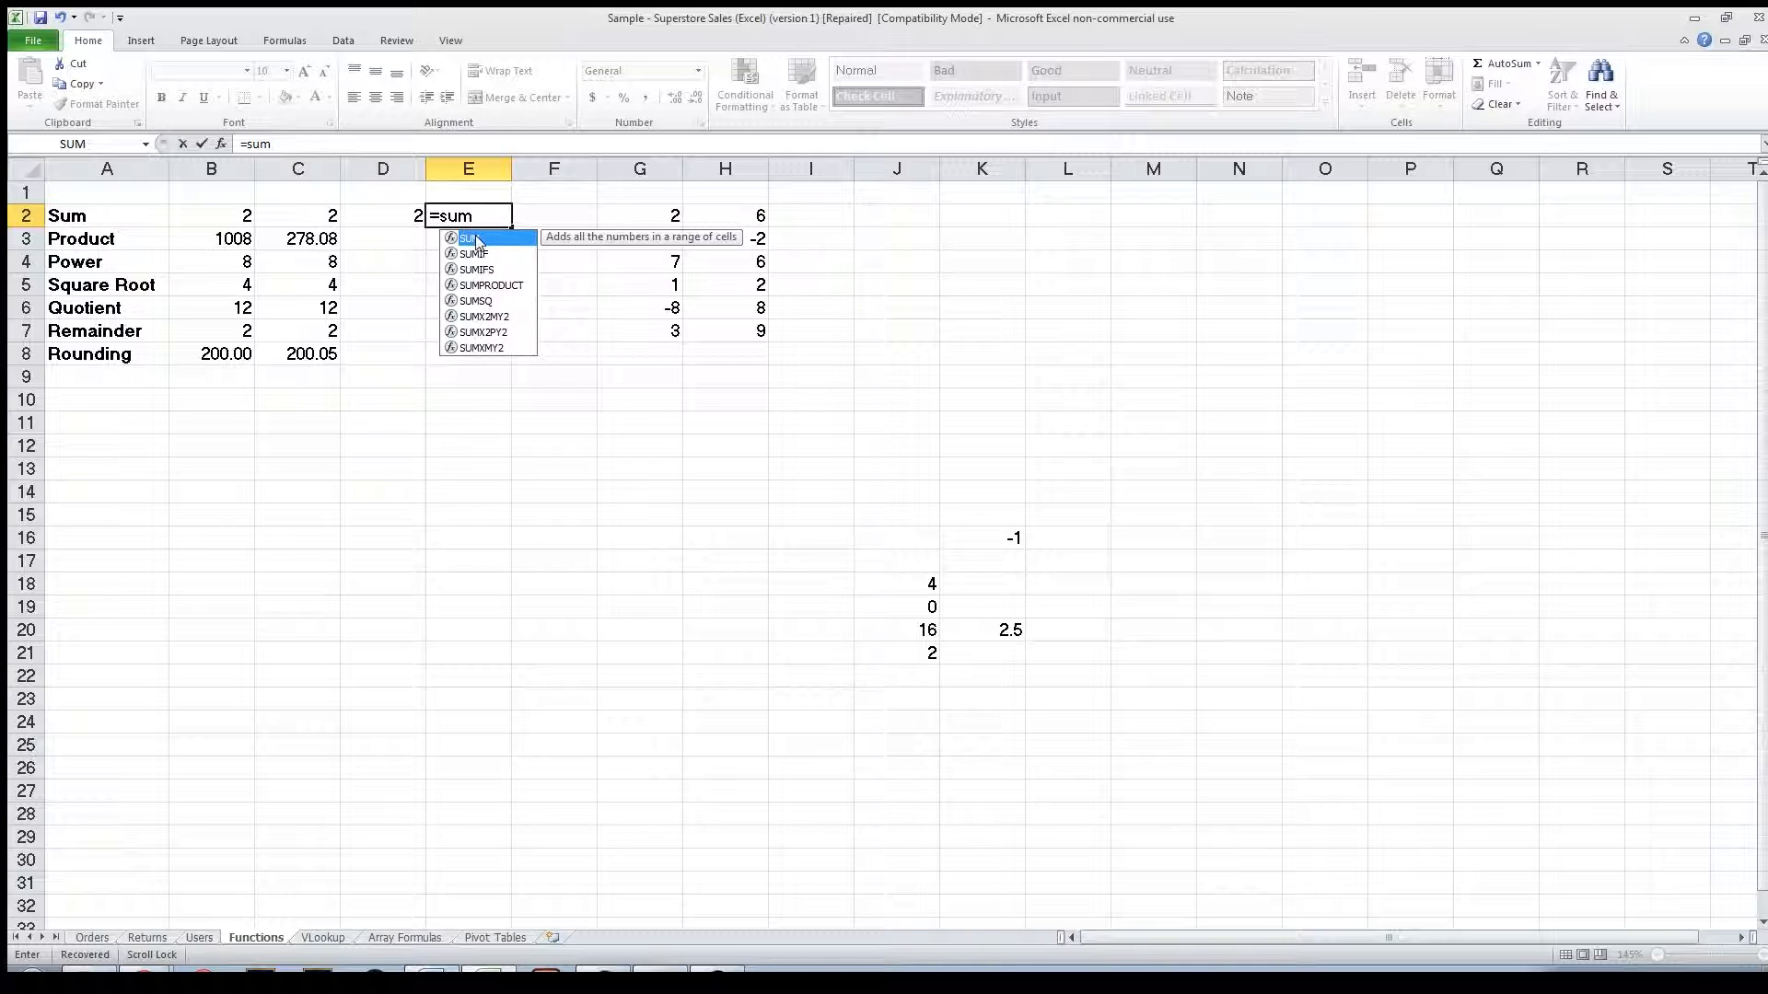
double_click(445, 237)
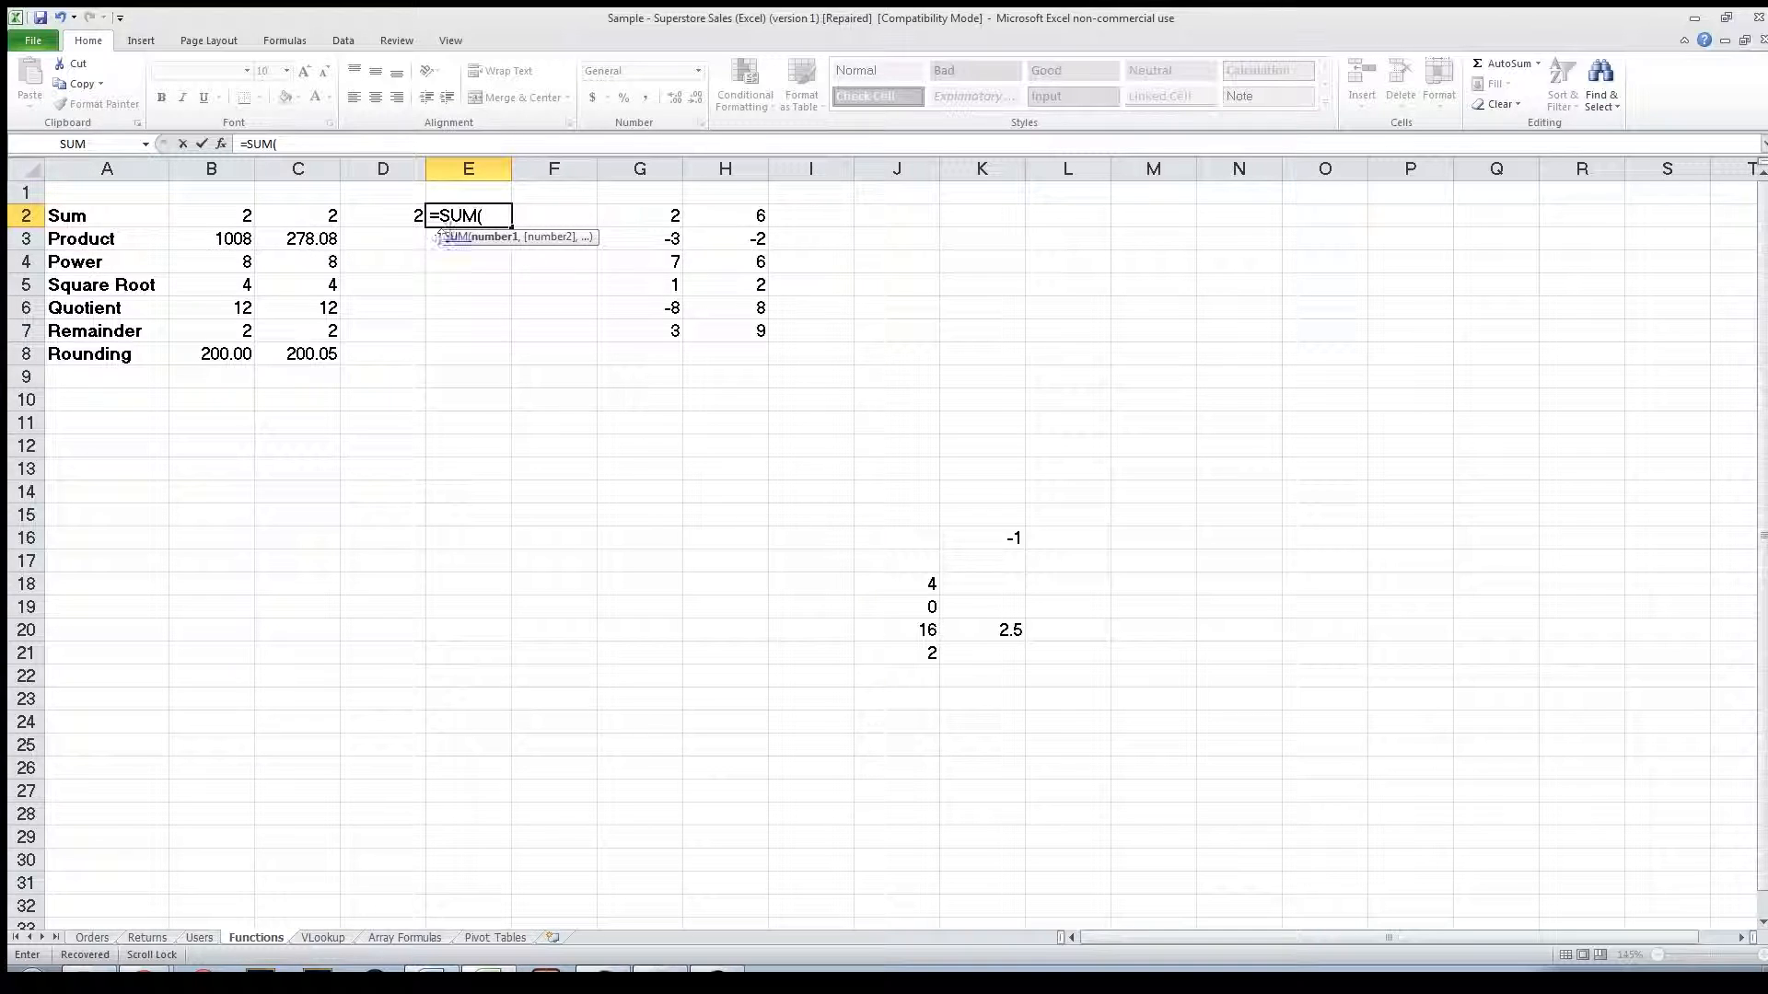
left_click(617, 224)
key("shift+Down")
key("shift+Down")
key("shift+Down")
key("shift+Down")
key("shift+Down")
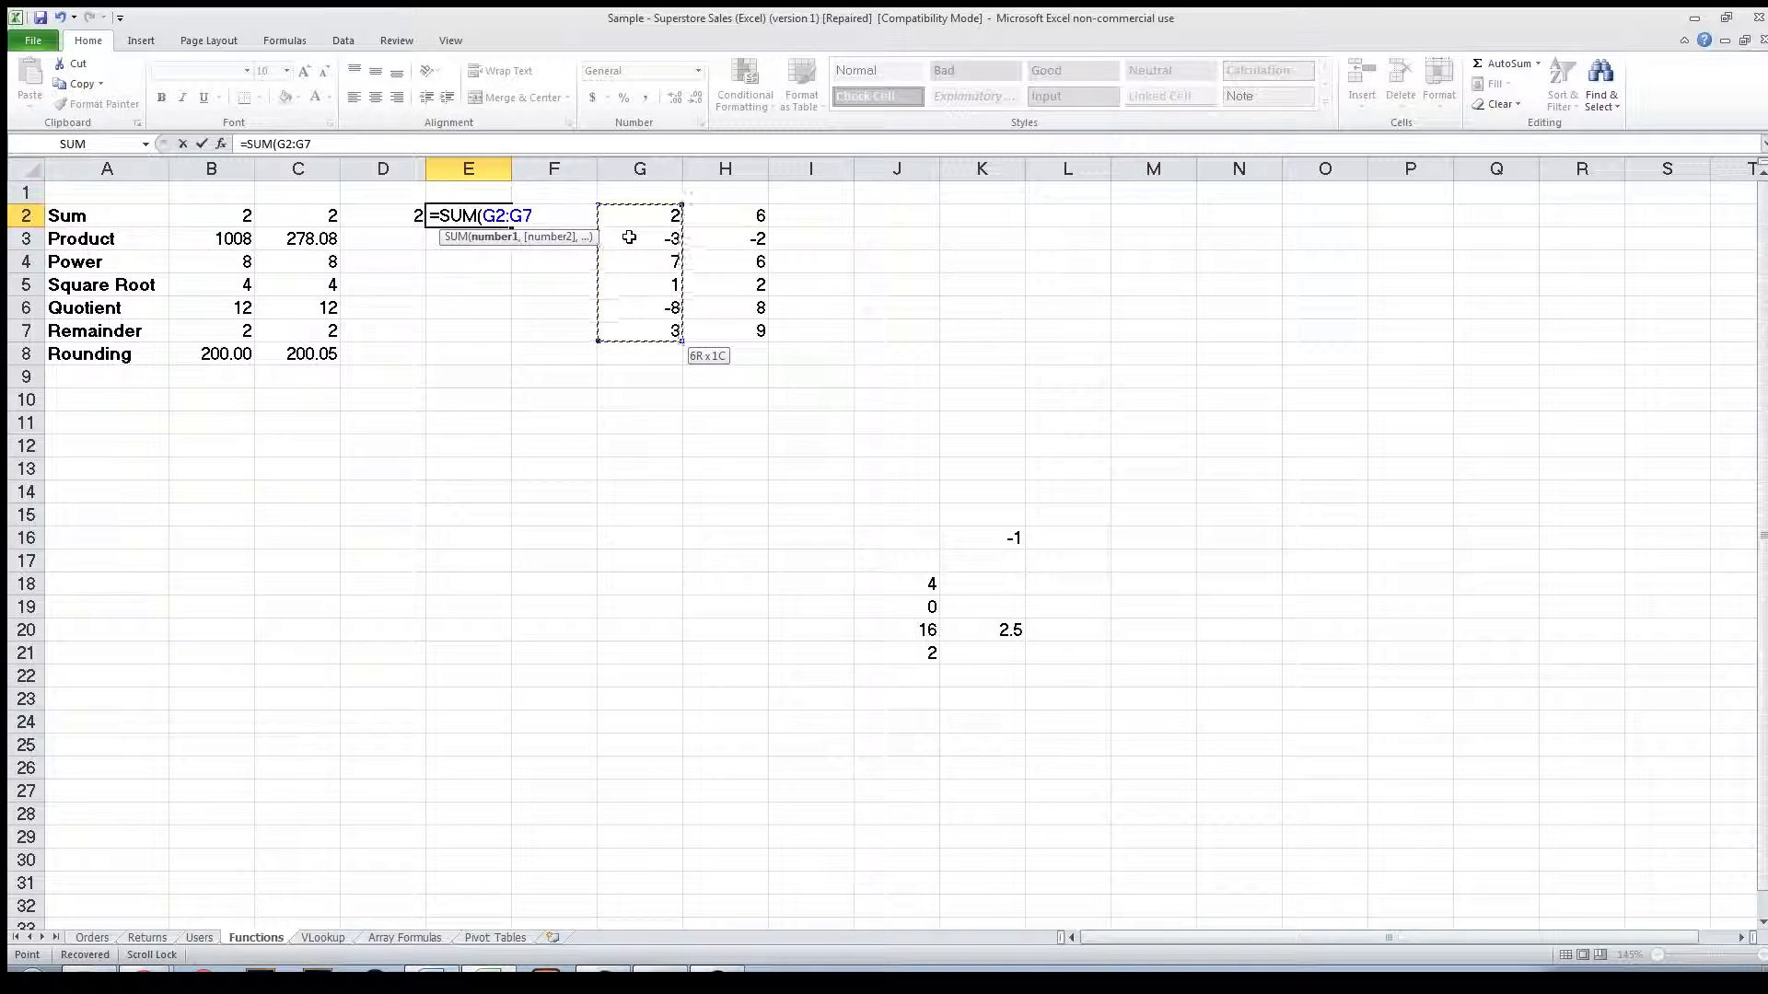
type(")")
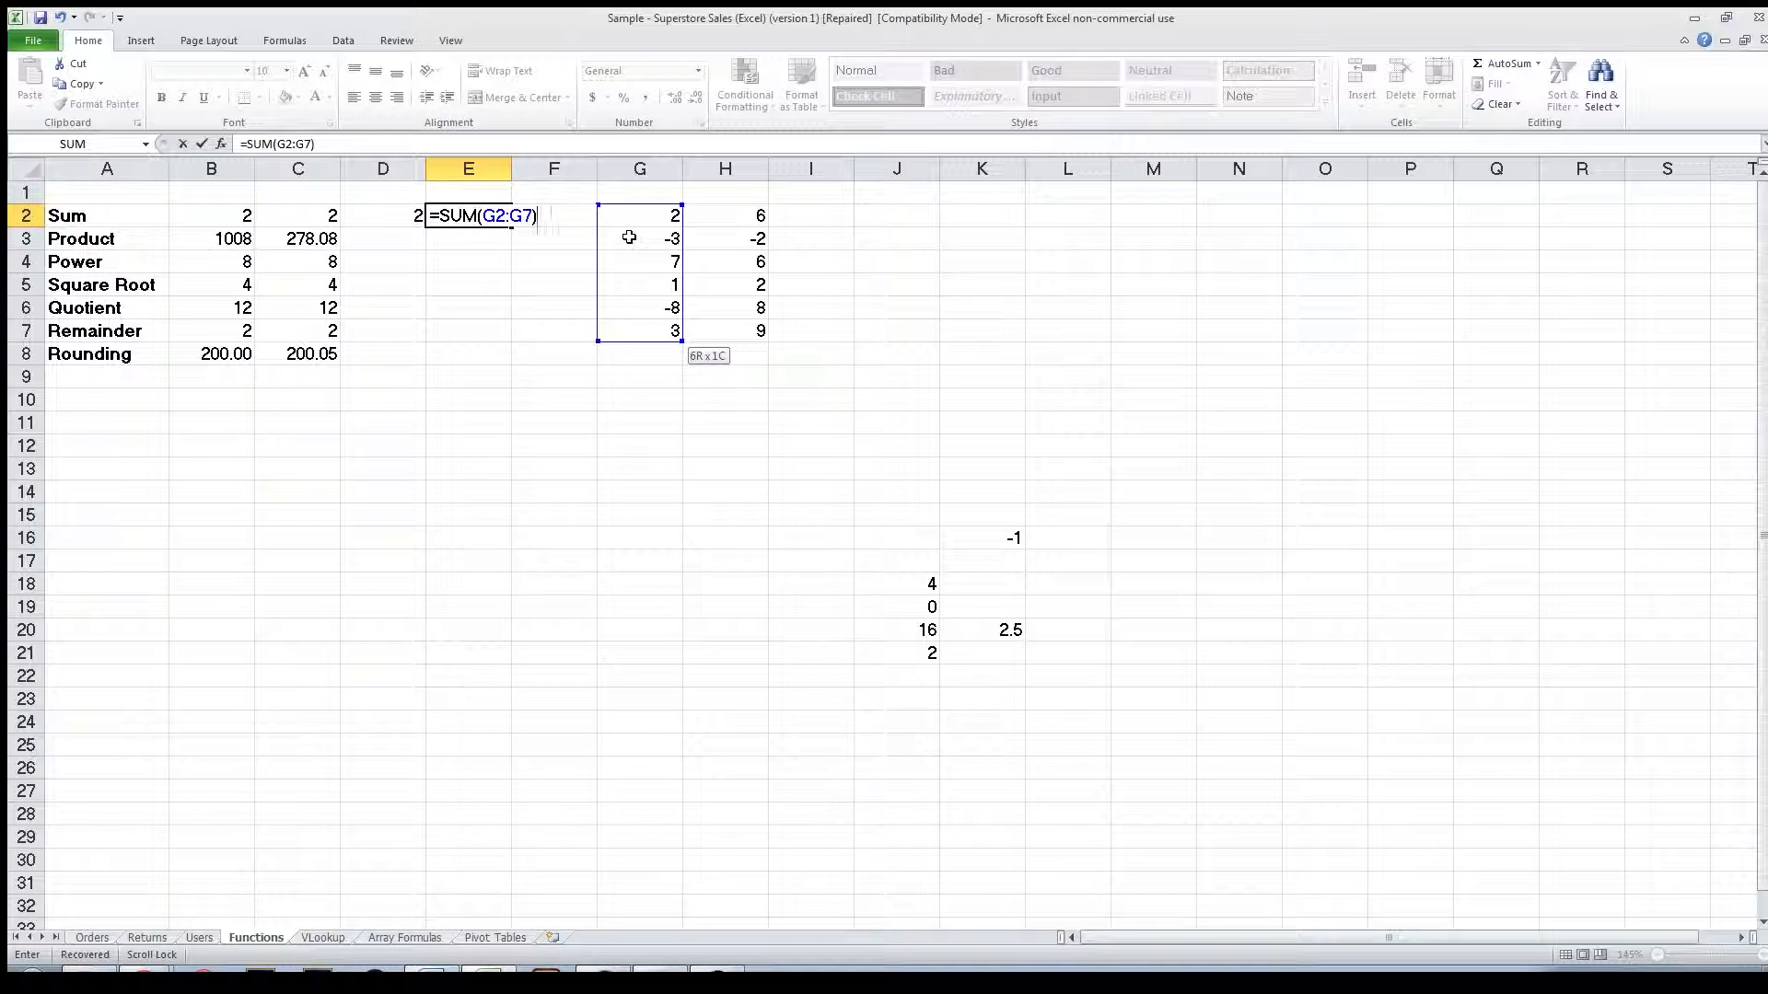
key("Return")
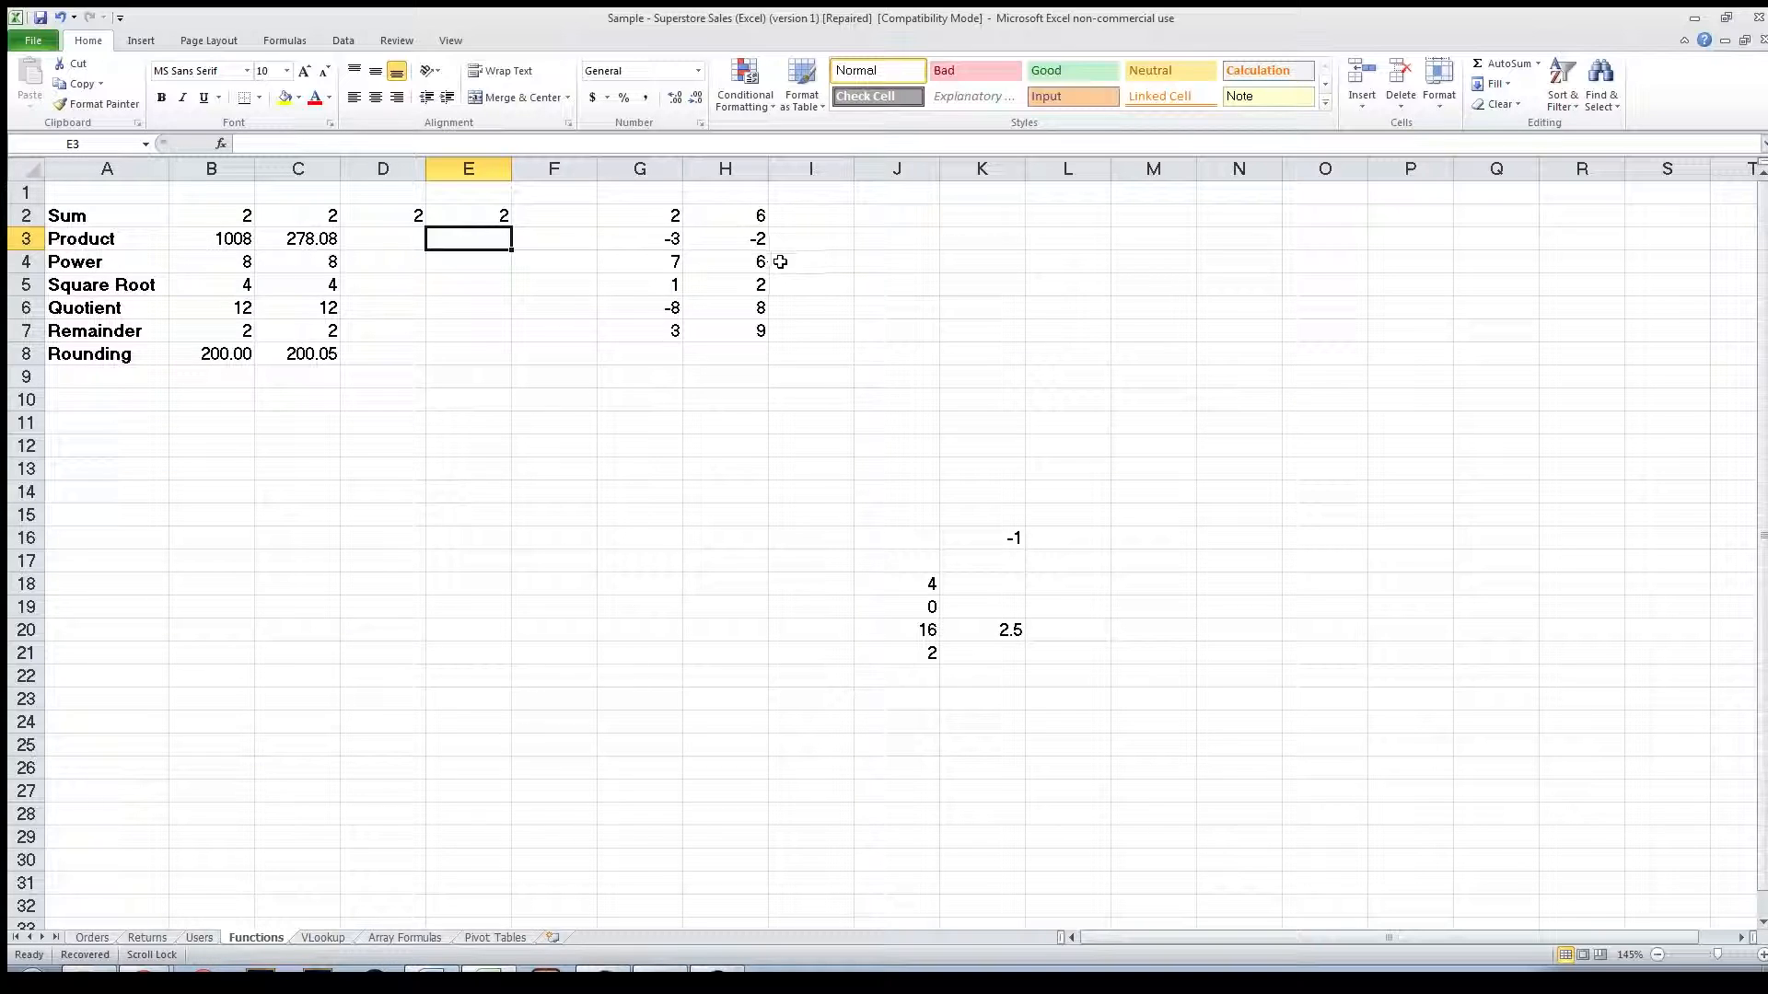
Enter =SUM(G2,H4,G5,H6,G7) in F2 by picking each cell separated by commas.
left_click(582, 219)
type("=sum(")
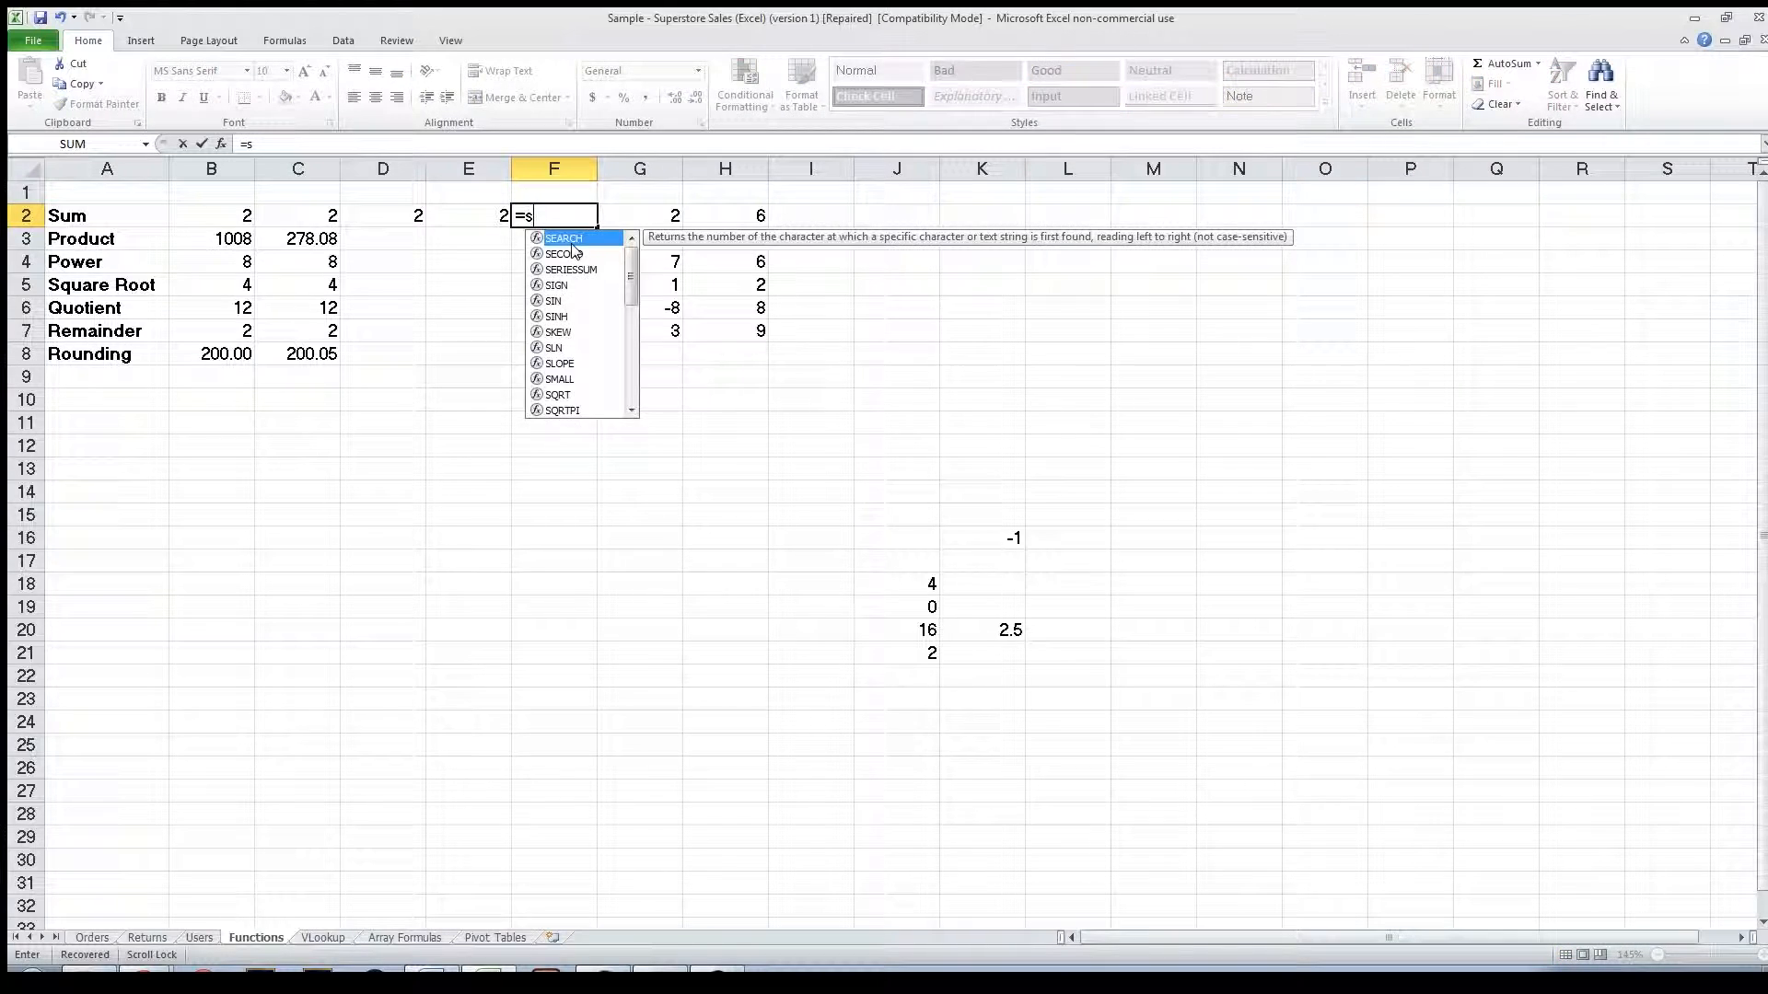
left_click(646, 221)
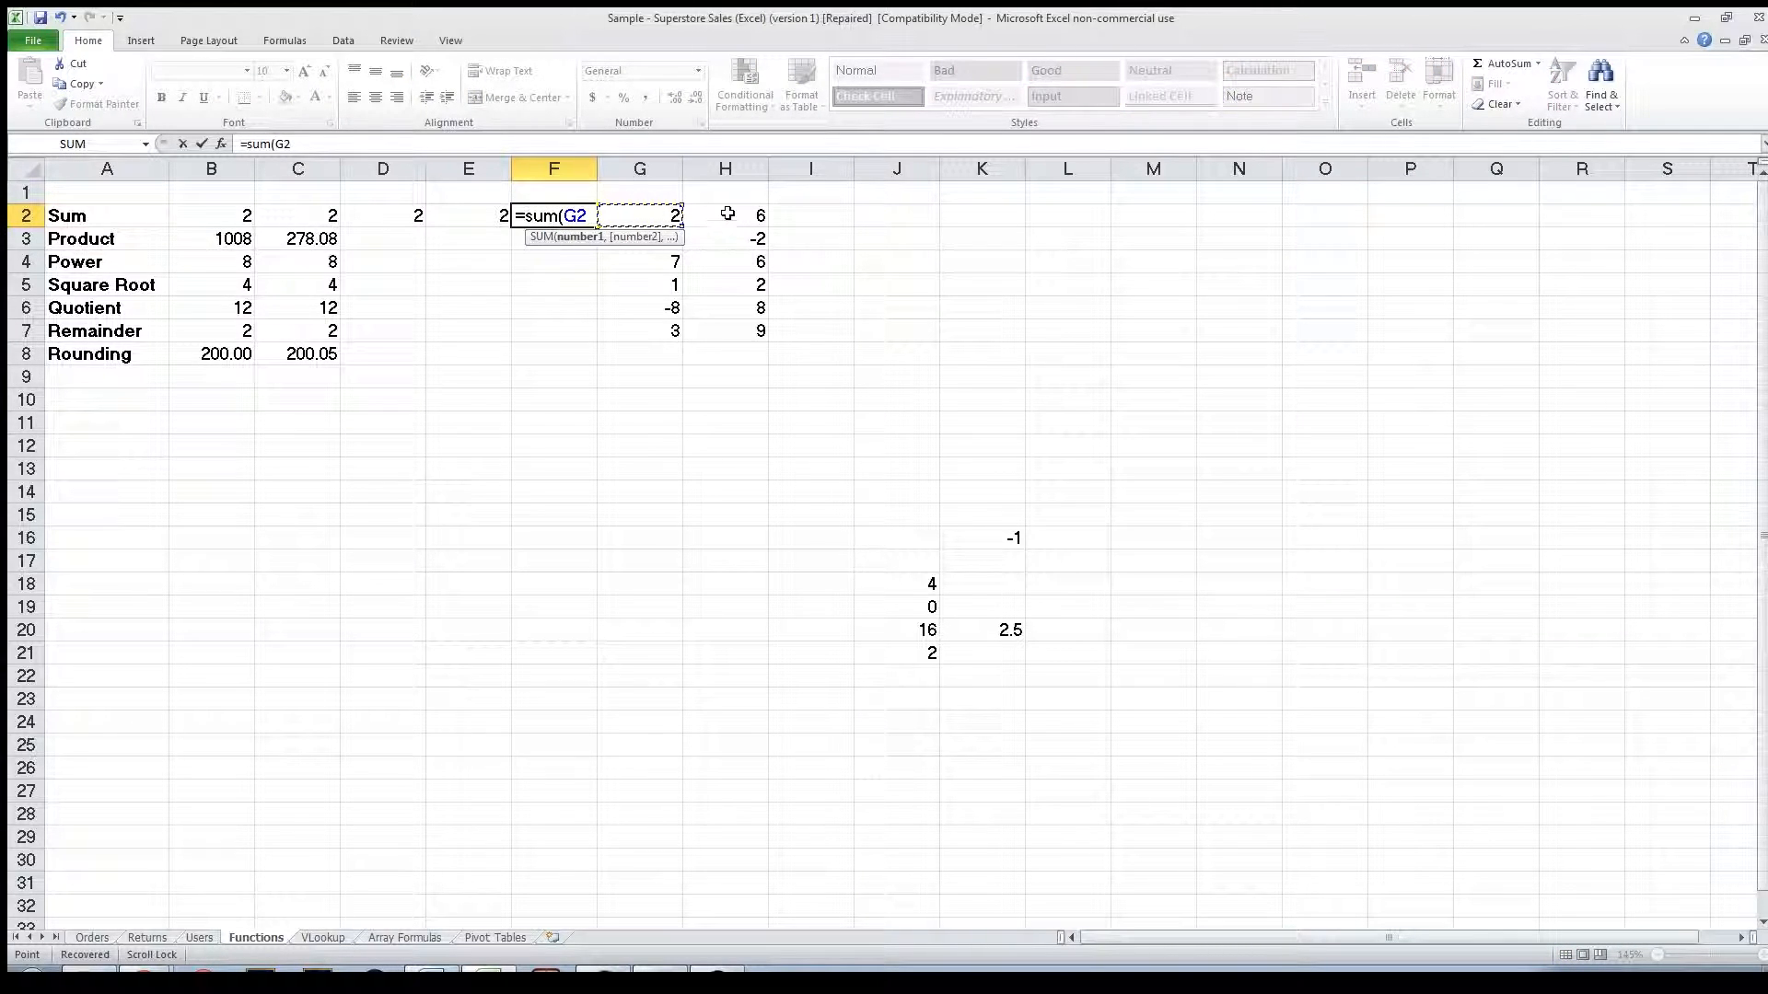
type(",")
left_click(754, 260)
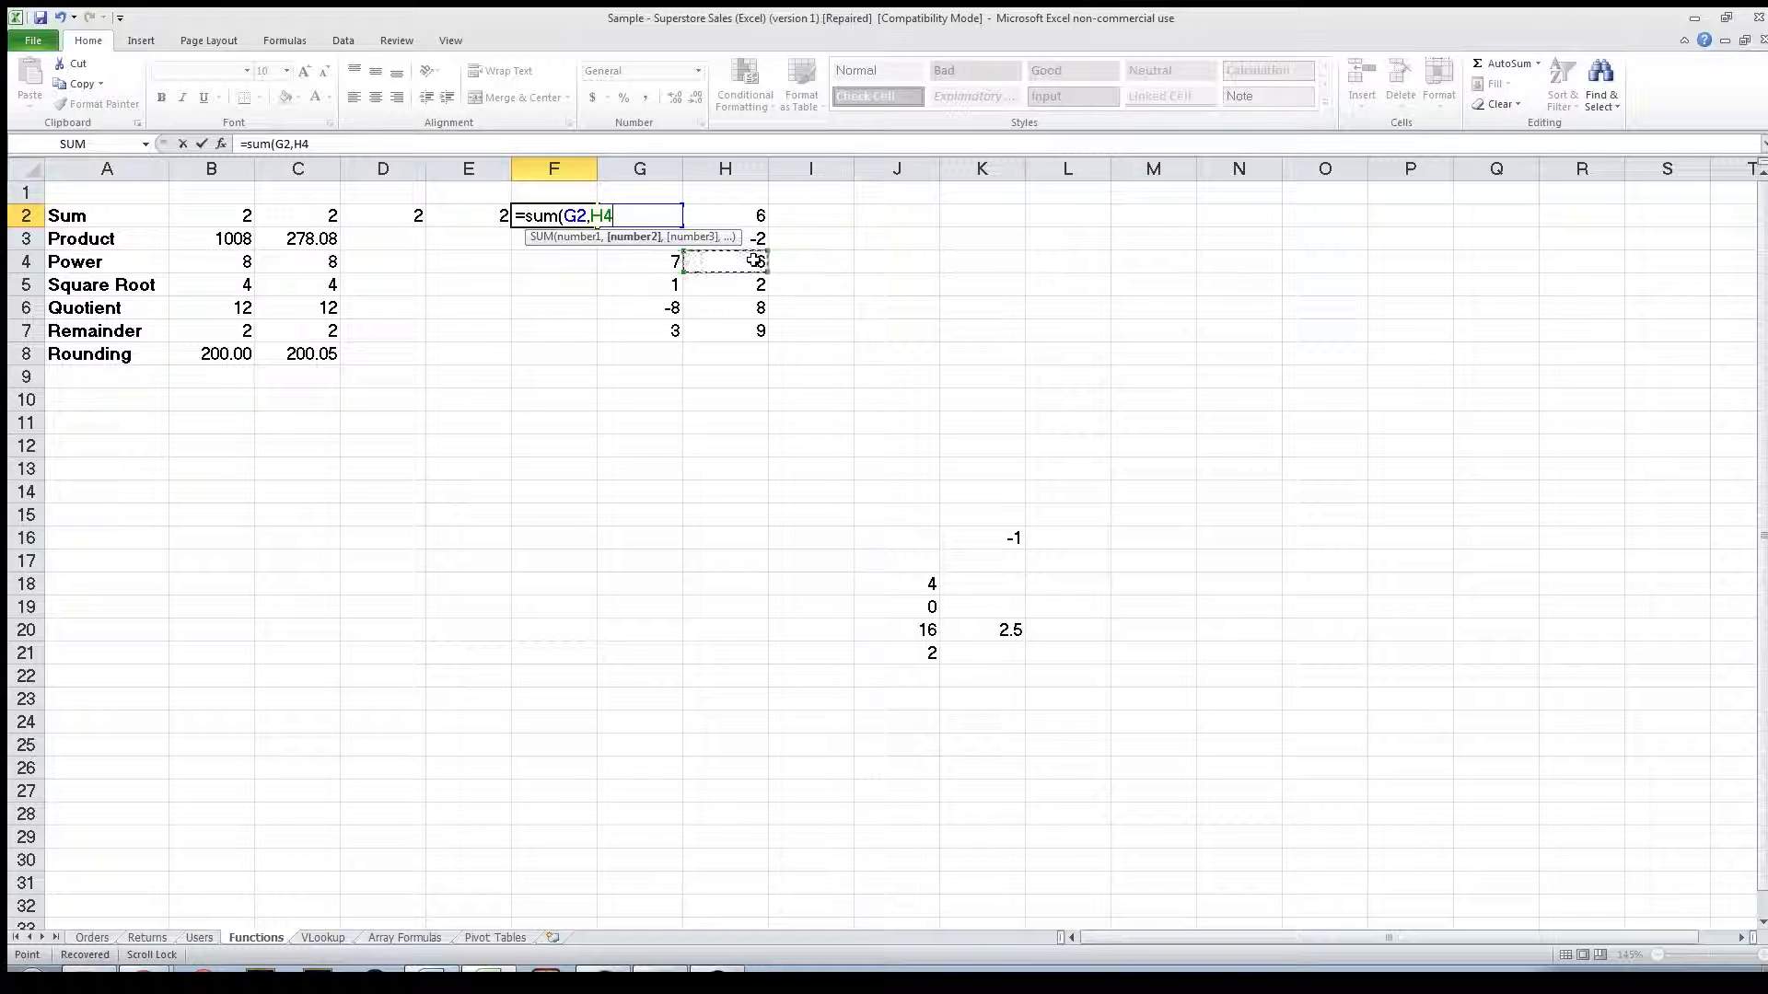
type(",")
left_click(671, 288)
type(",")
left_click(720, 311)
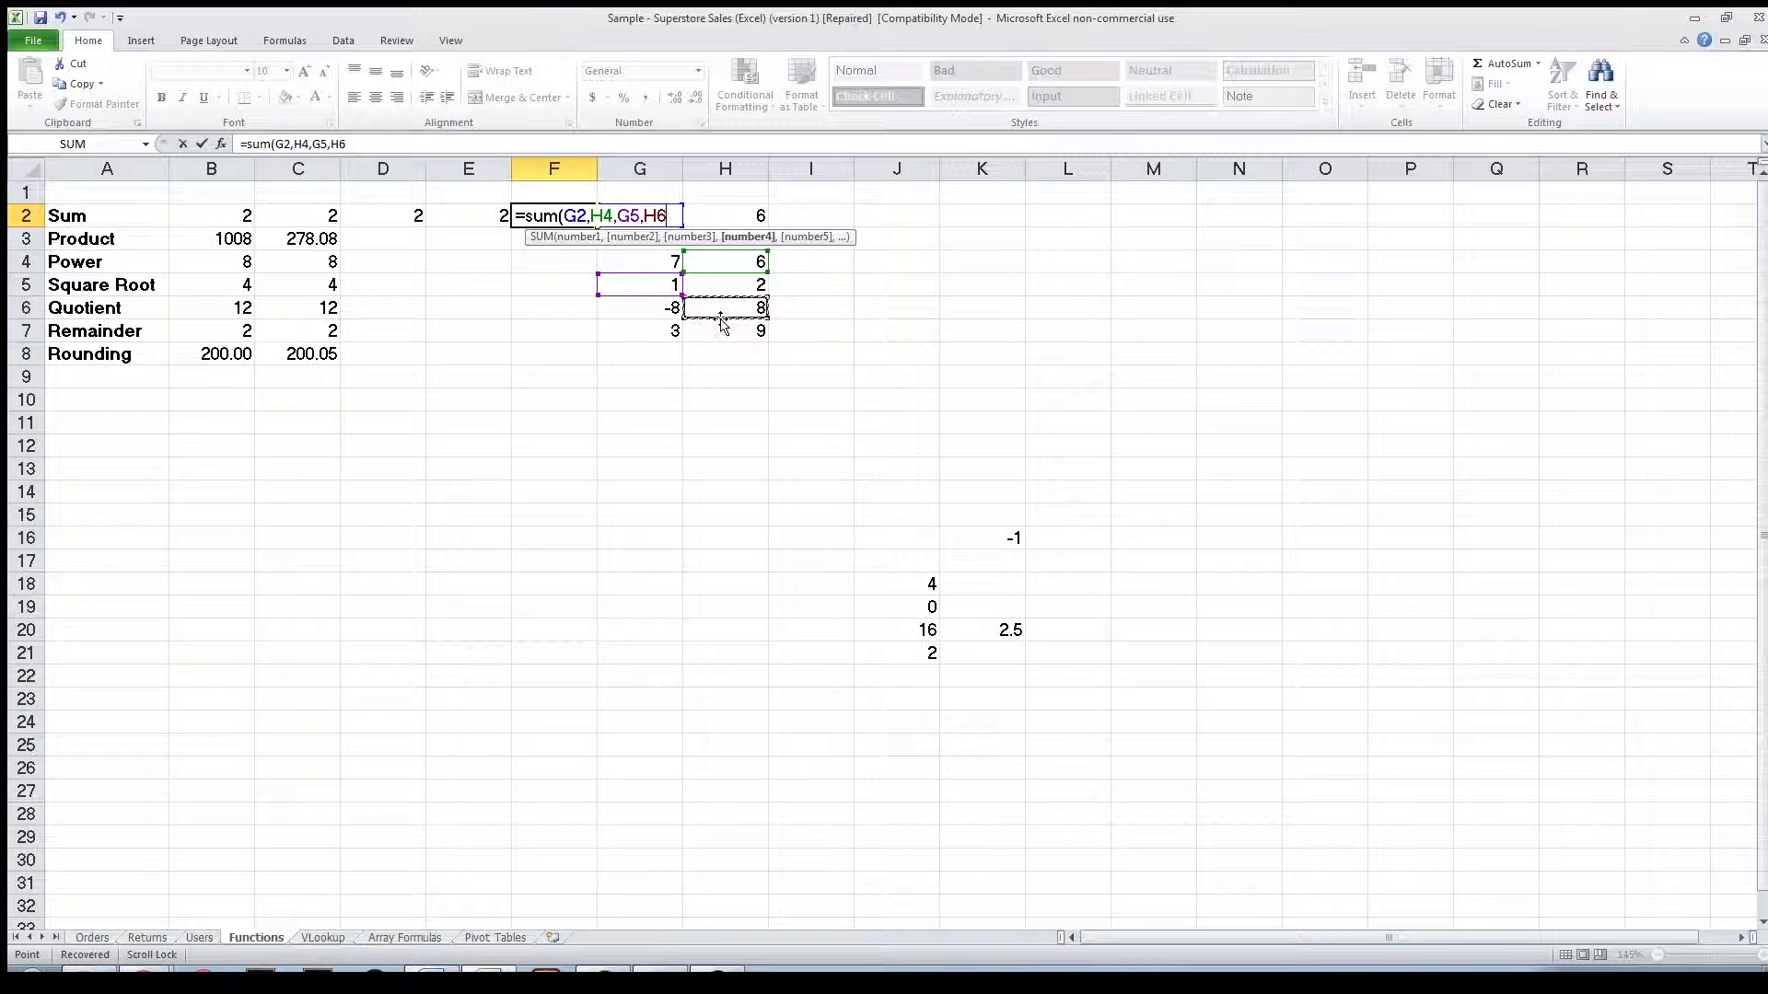
type(",")
left_click(658, 334)
type(")")
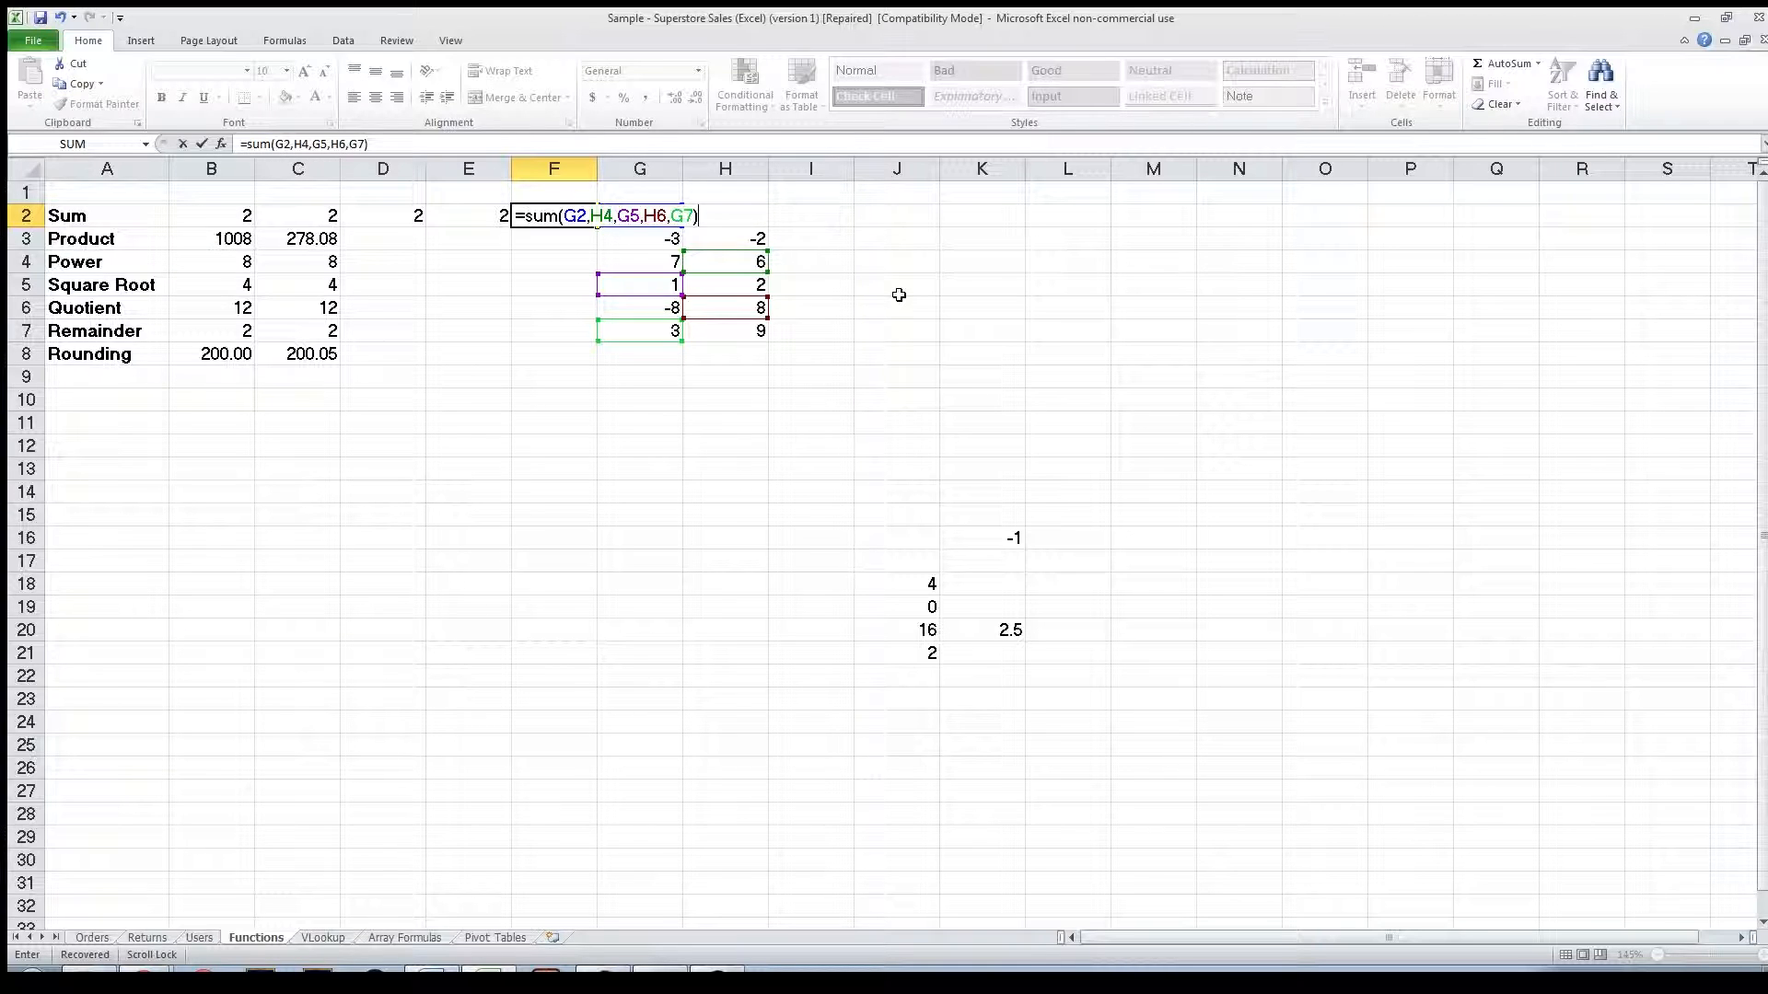
key("Return")
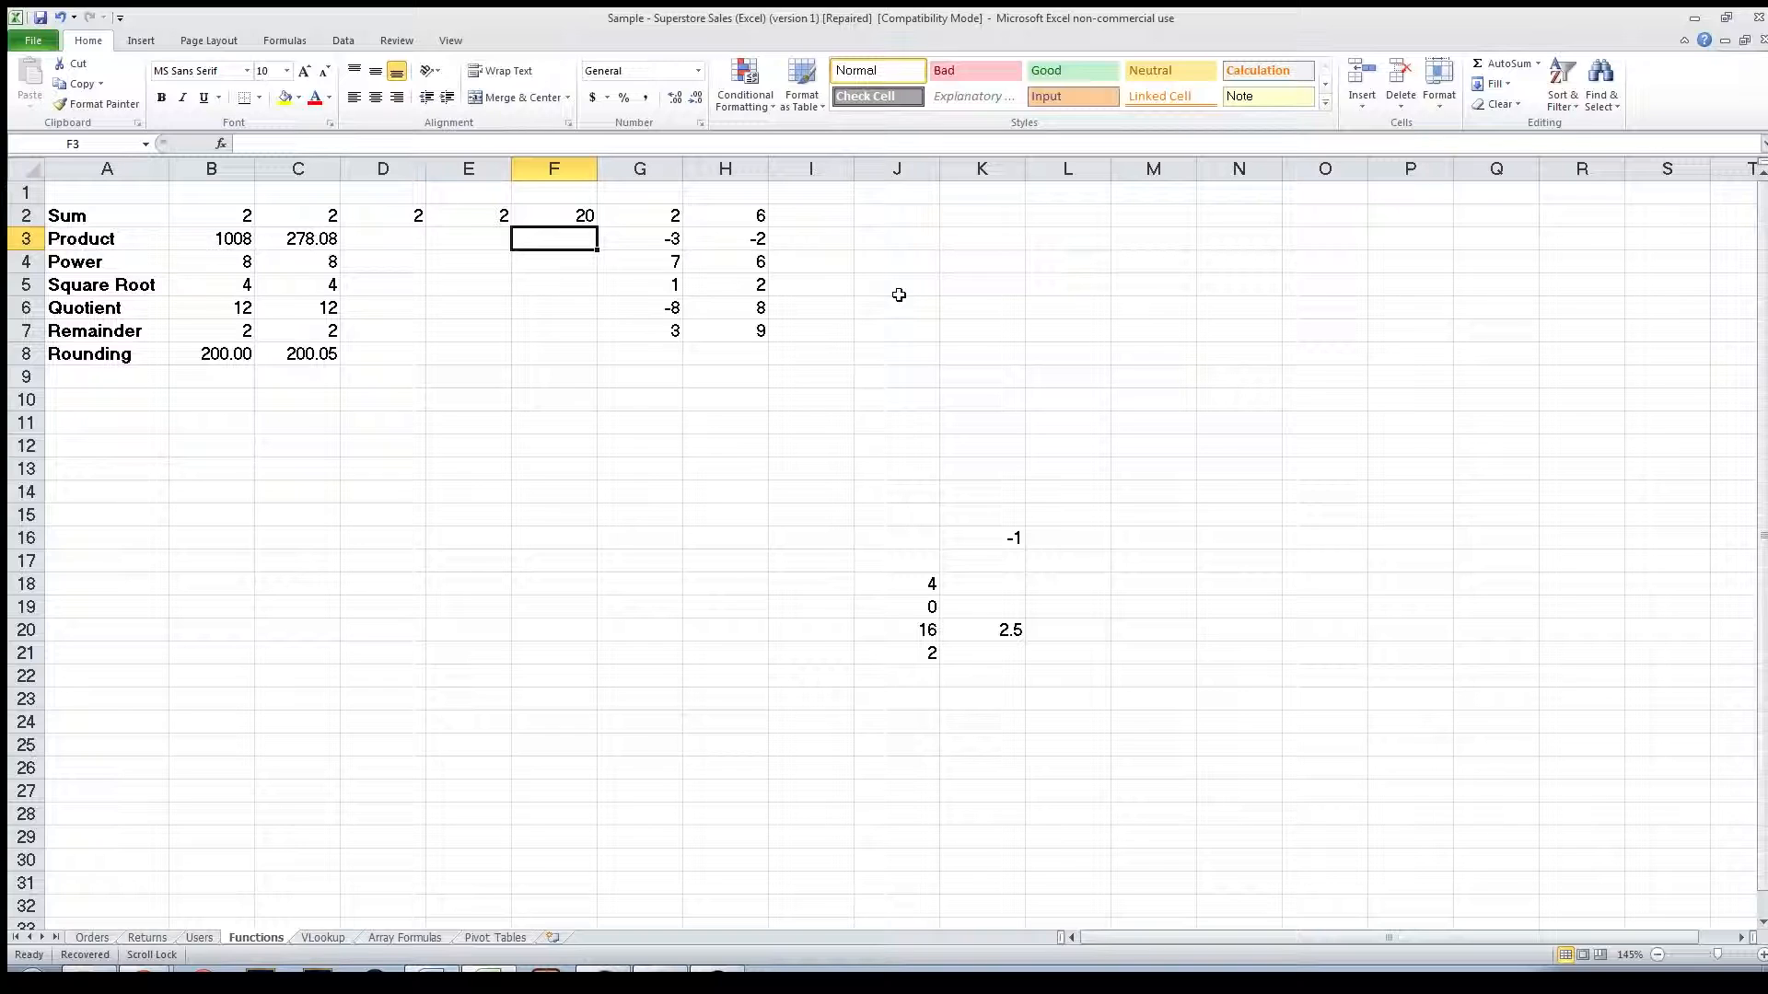
Clear the contents of cell F2.
left_click(574, 210)
key("Delete")
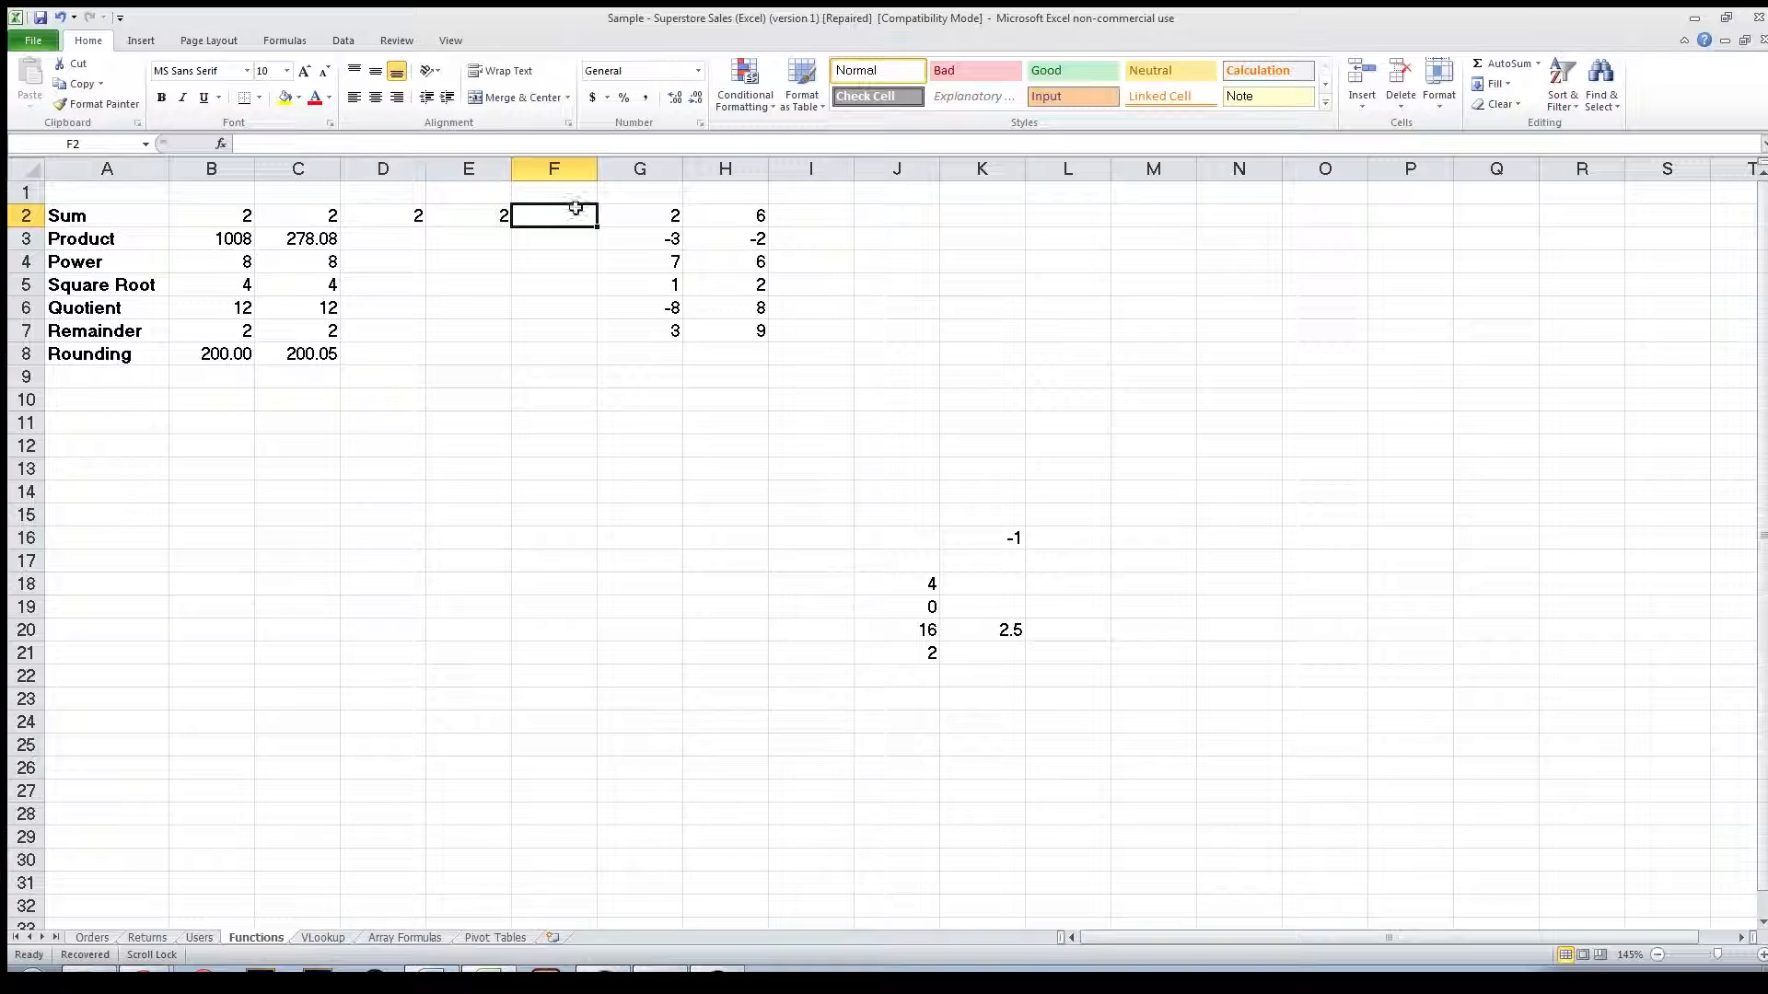
Open the PRODUCT formula in B3 for review and leave it unchanged.
left_click(221, 241)
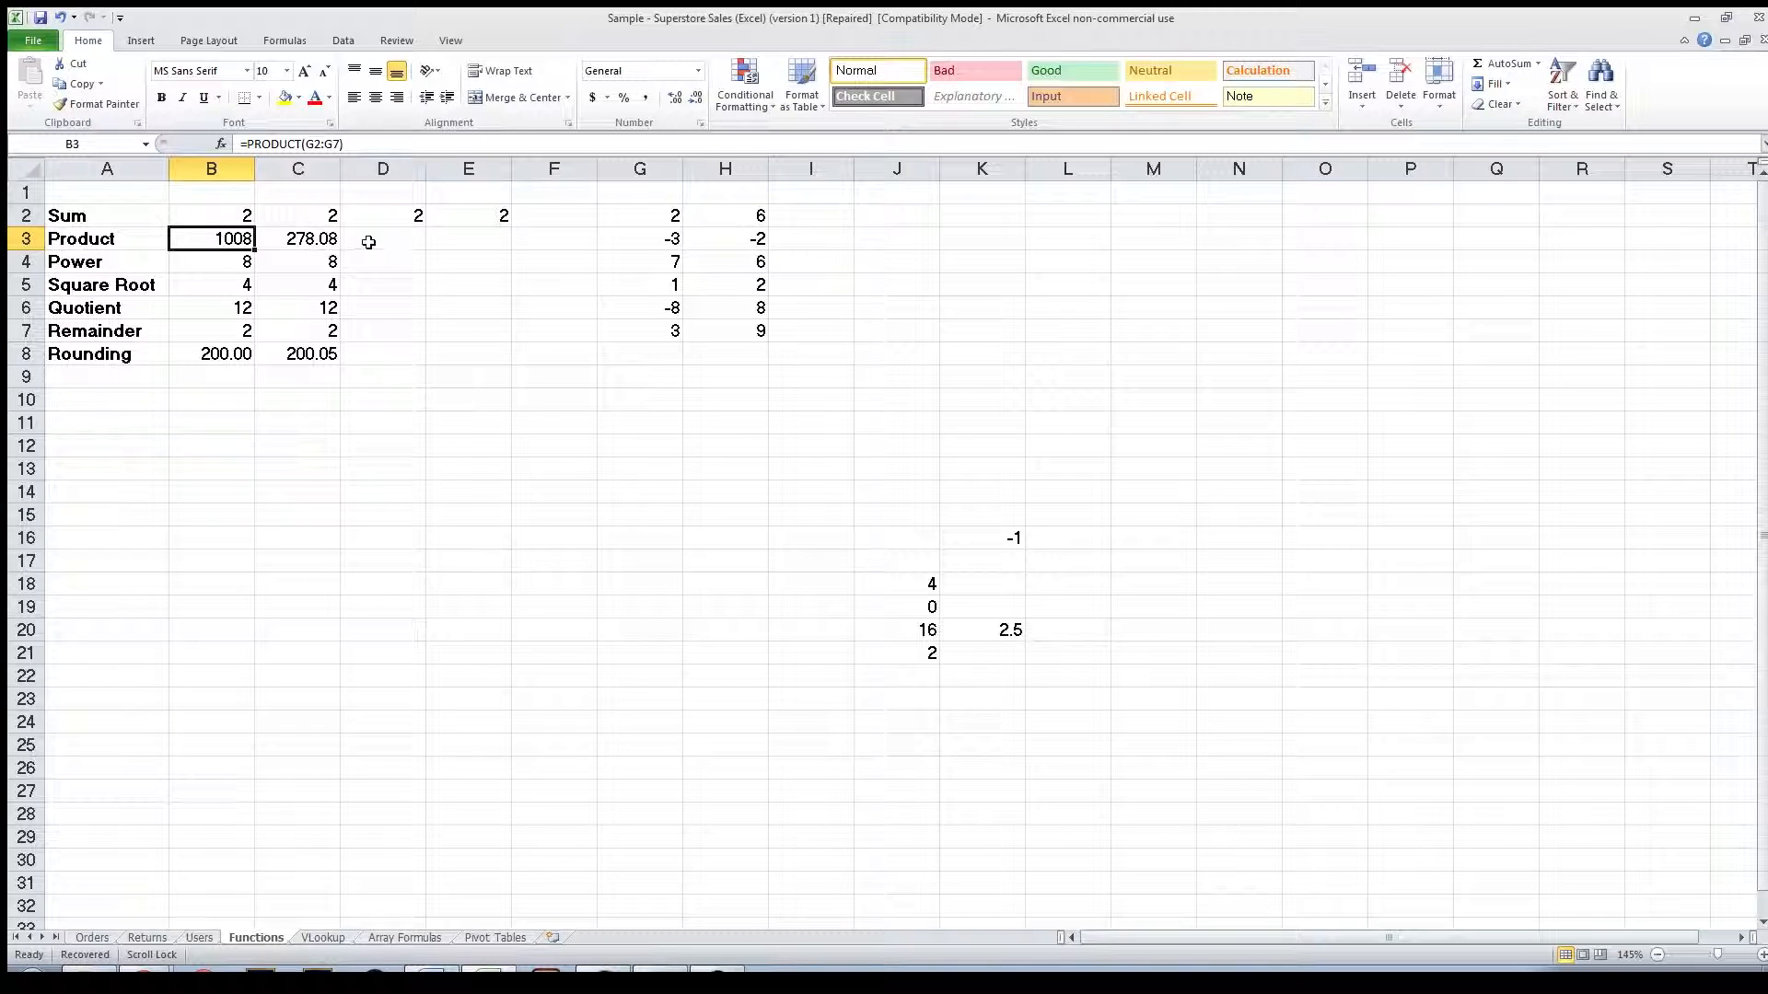
double_click(247, 236)
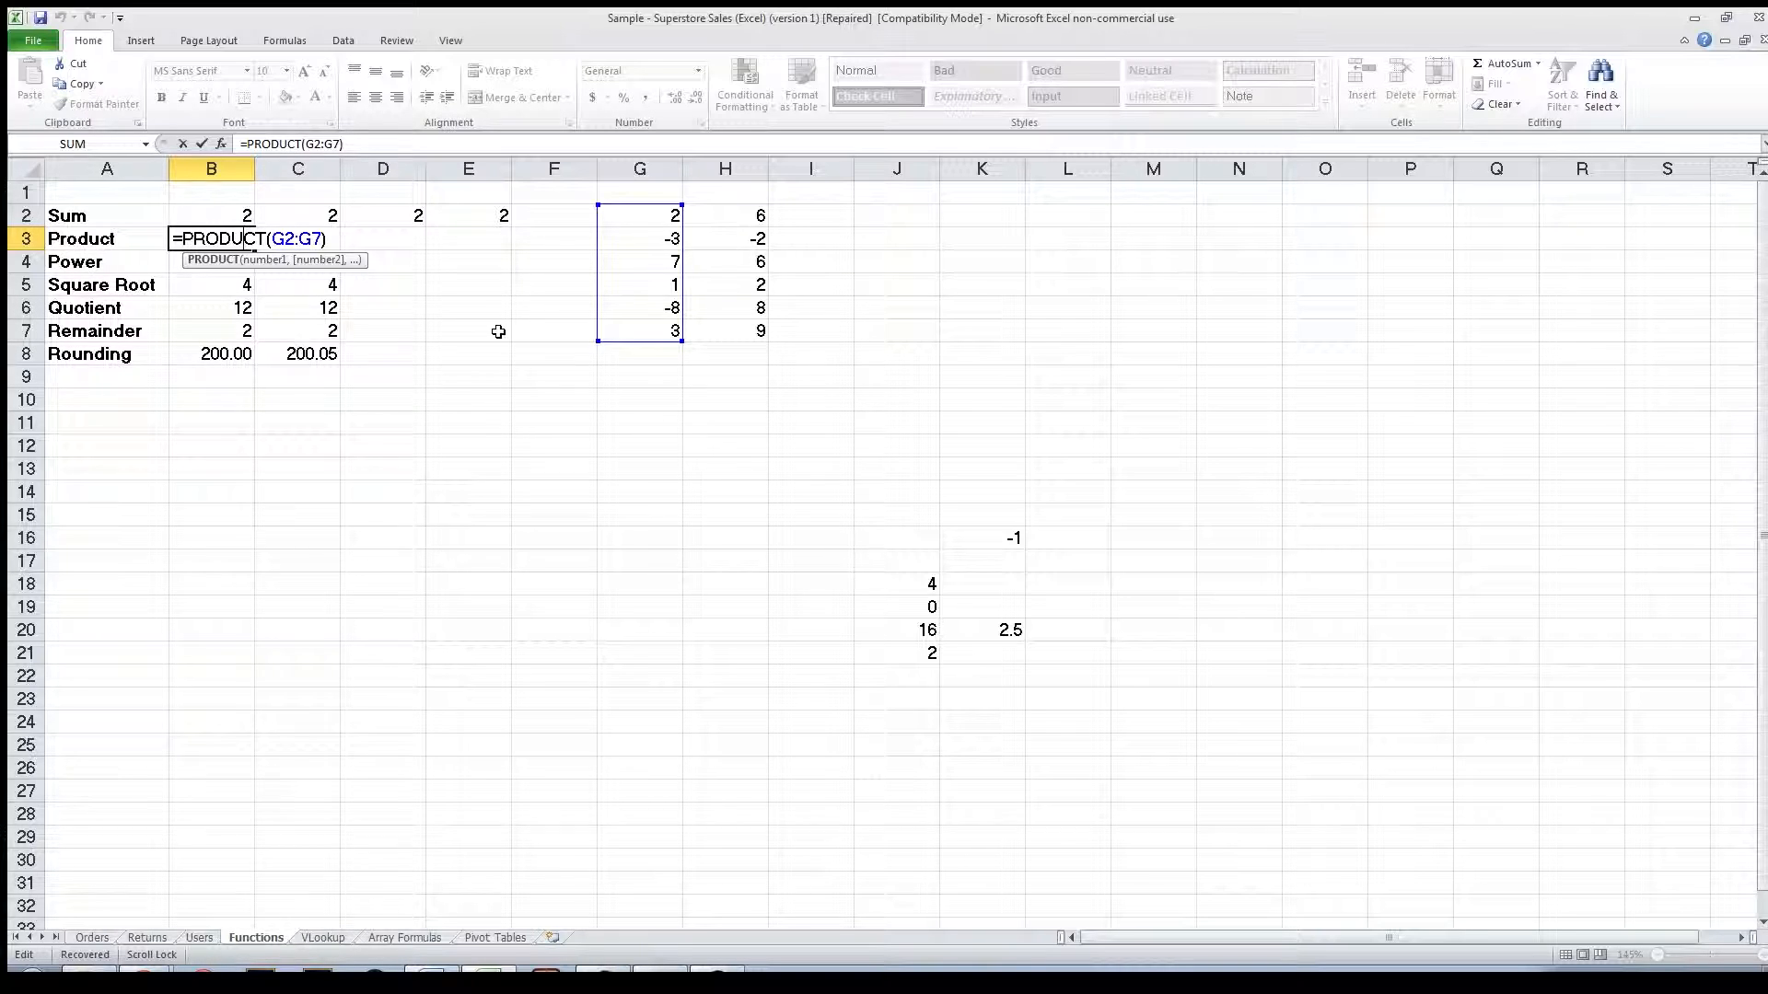
key("Return")
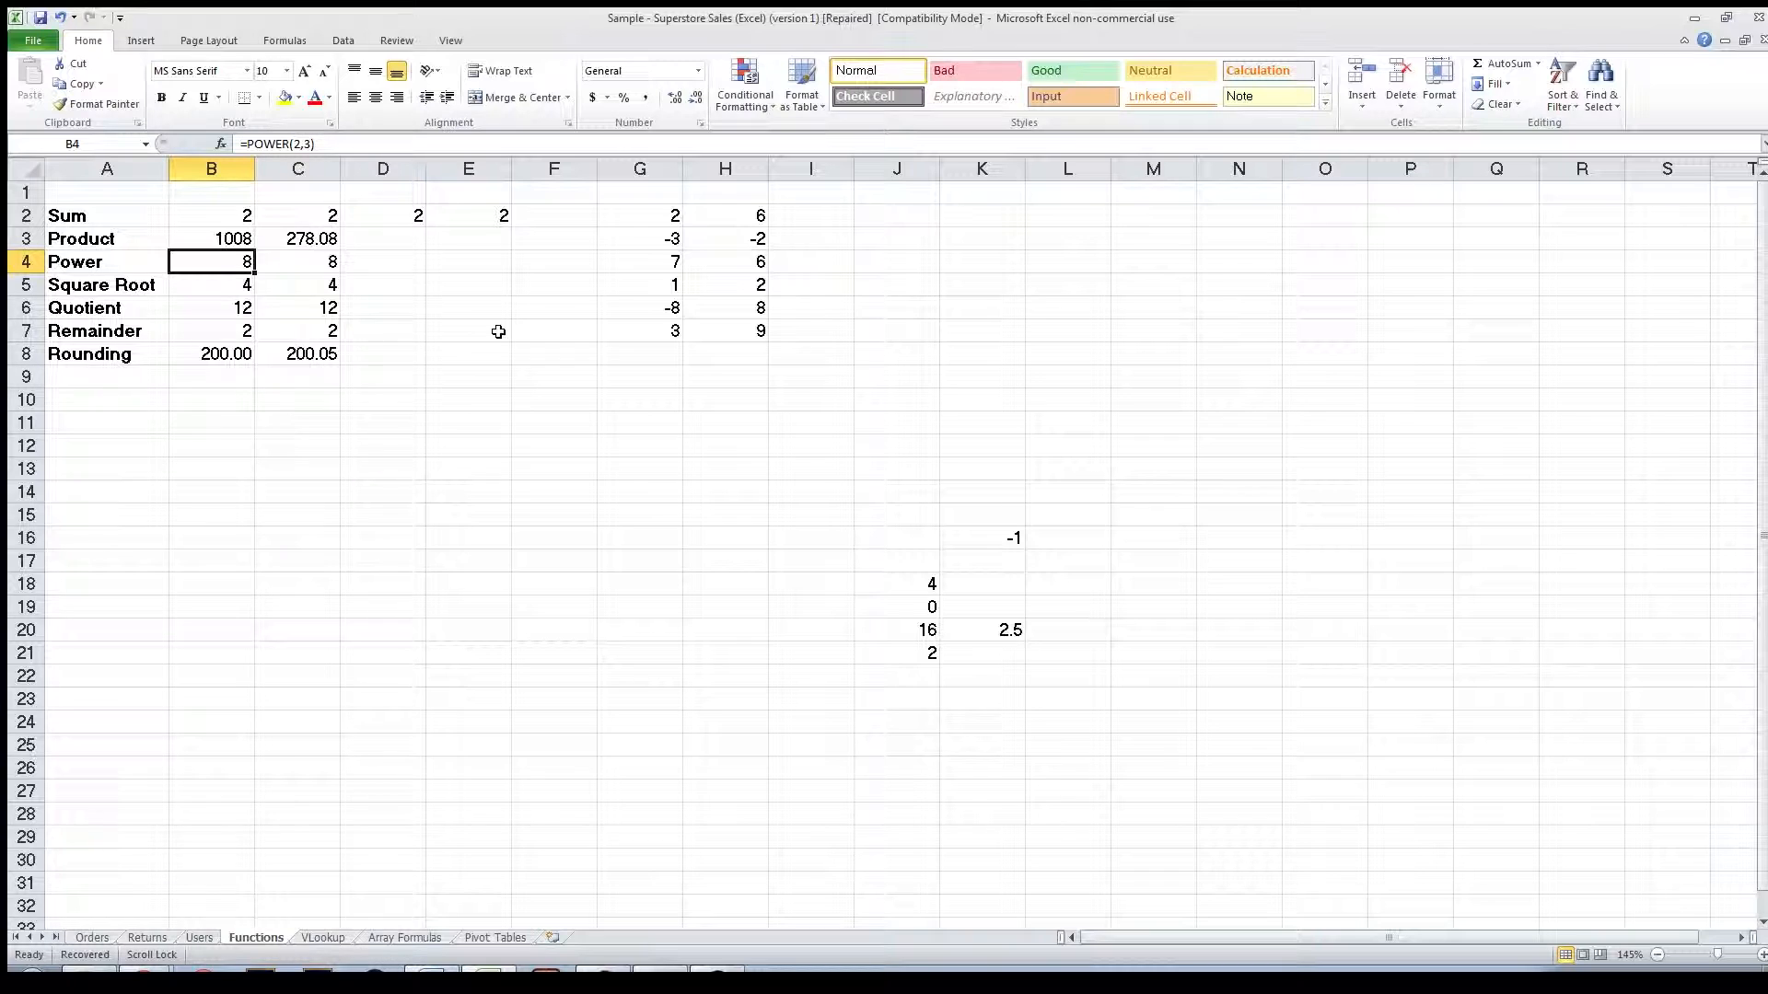
Open the POWER formula in B4 for review.
left_click(378, 256)
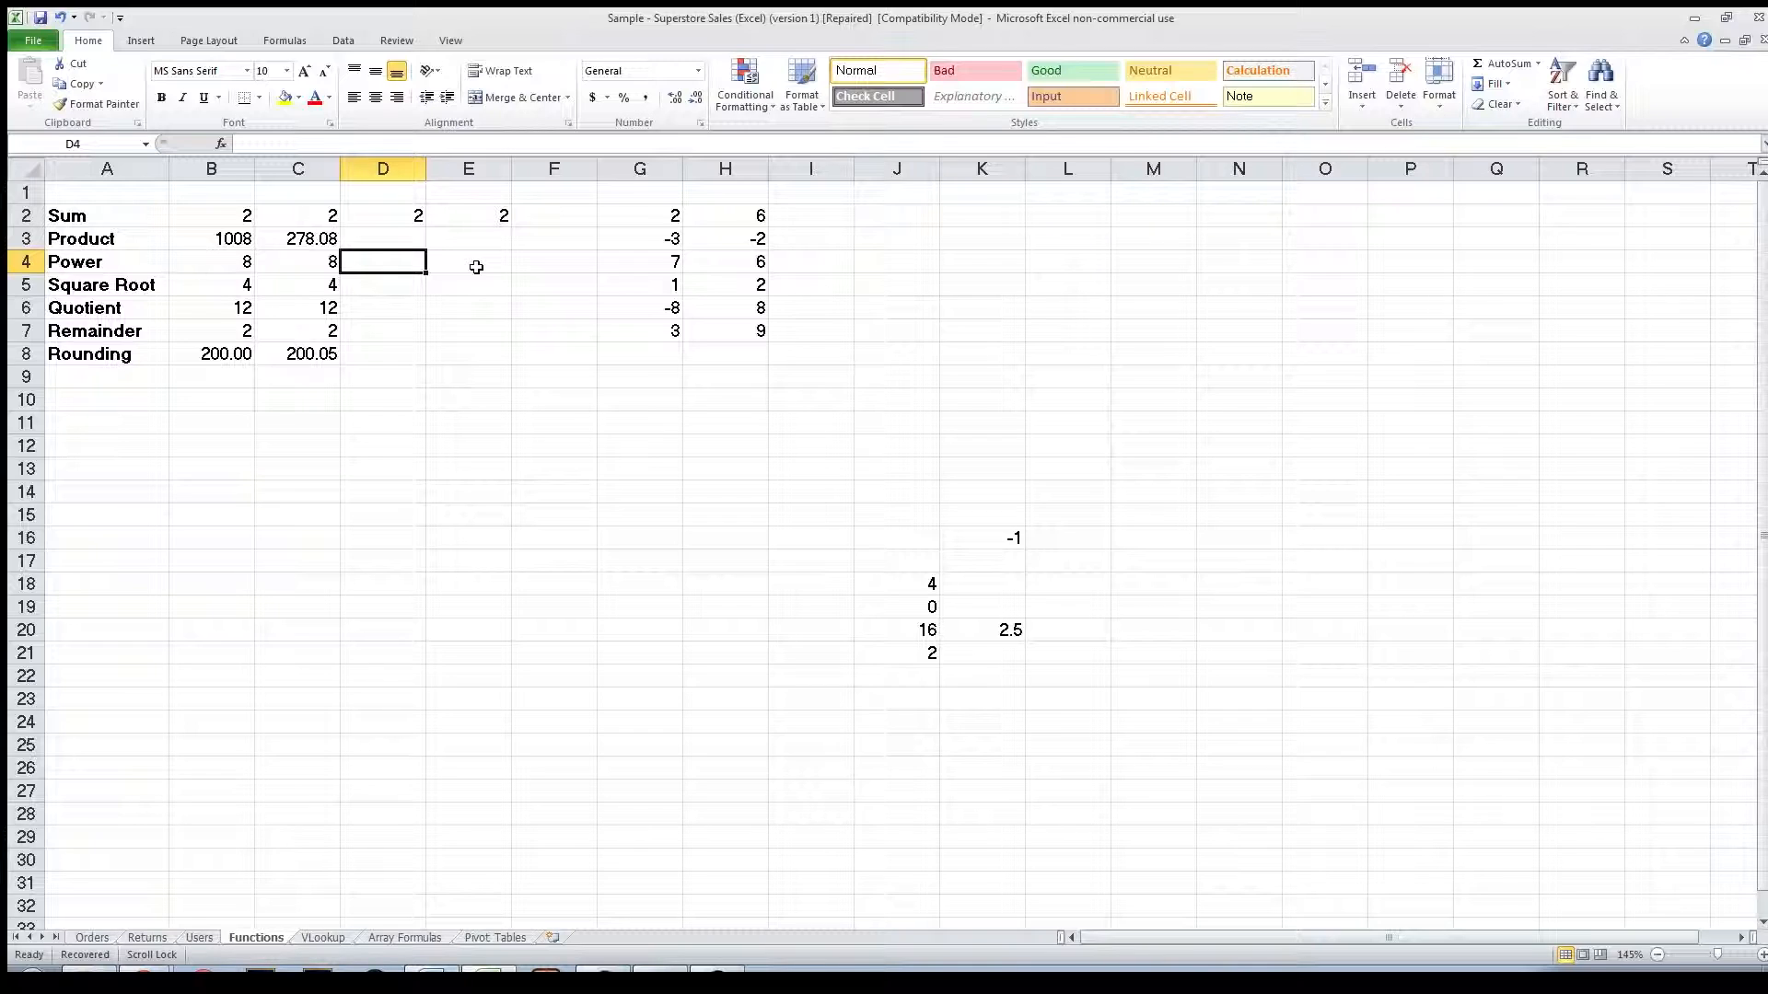
left_click(201, 279)
left_click(213, 265)
left_click(261, 143)
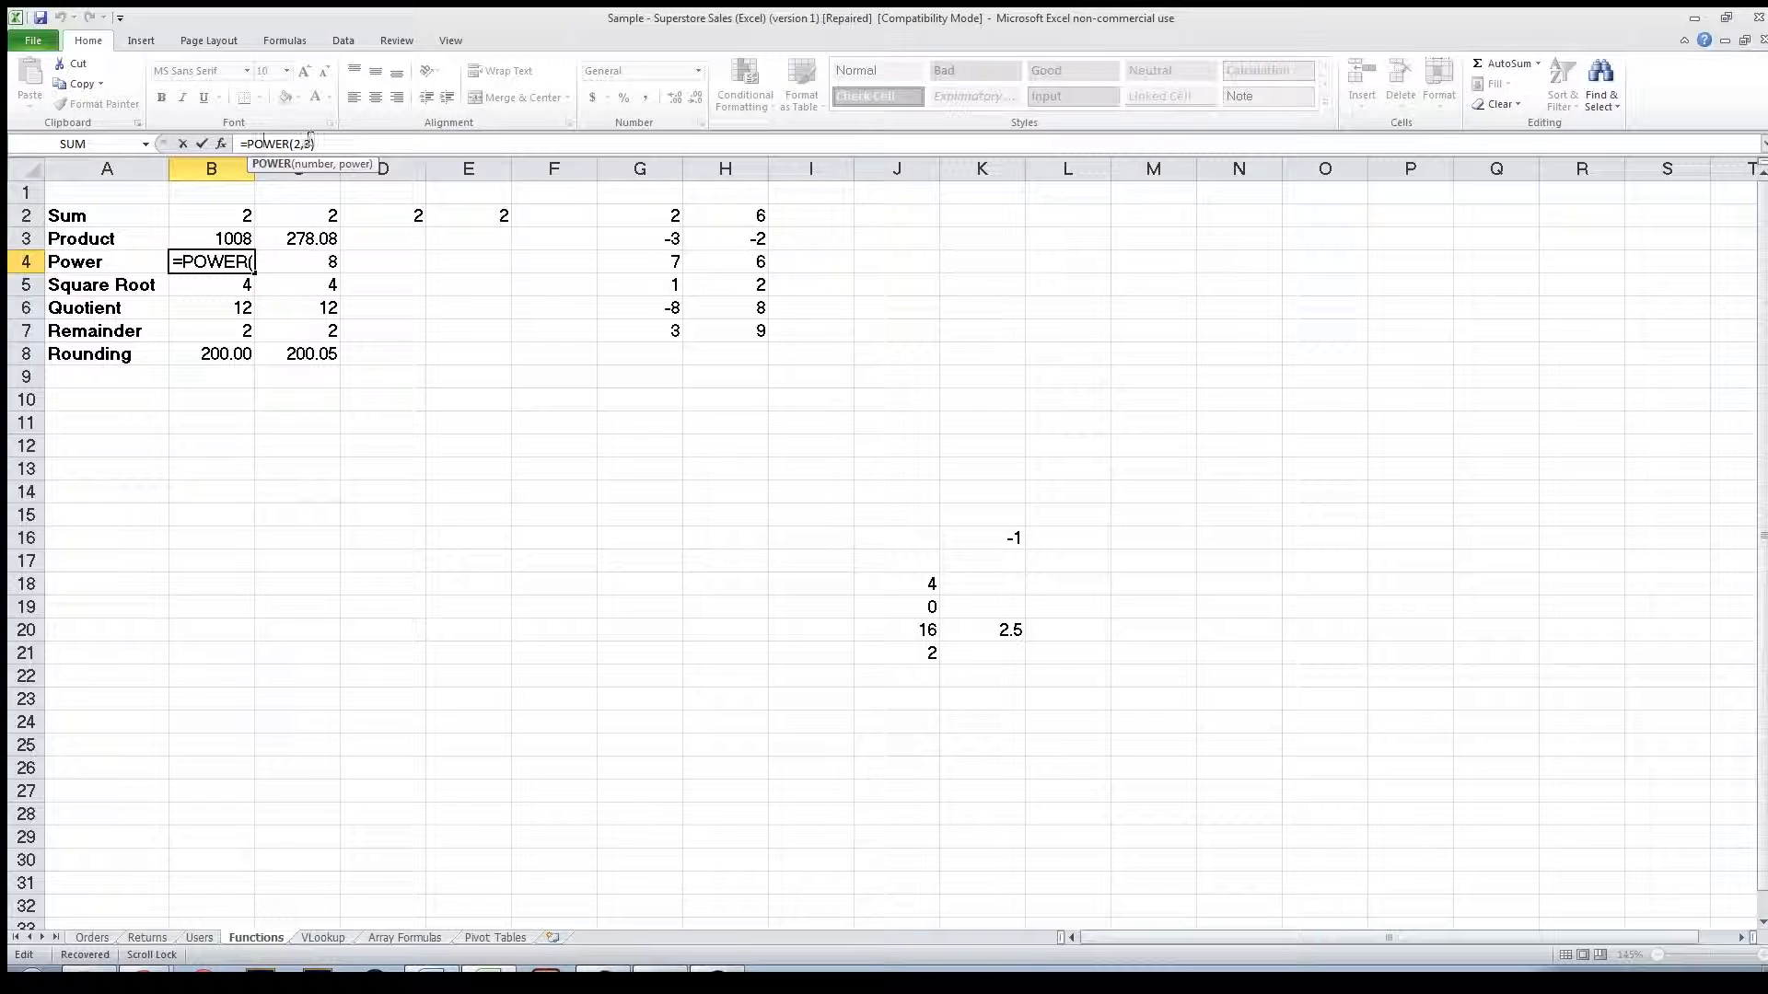
Enter =POWER(2,3) in D4 to raise 2 to the power 3.
left_click(362, 261)
type("=p")
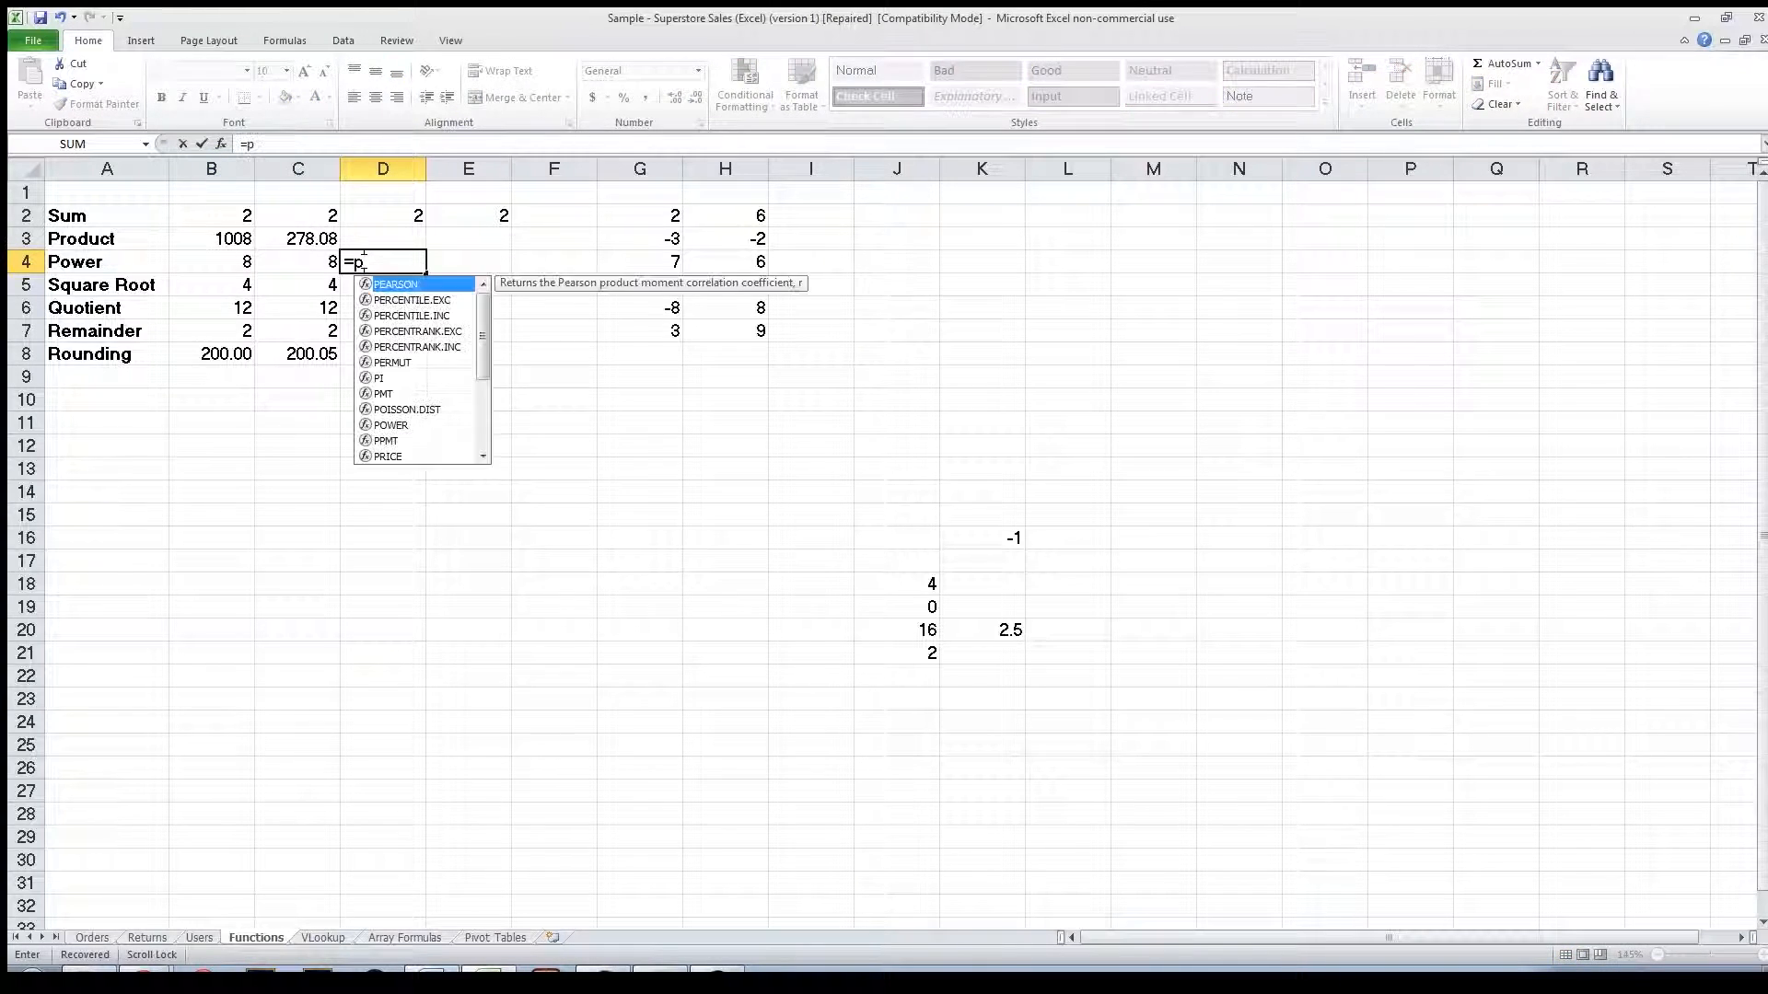
type("ower(")
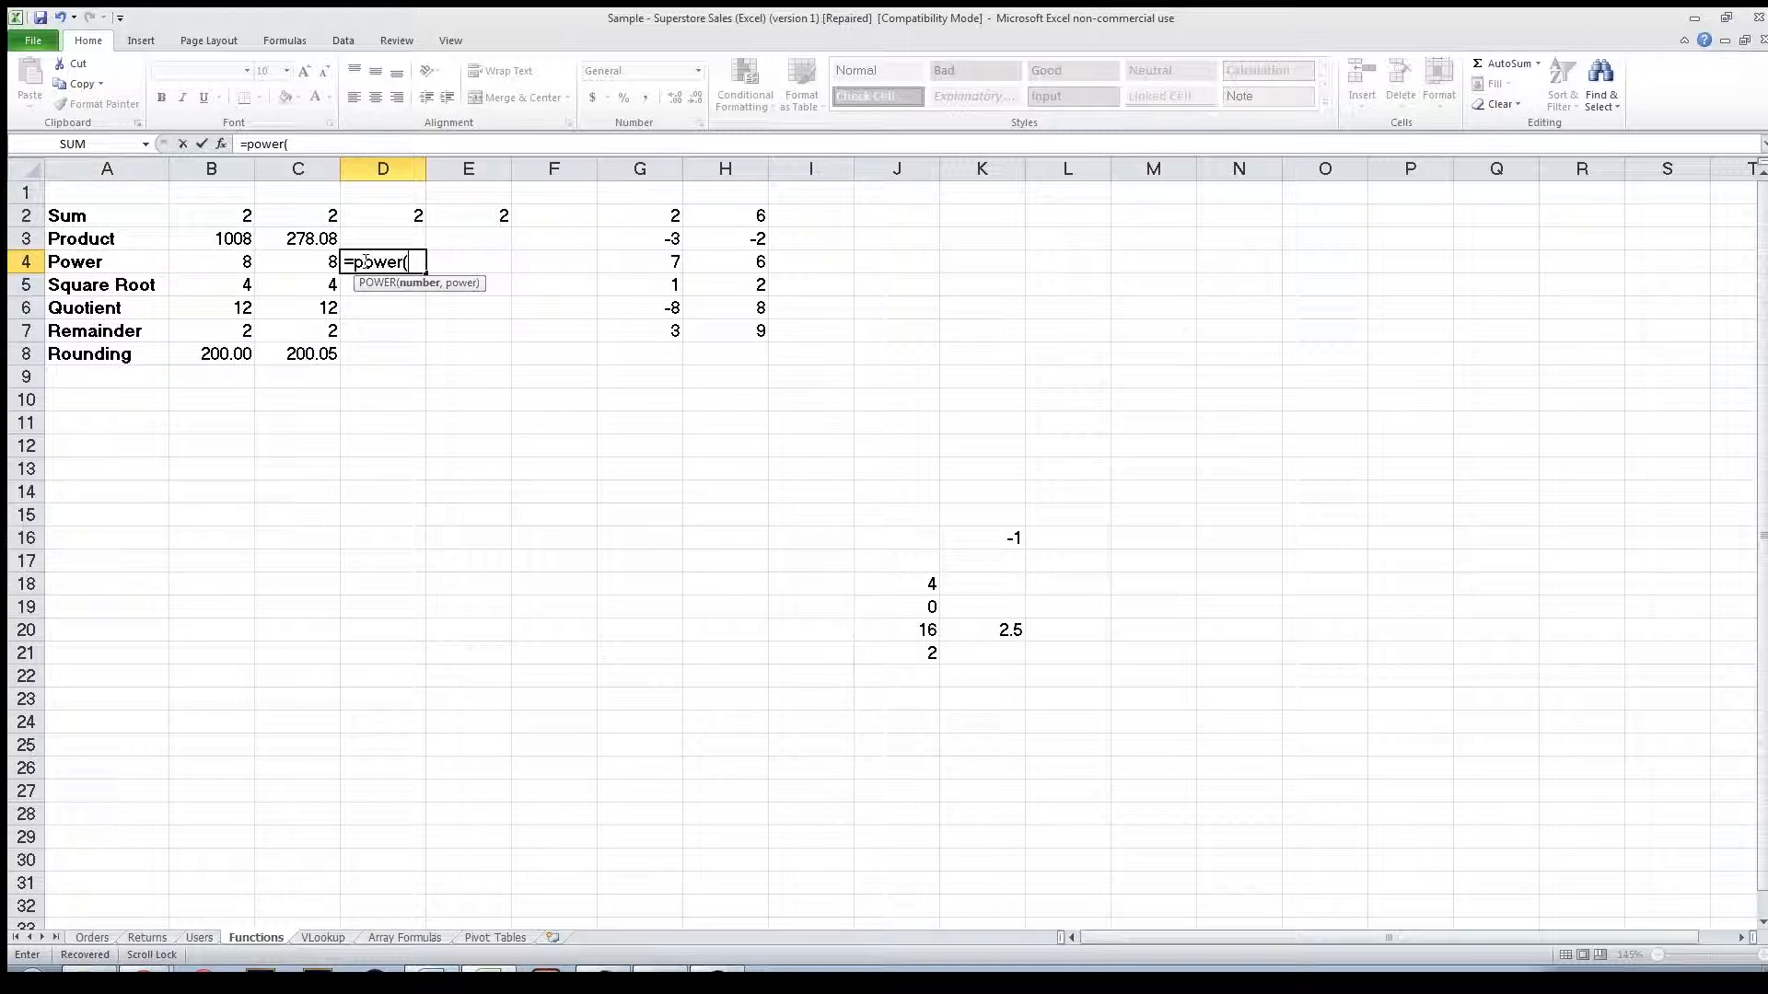
type("2,3)")
key("Return")
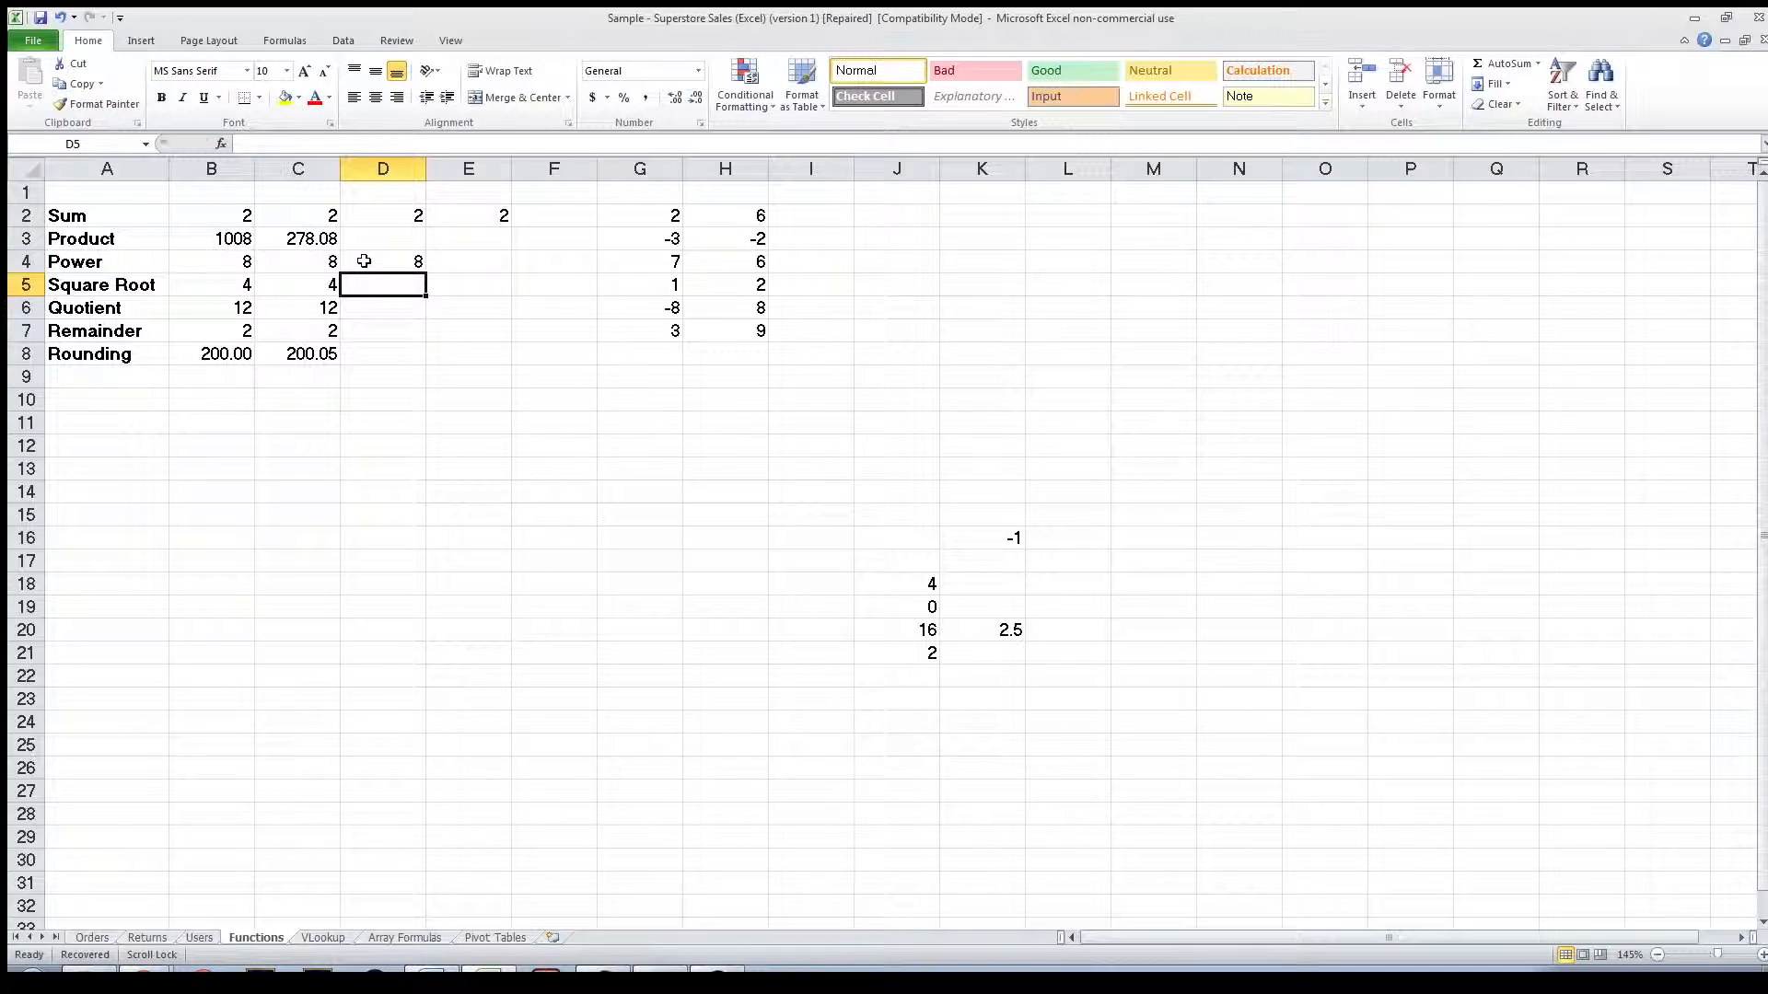
Enter =SQRT(16) in D5 for the square root.
type("=")
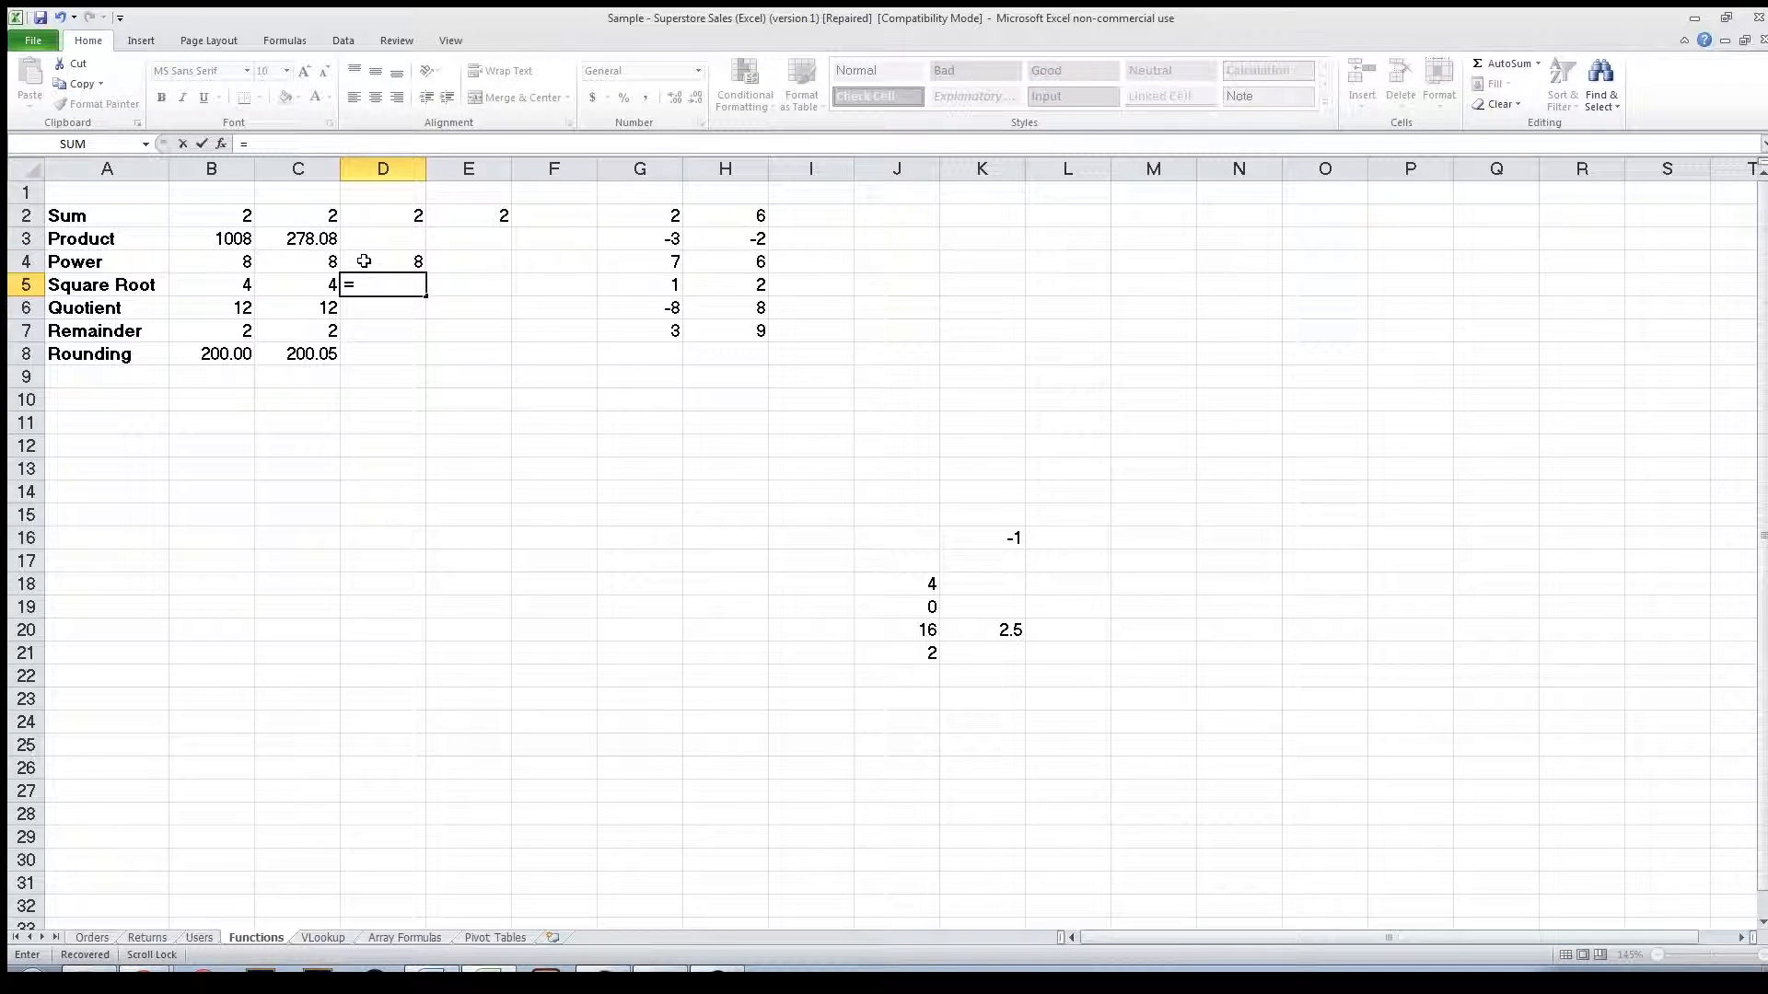
type("sqrt(")
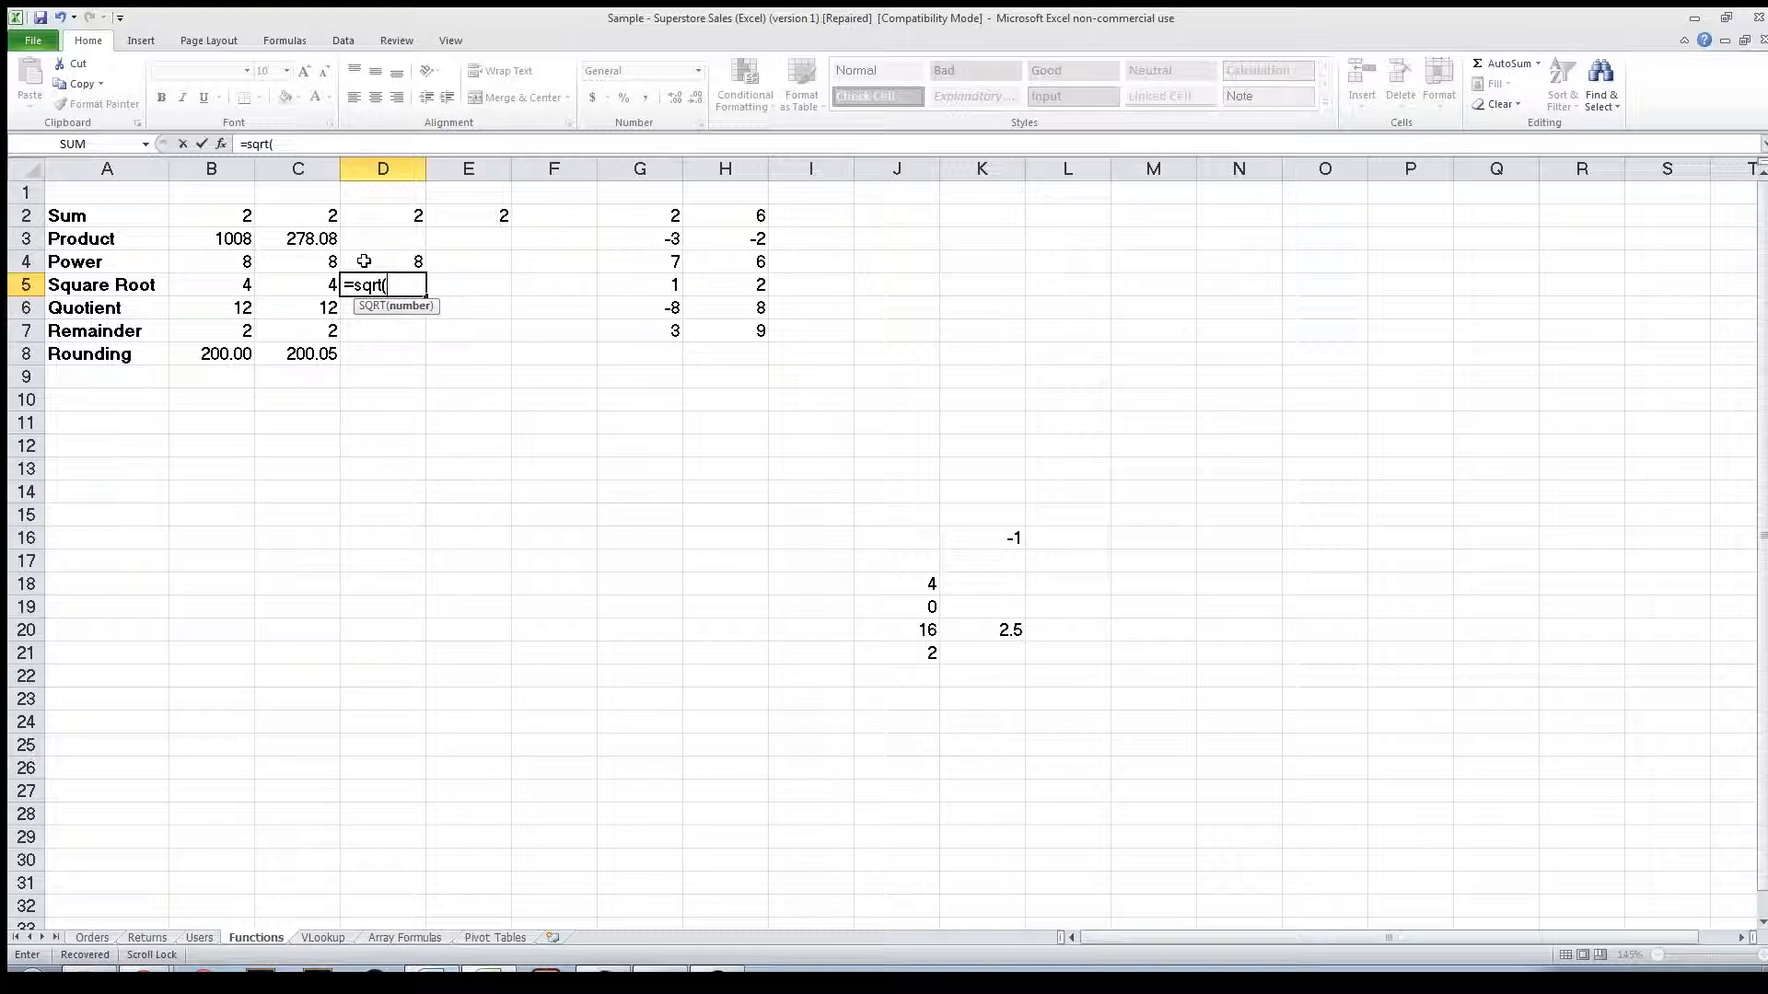
type("16)")
key("Return")
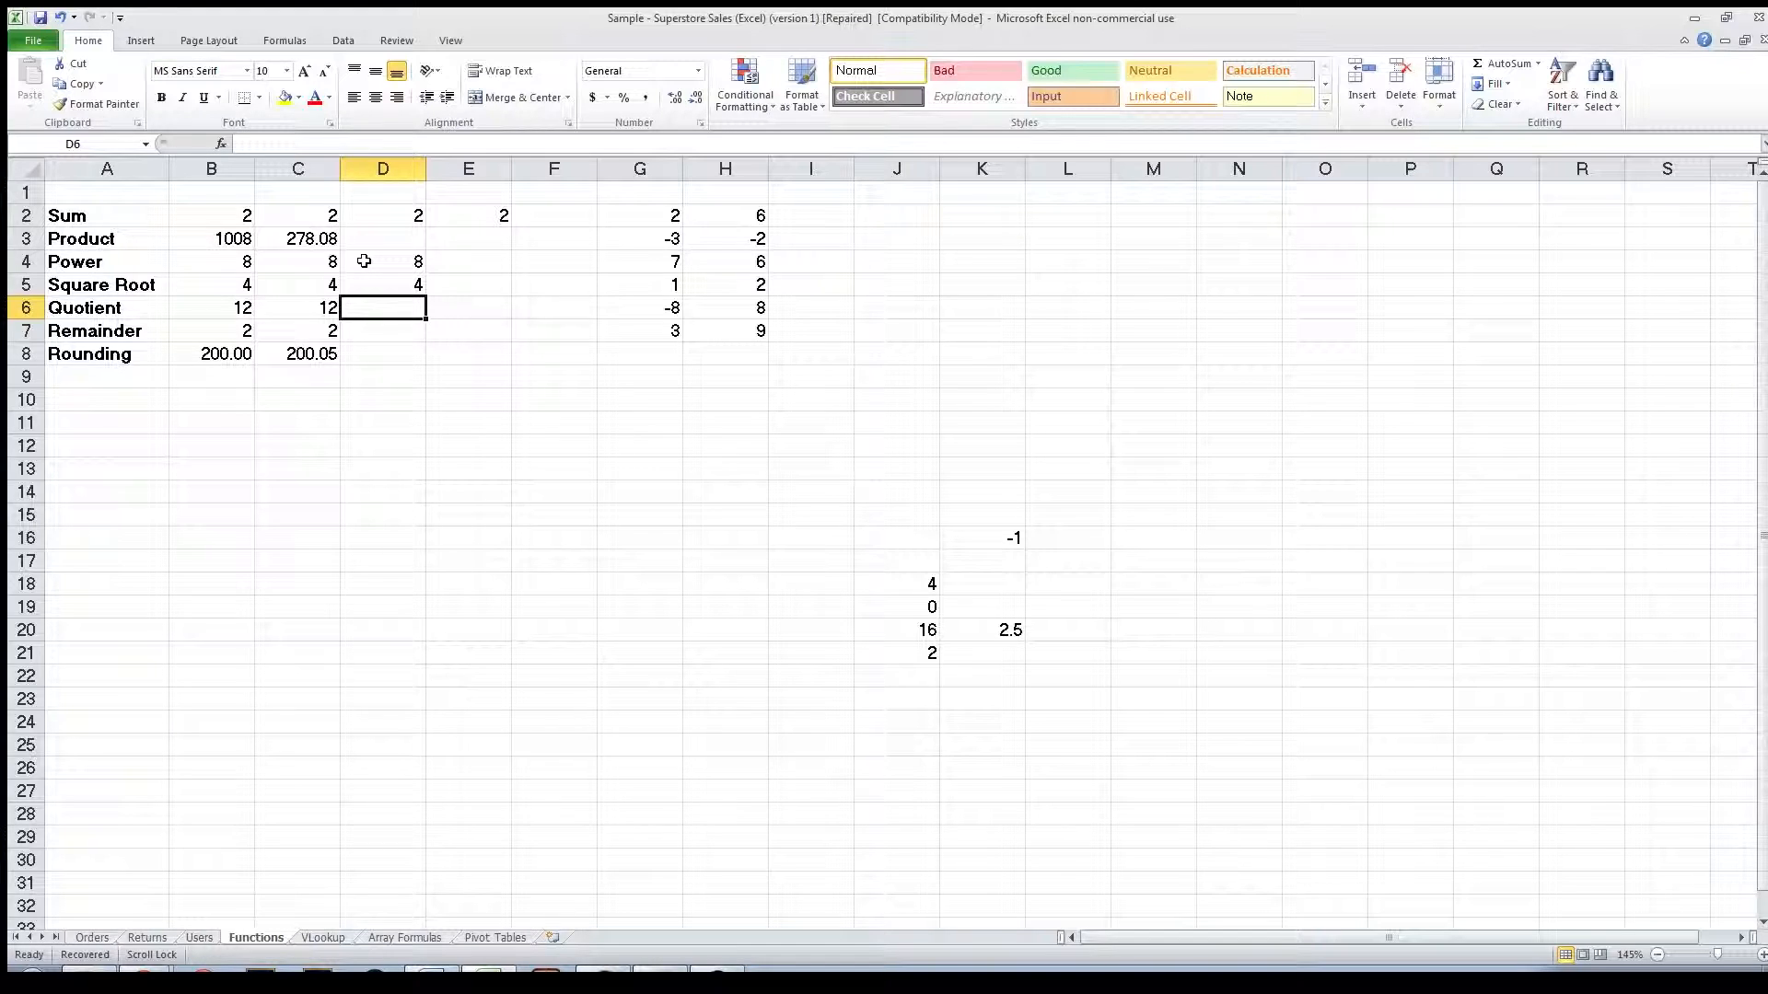
Enter =QUOTIENT(50,4) in D6, separating numerator and denominator with a comma instead of a slash.
type("=")
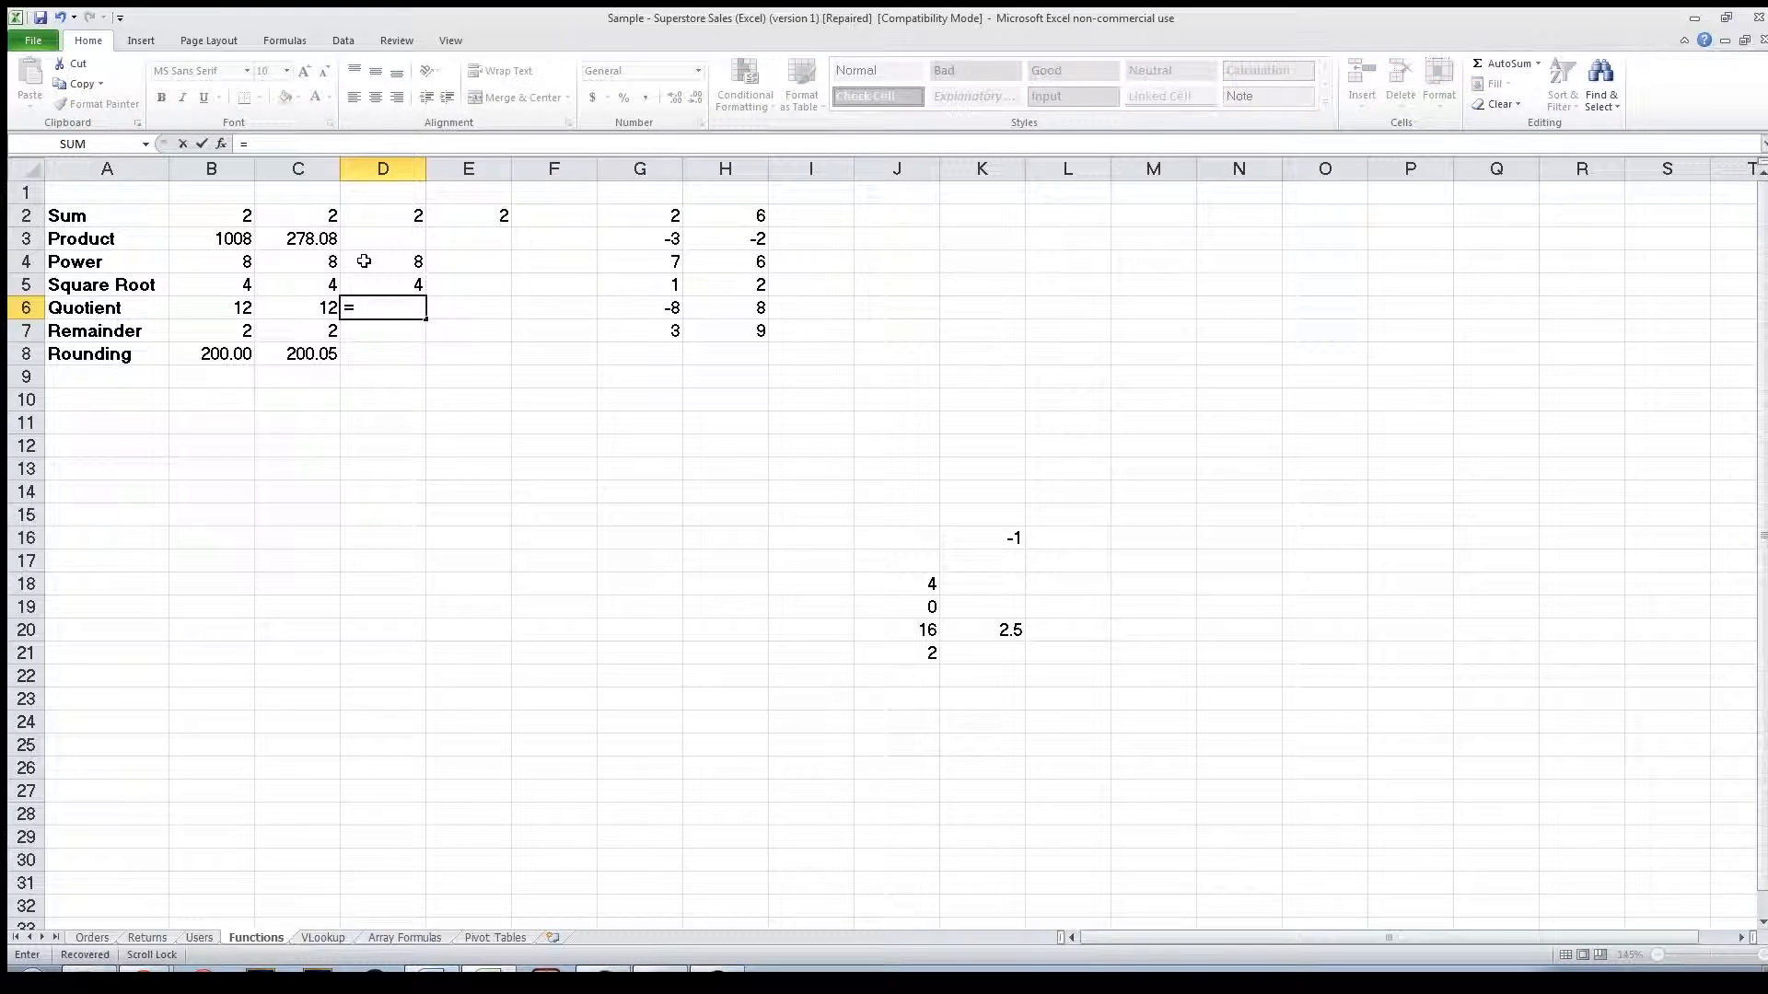
type("qu")
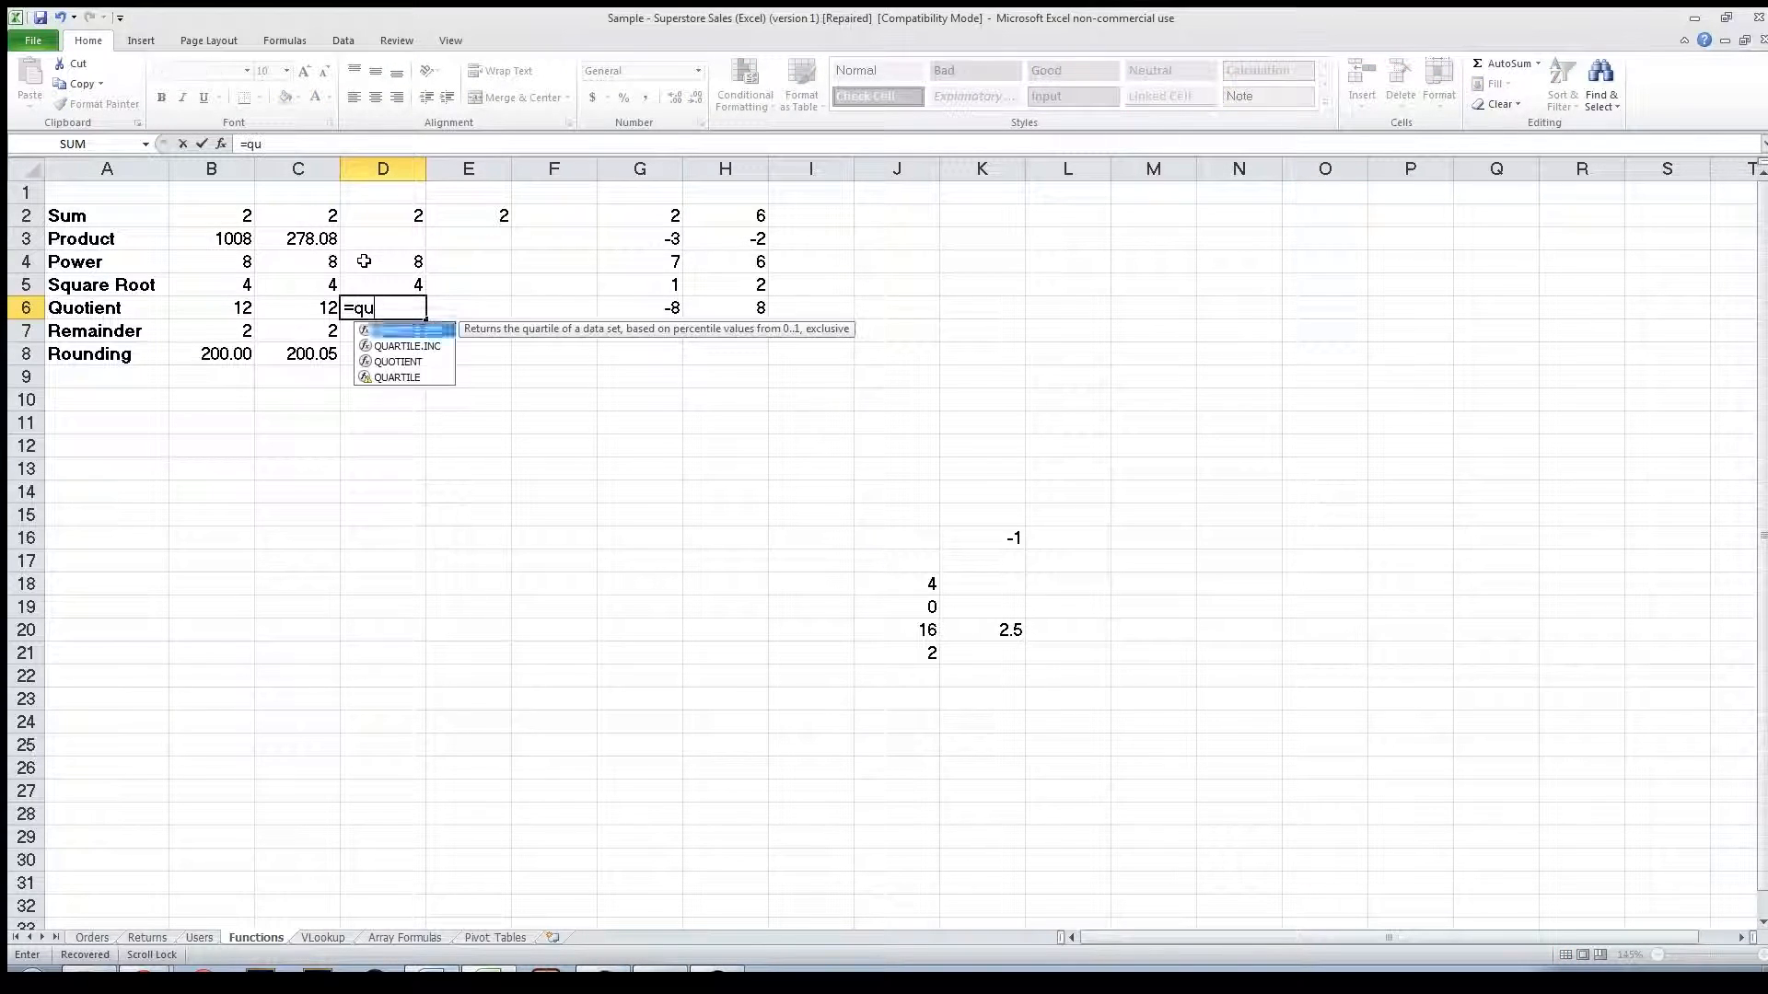
type("otient(")
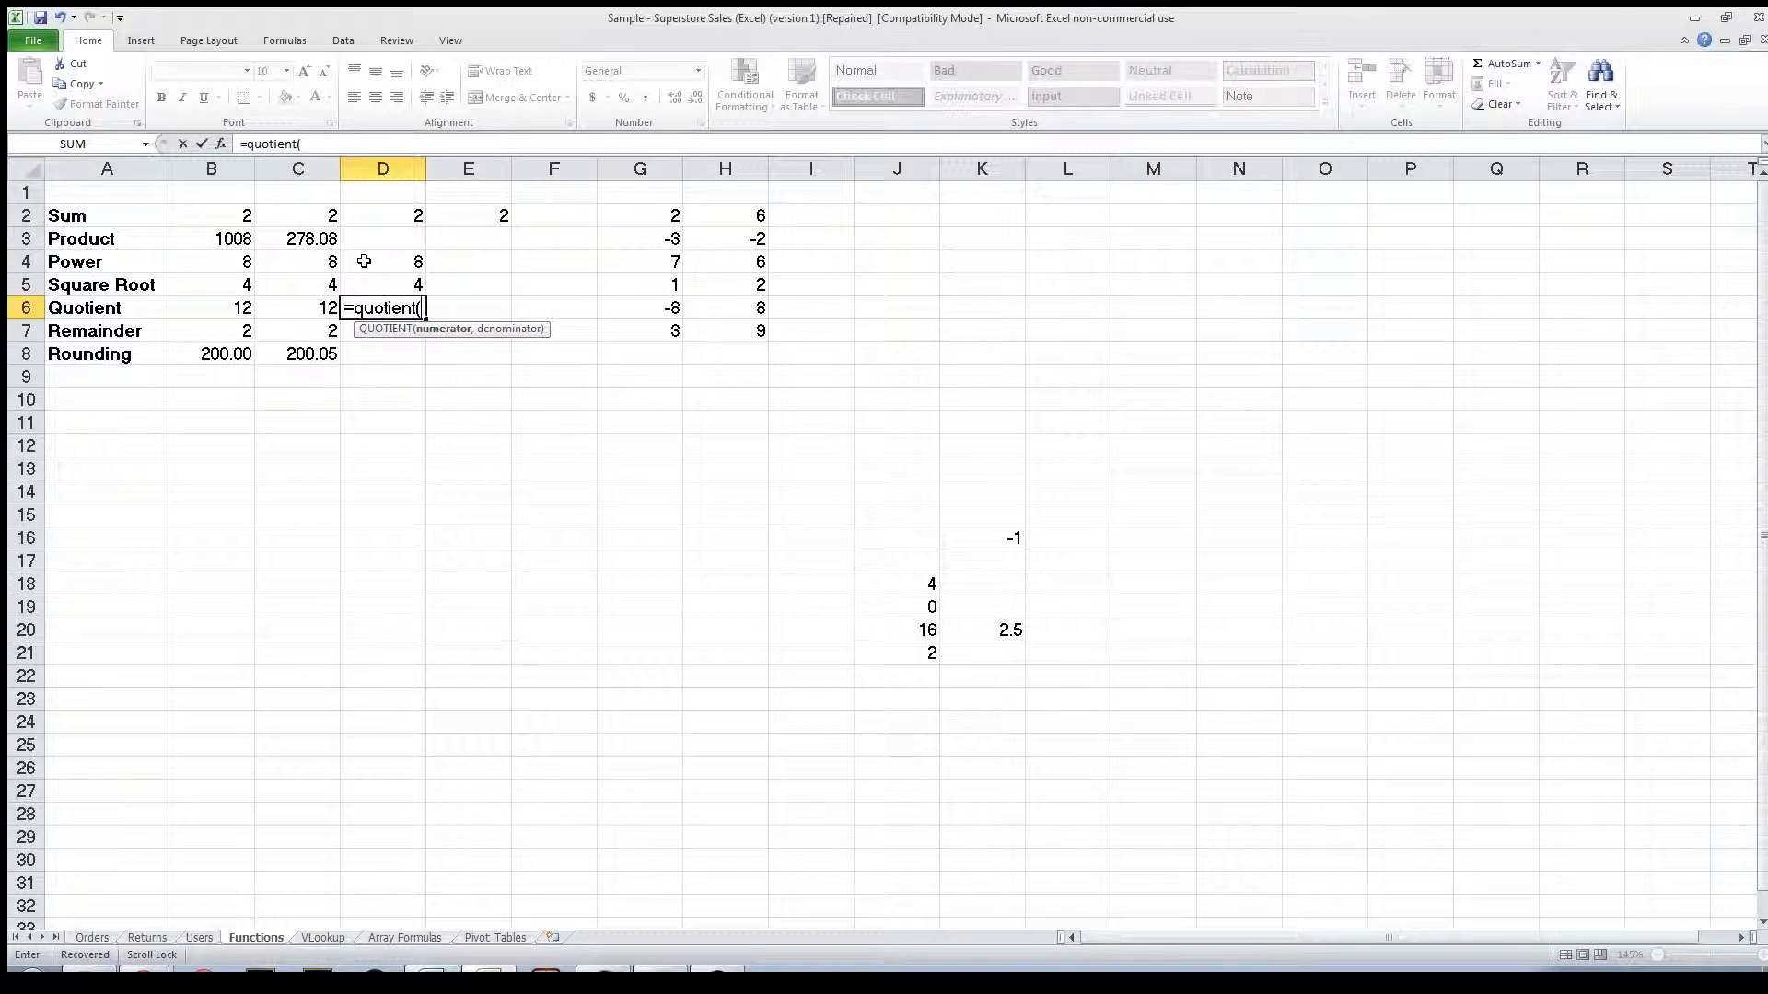
type("50/4)")
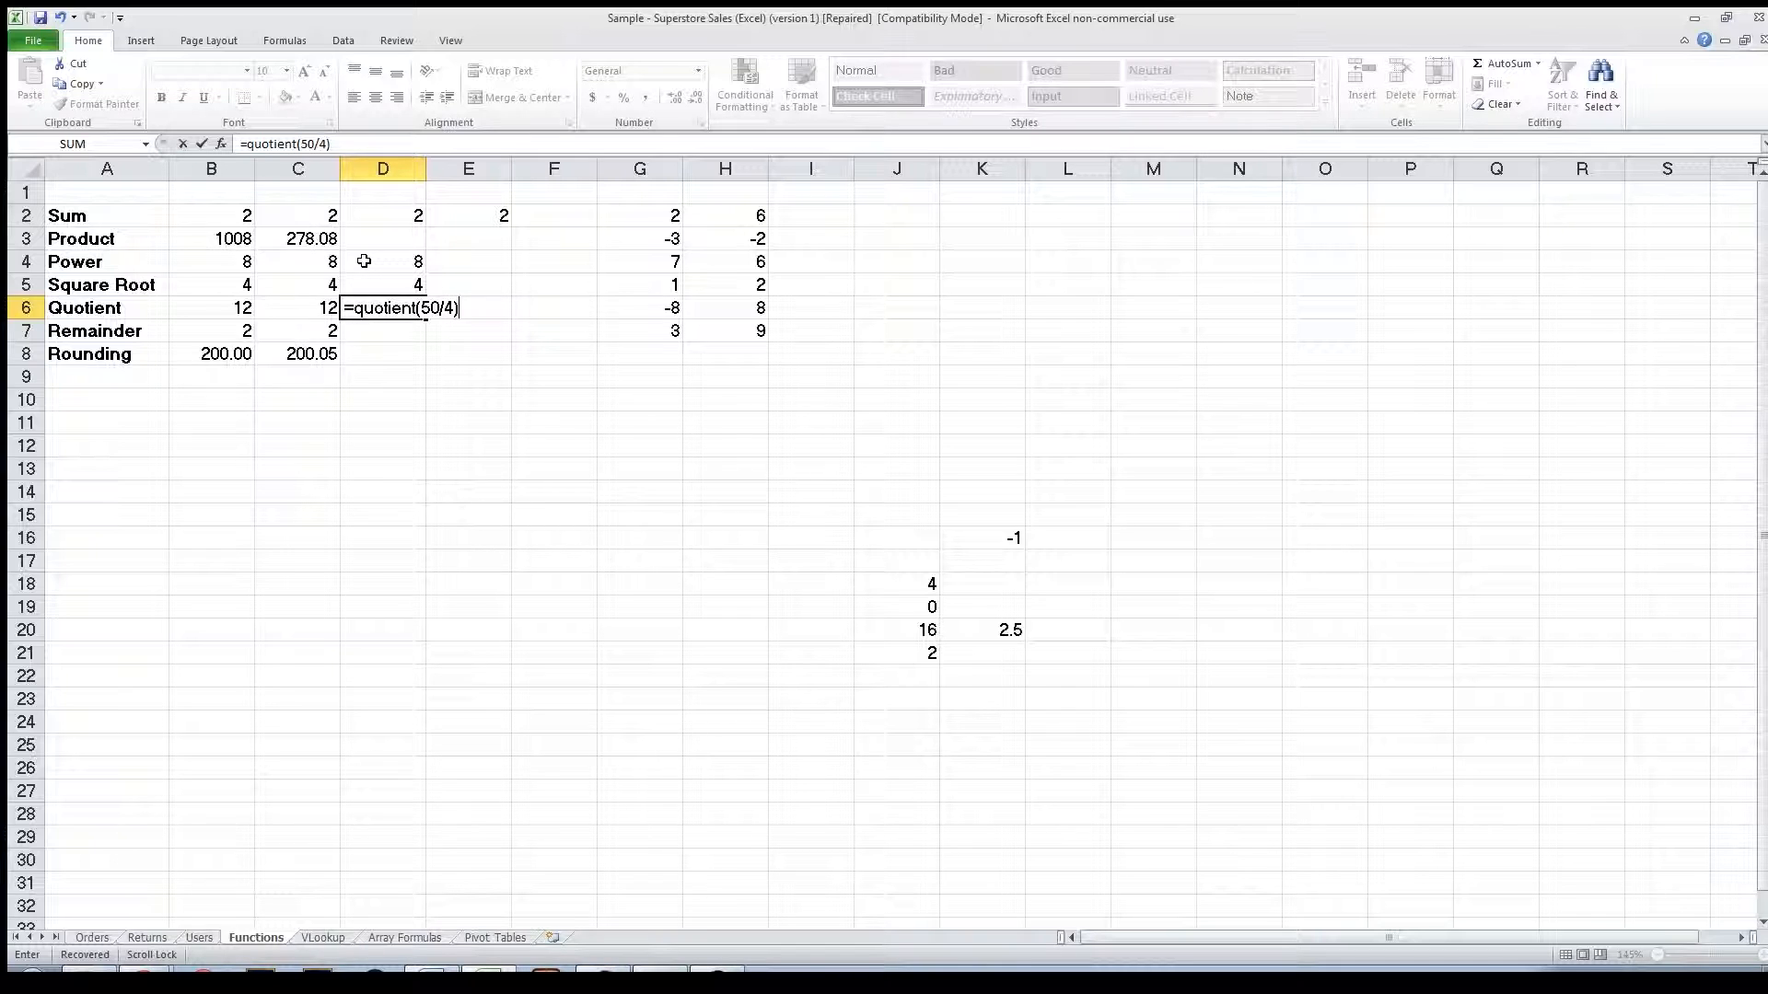
key("Return")
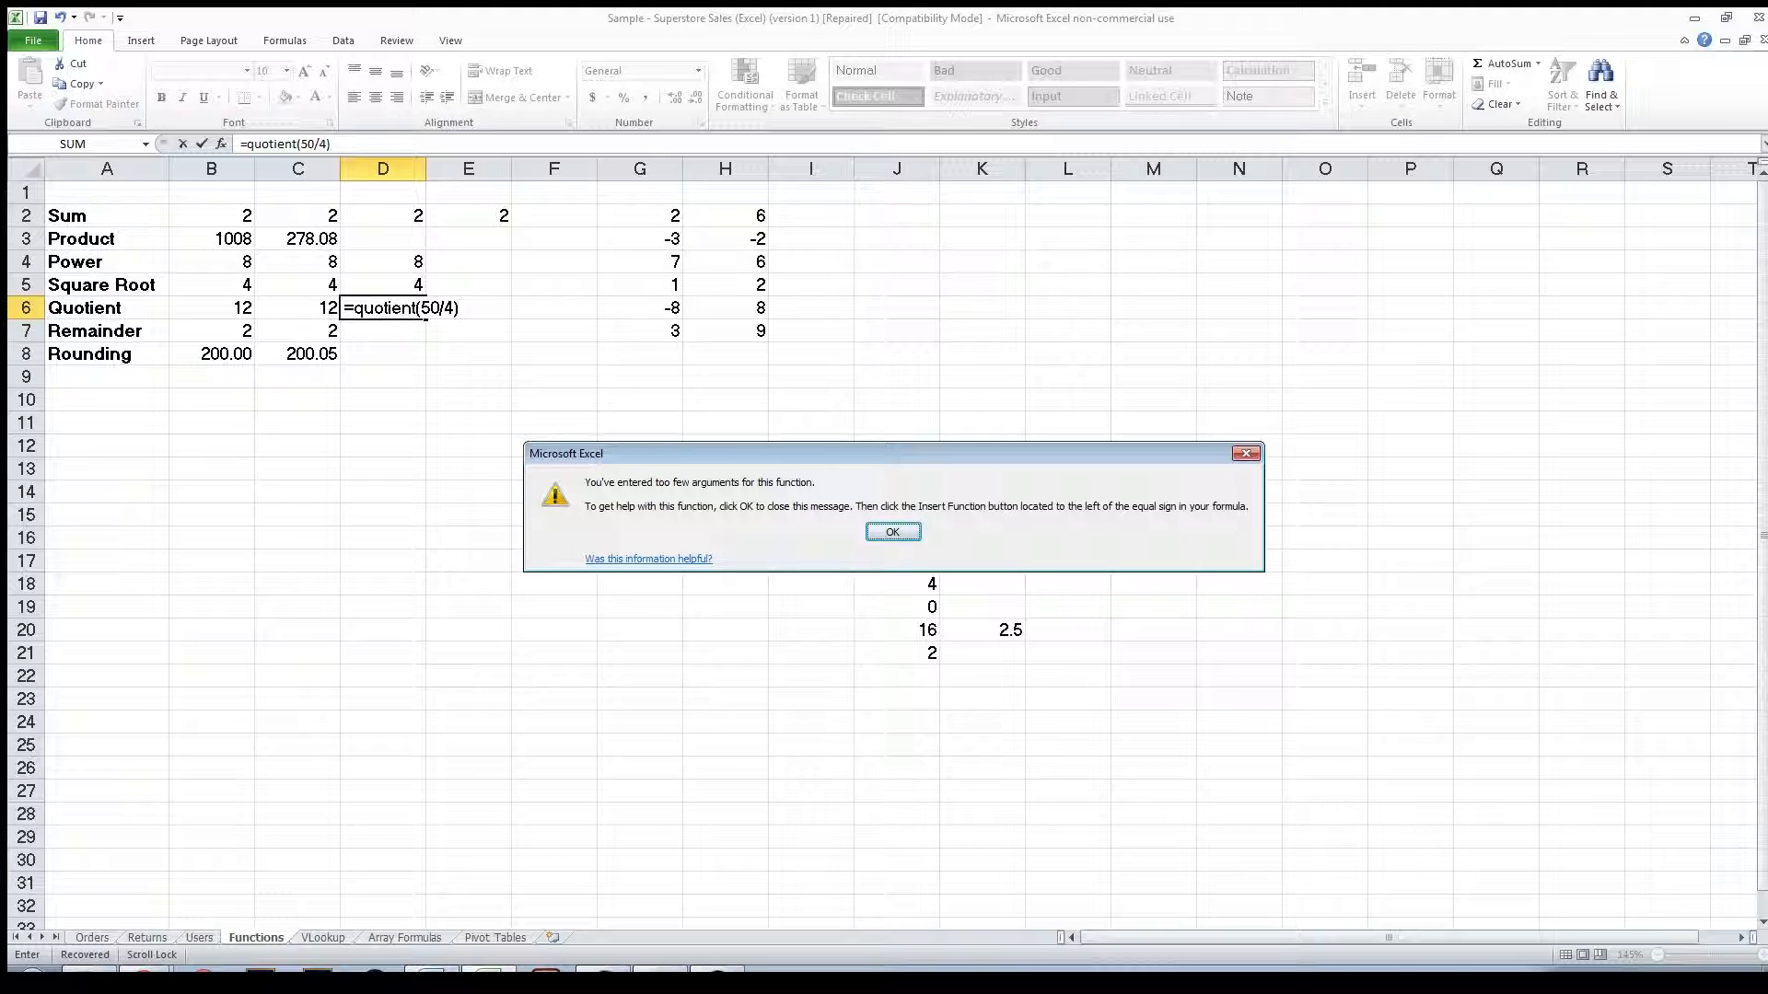
key("Return")
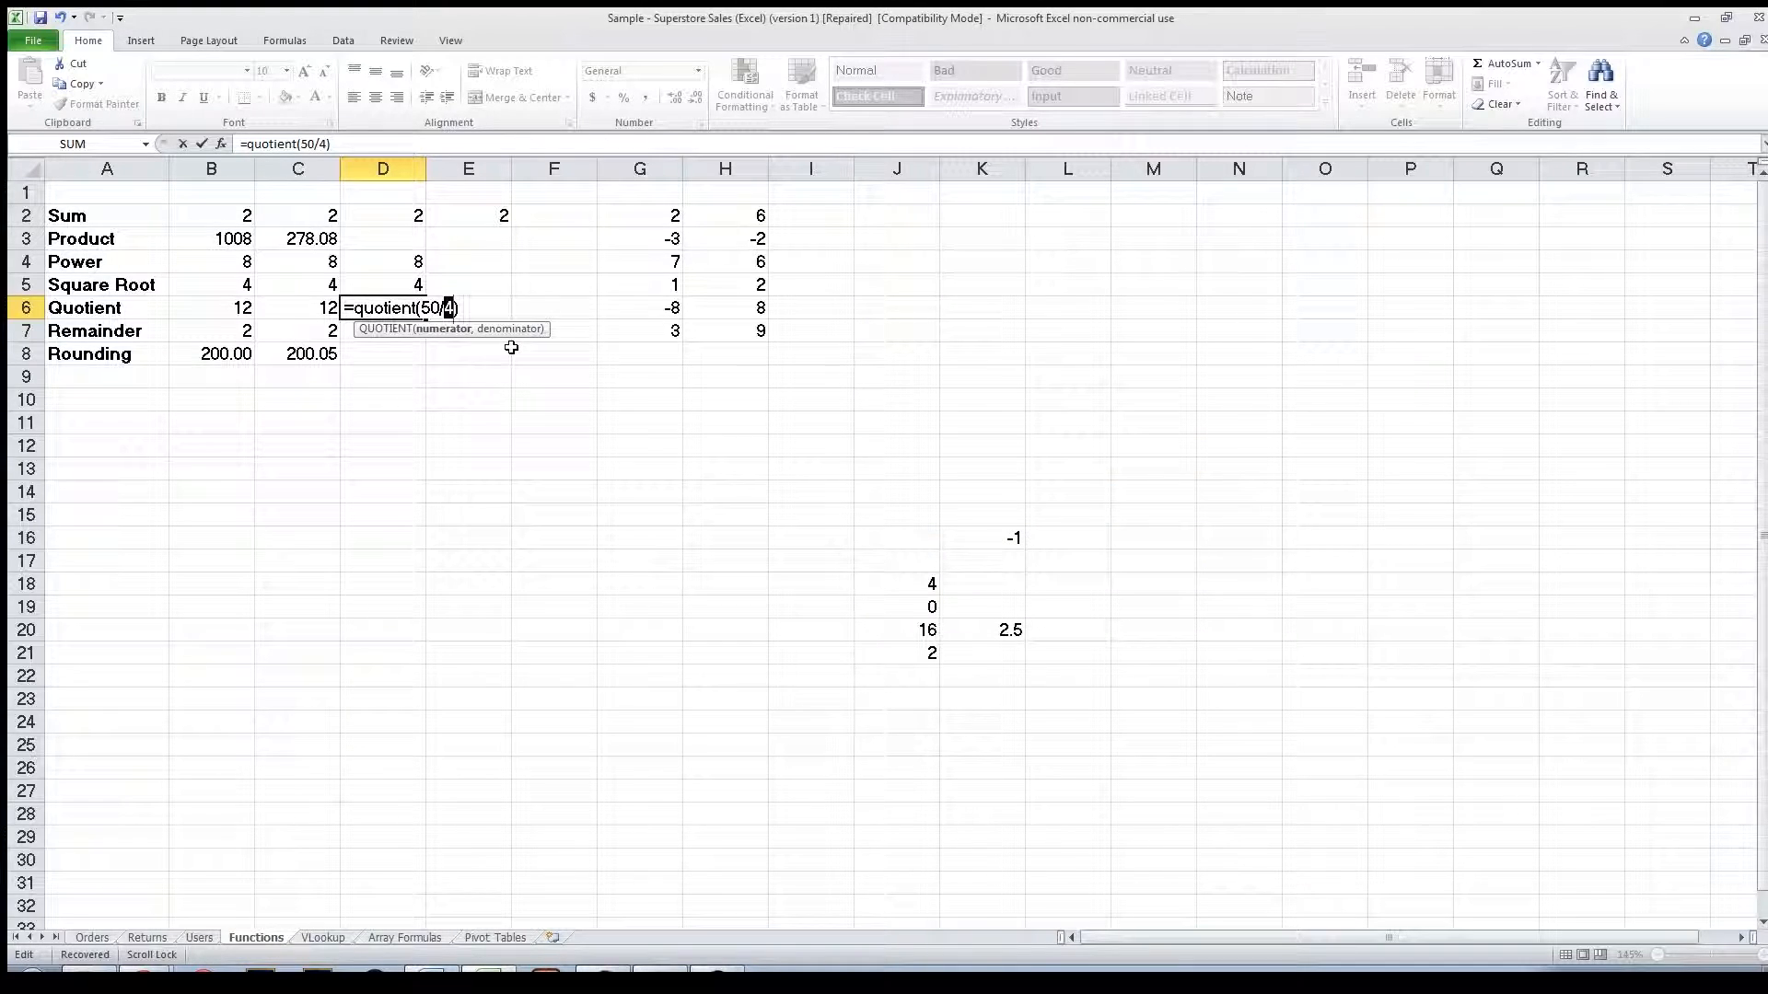
key("BackSpace")
key("BackSpace")
type(",4")
key("Return")
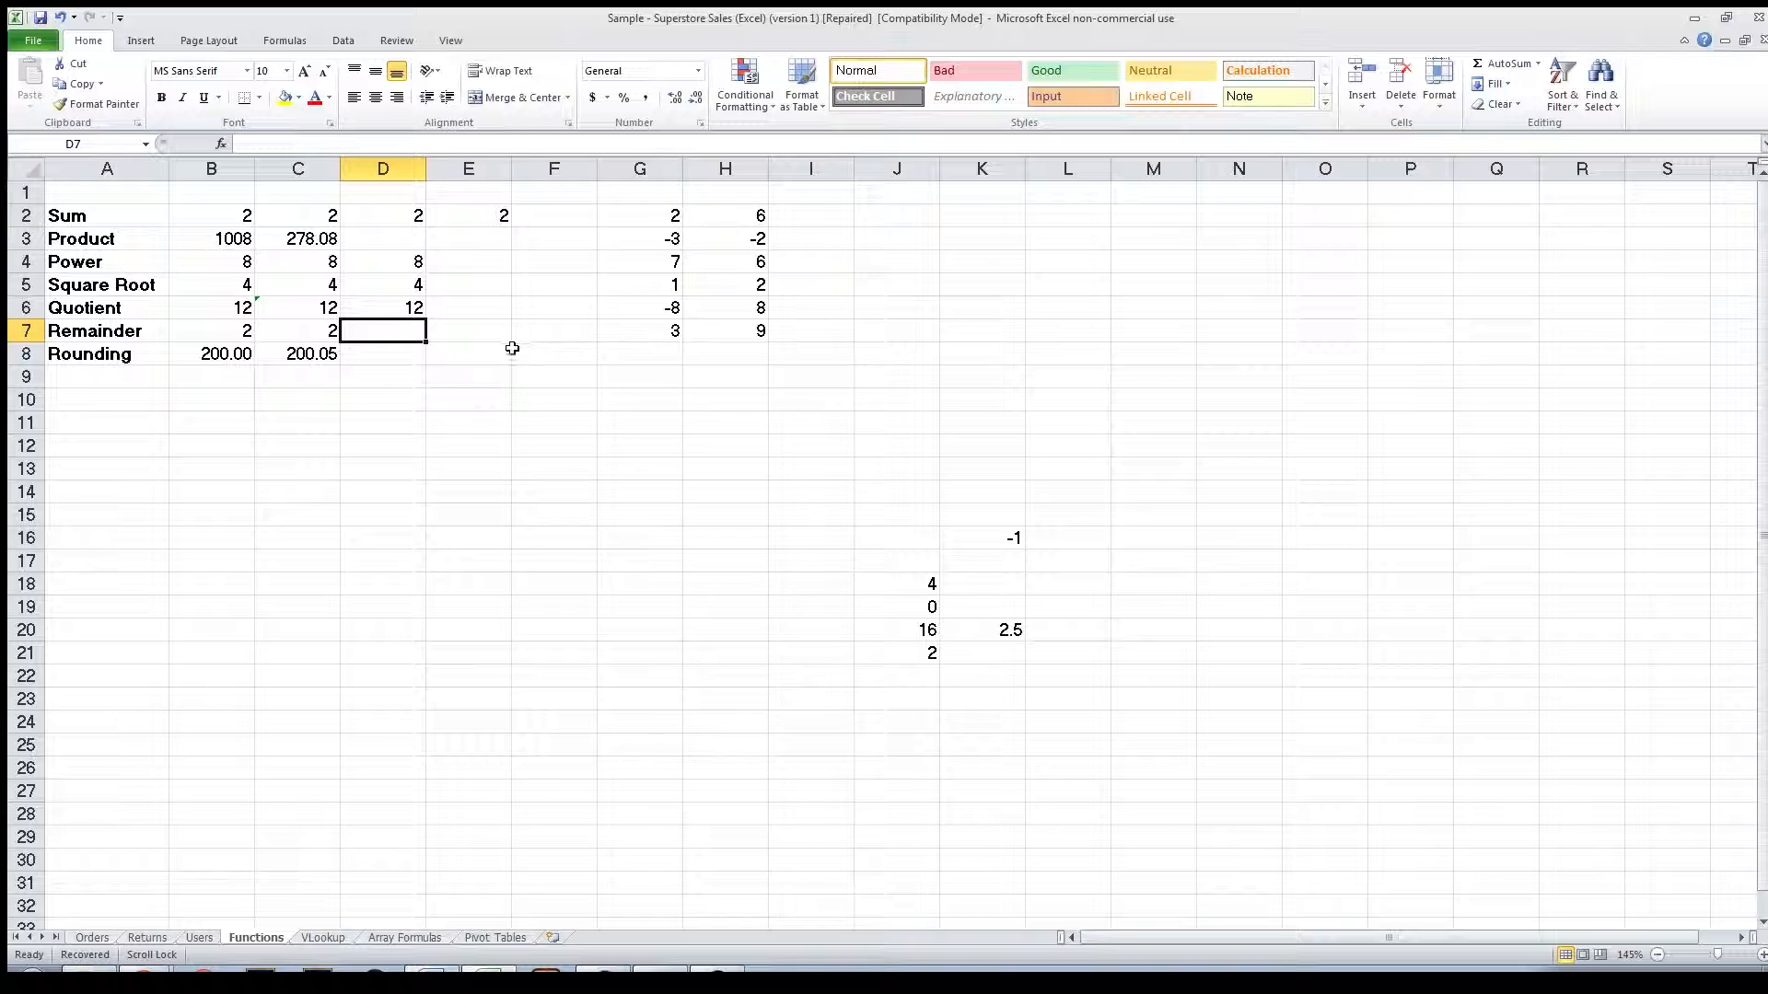
Enter =MOD(50,4) in D7, matching the MOD formula shown in B7.
left_click(237, 330)
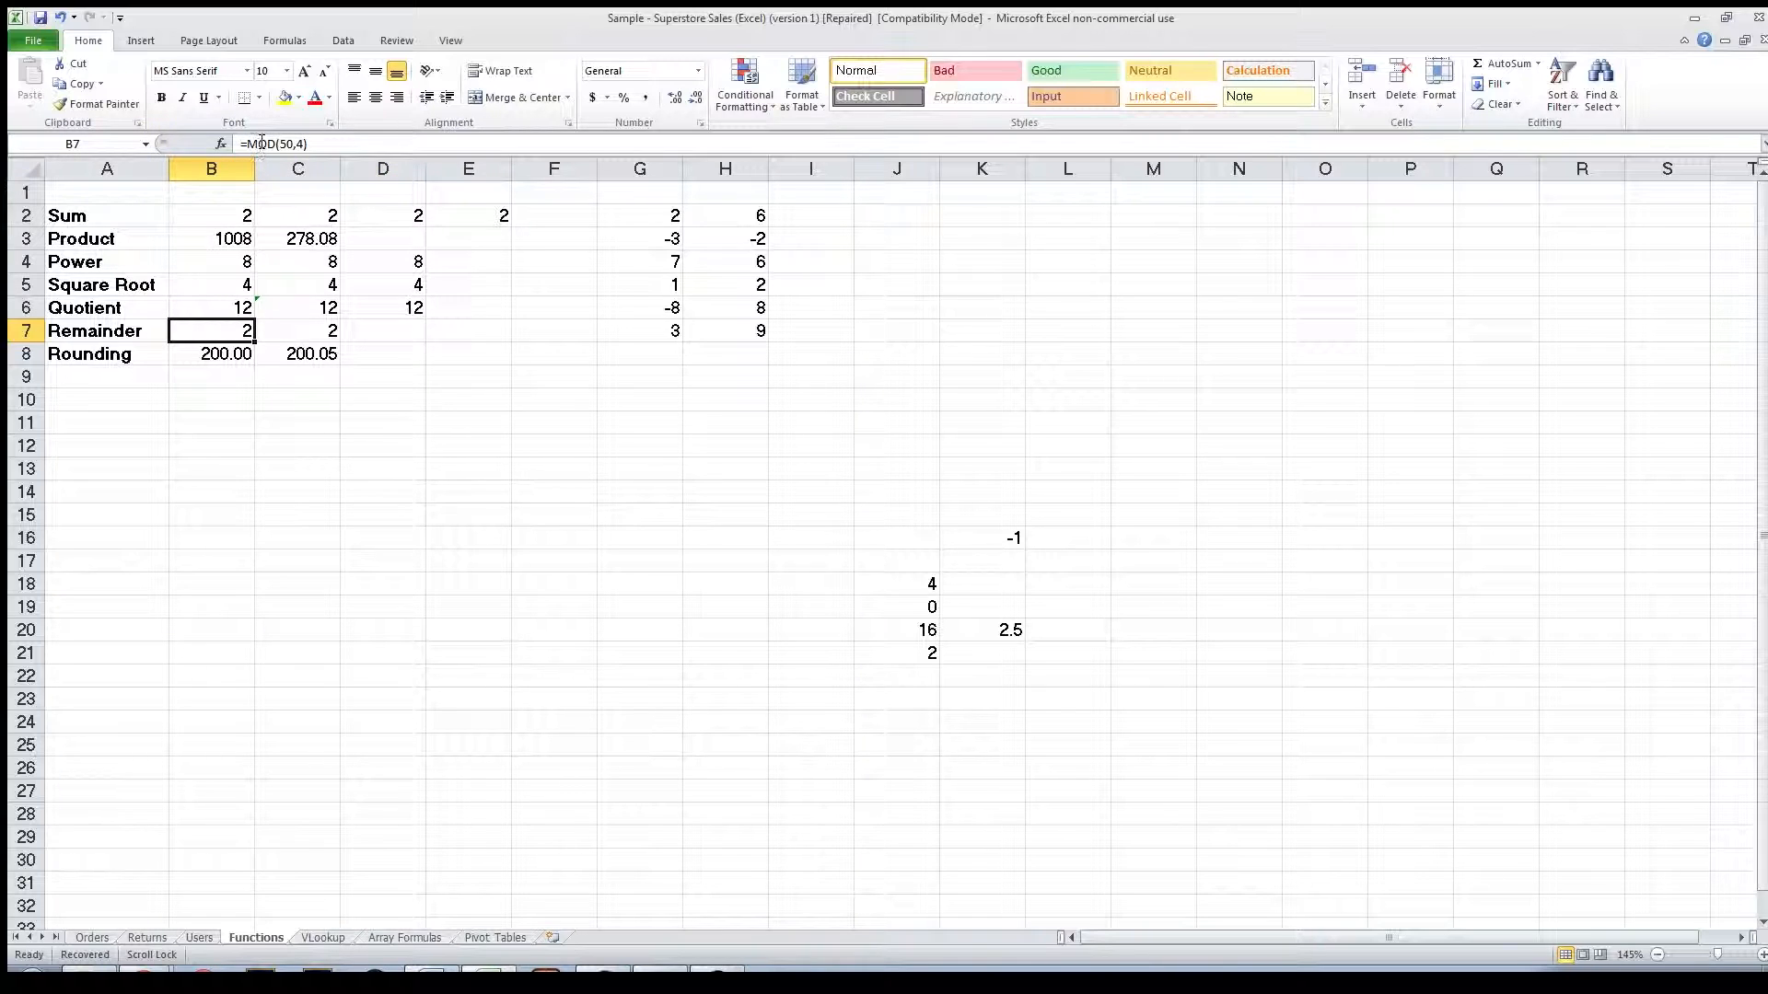
left_click(404, 337)
type("=mod")
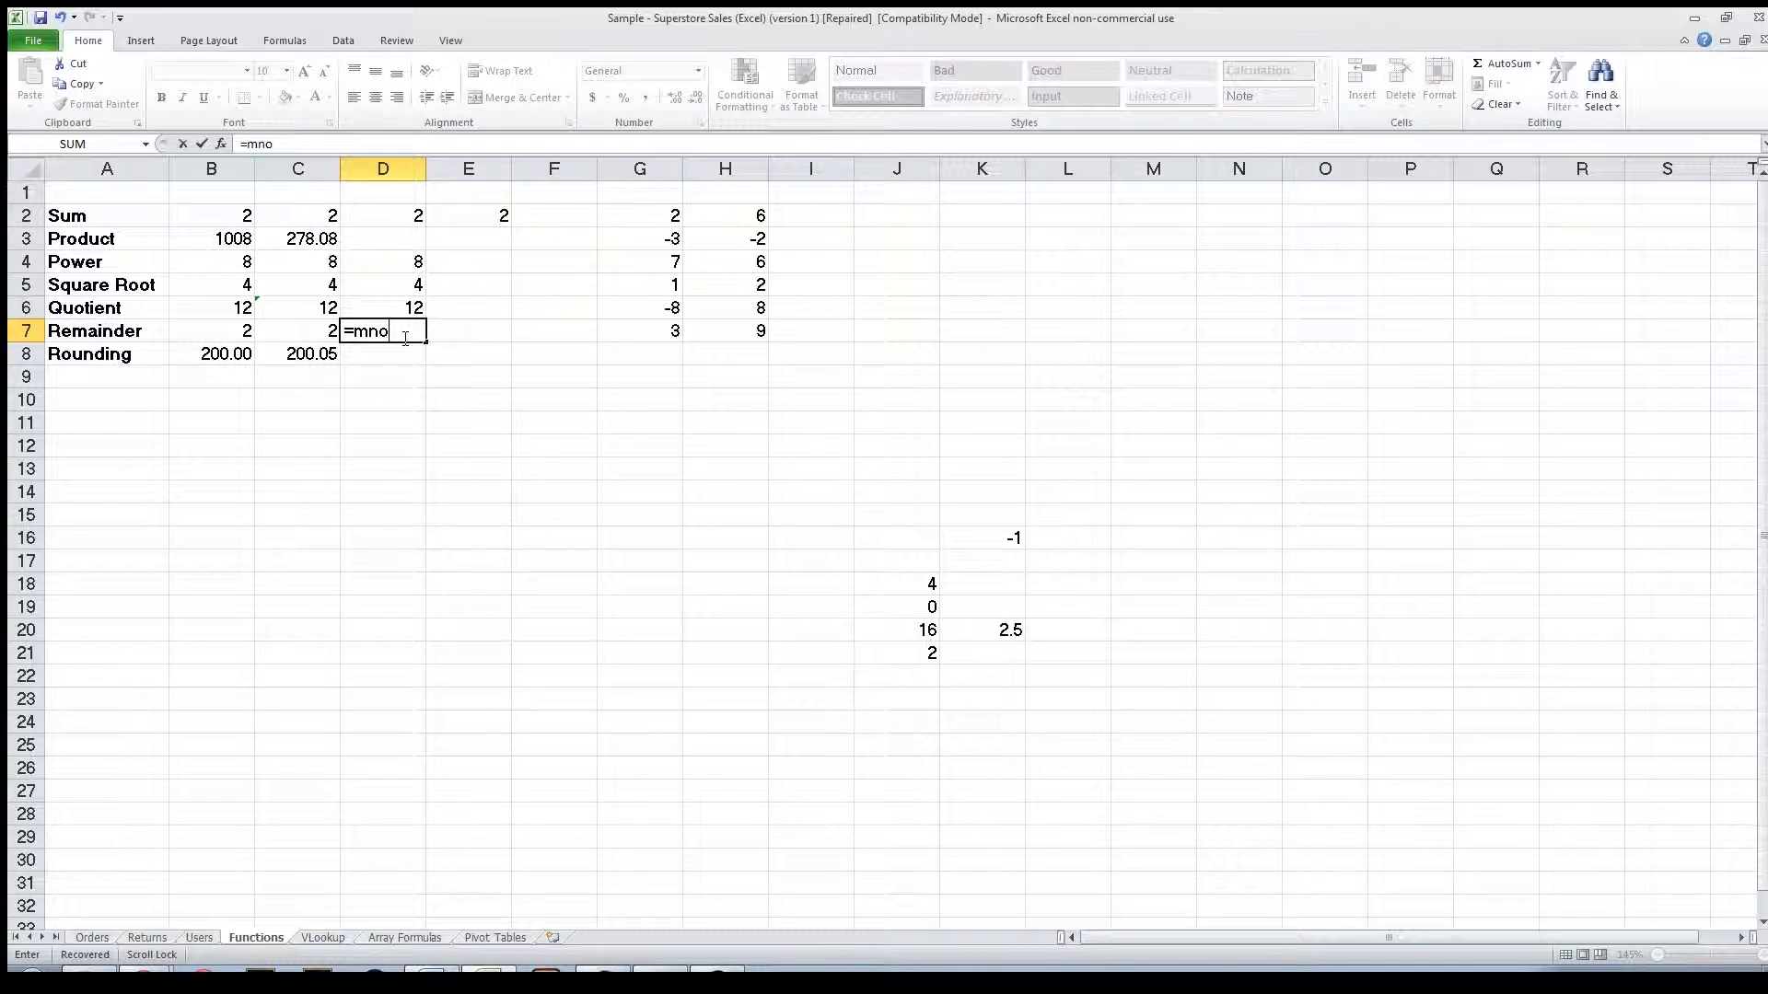
type("(")
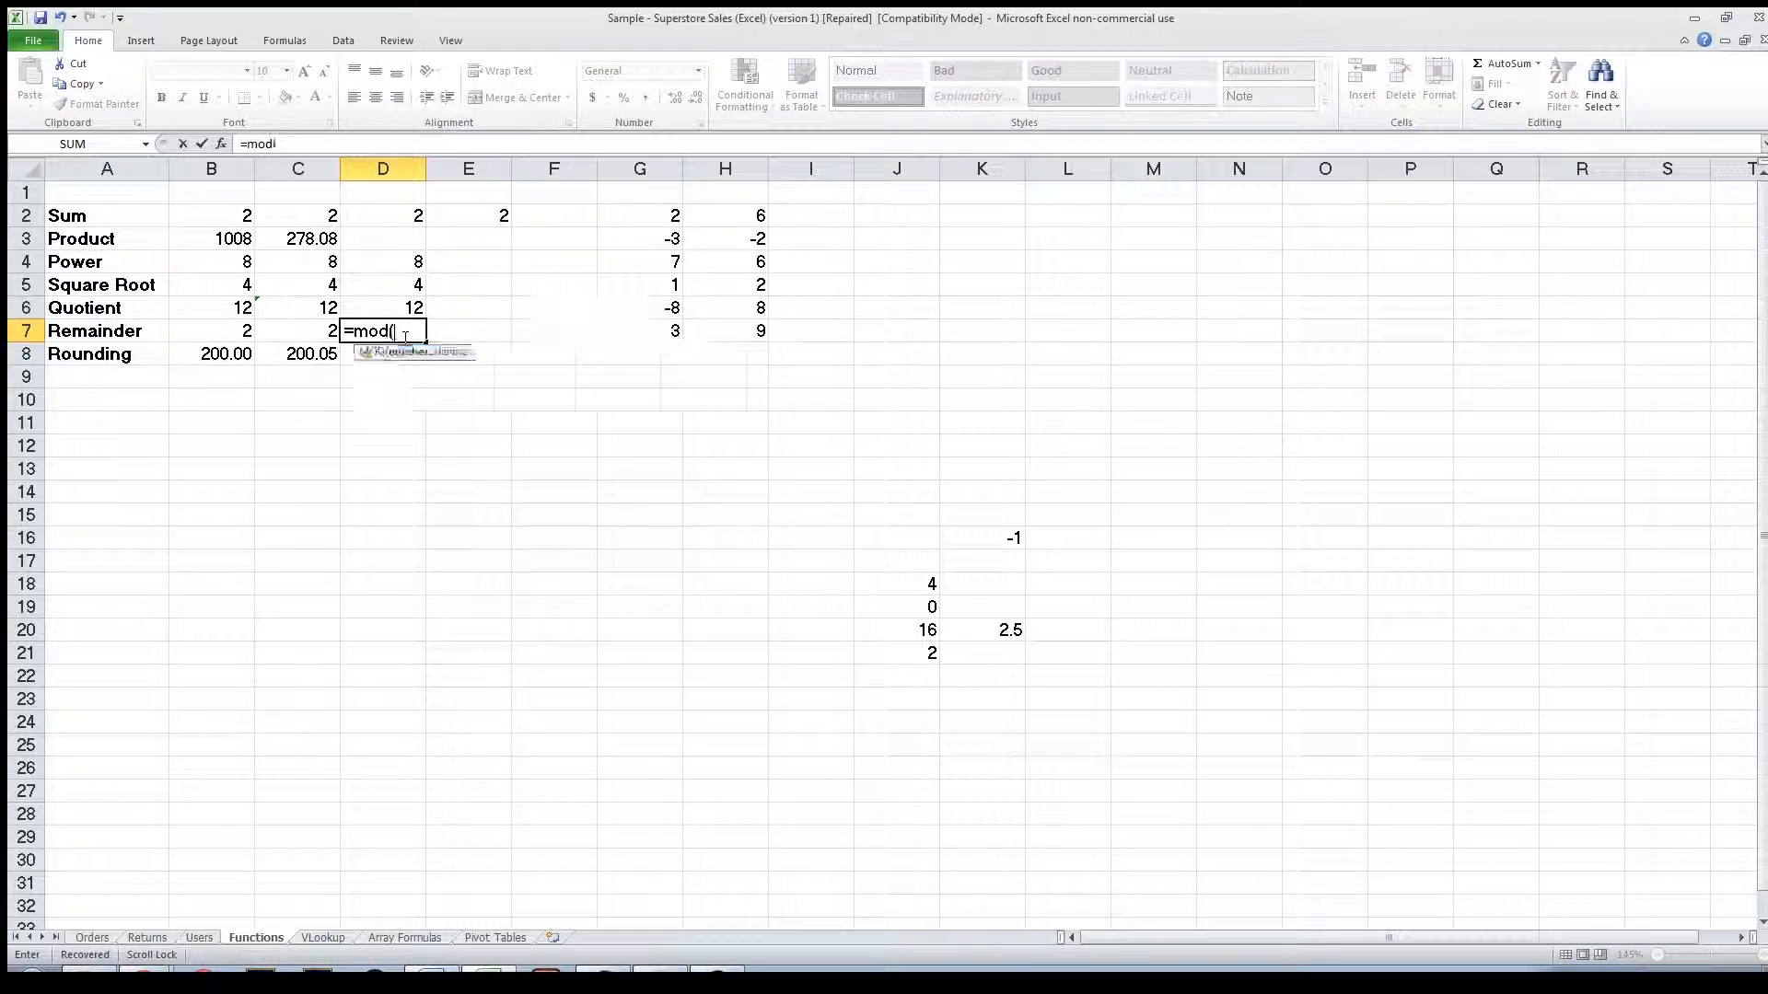
type("50")
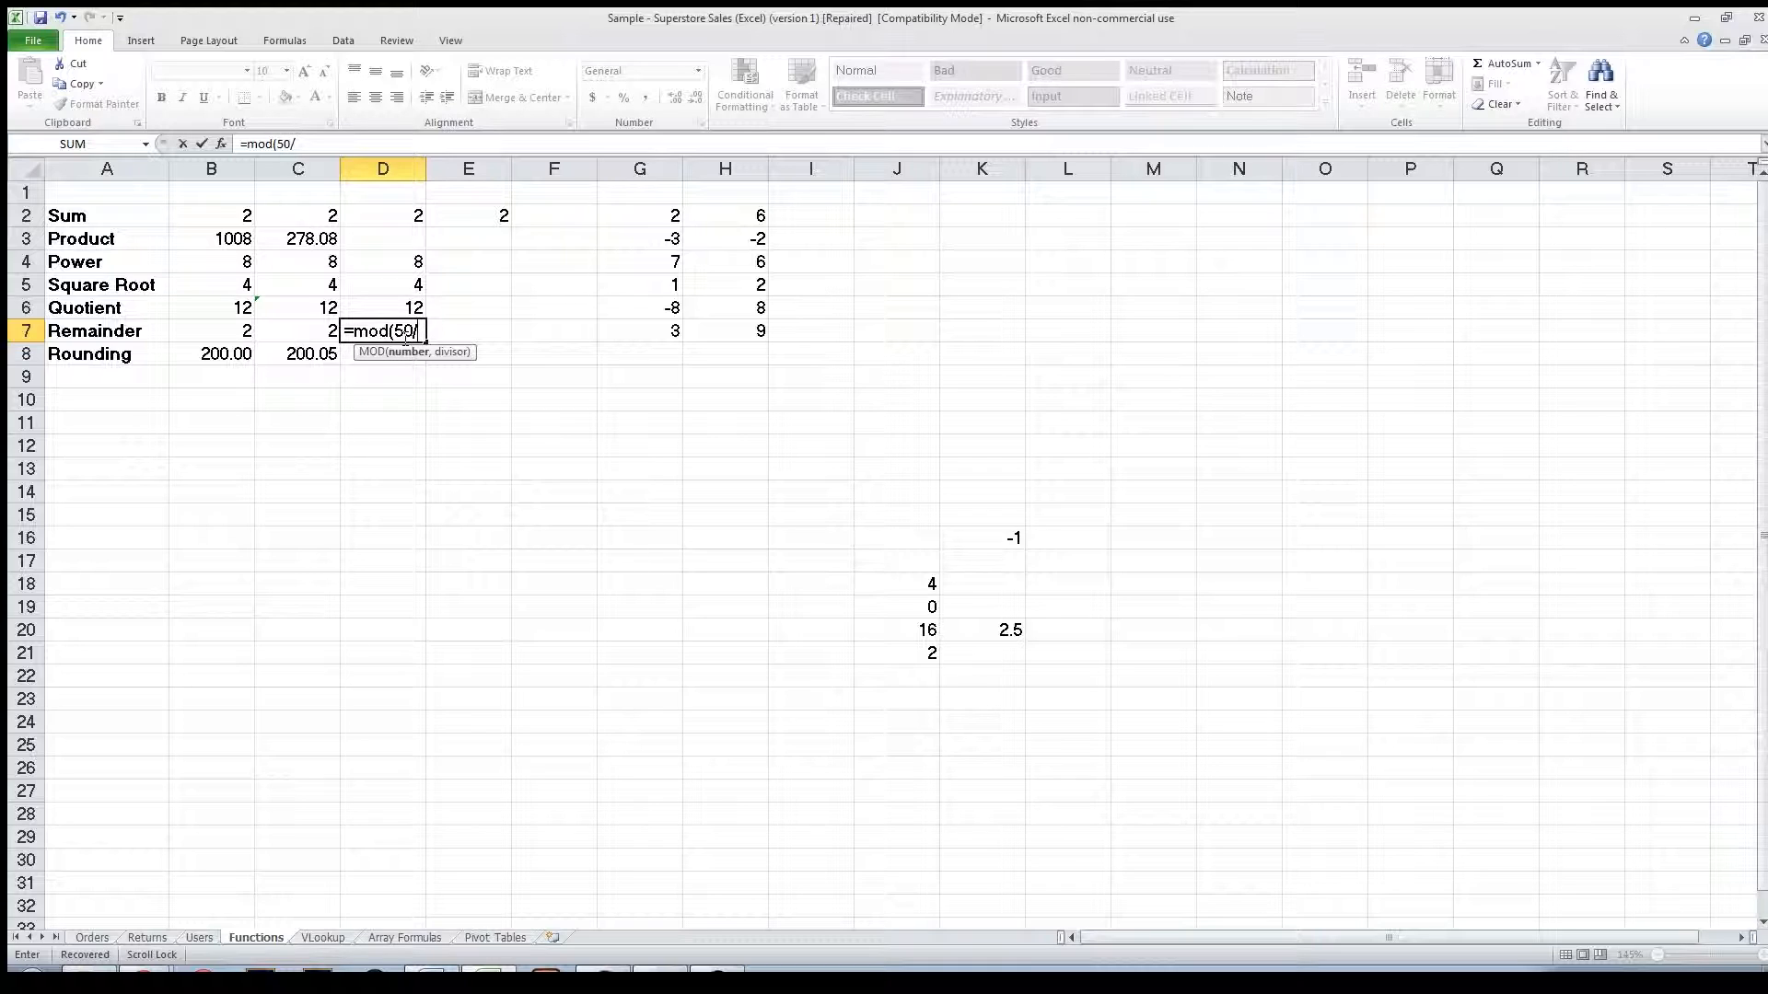
type(",4)")
key("Return")
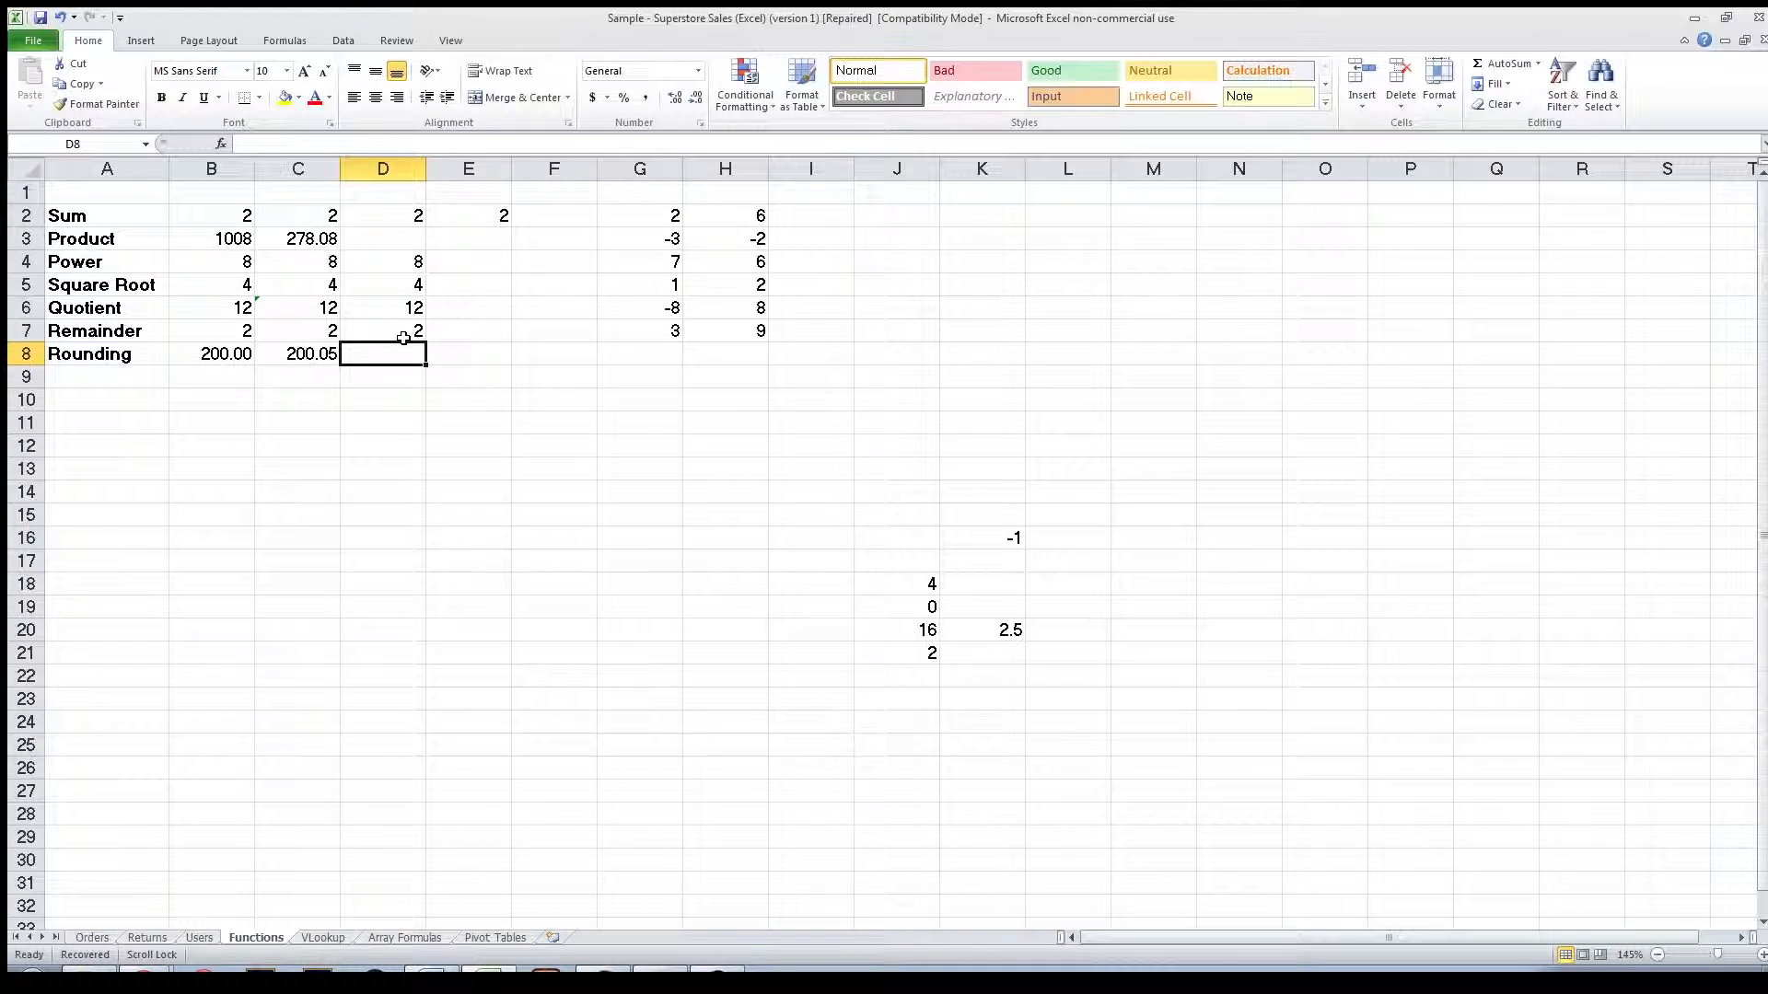
Review the MOD formula in D7 and the MROUND formula's arguments in B8.
left_click(403, 338)
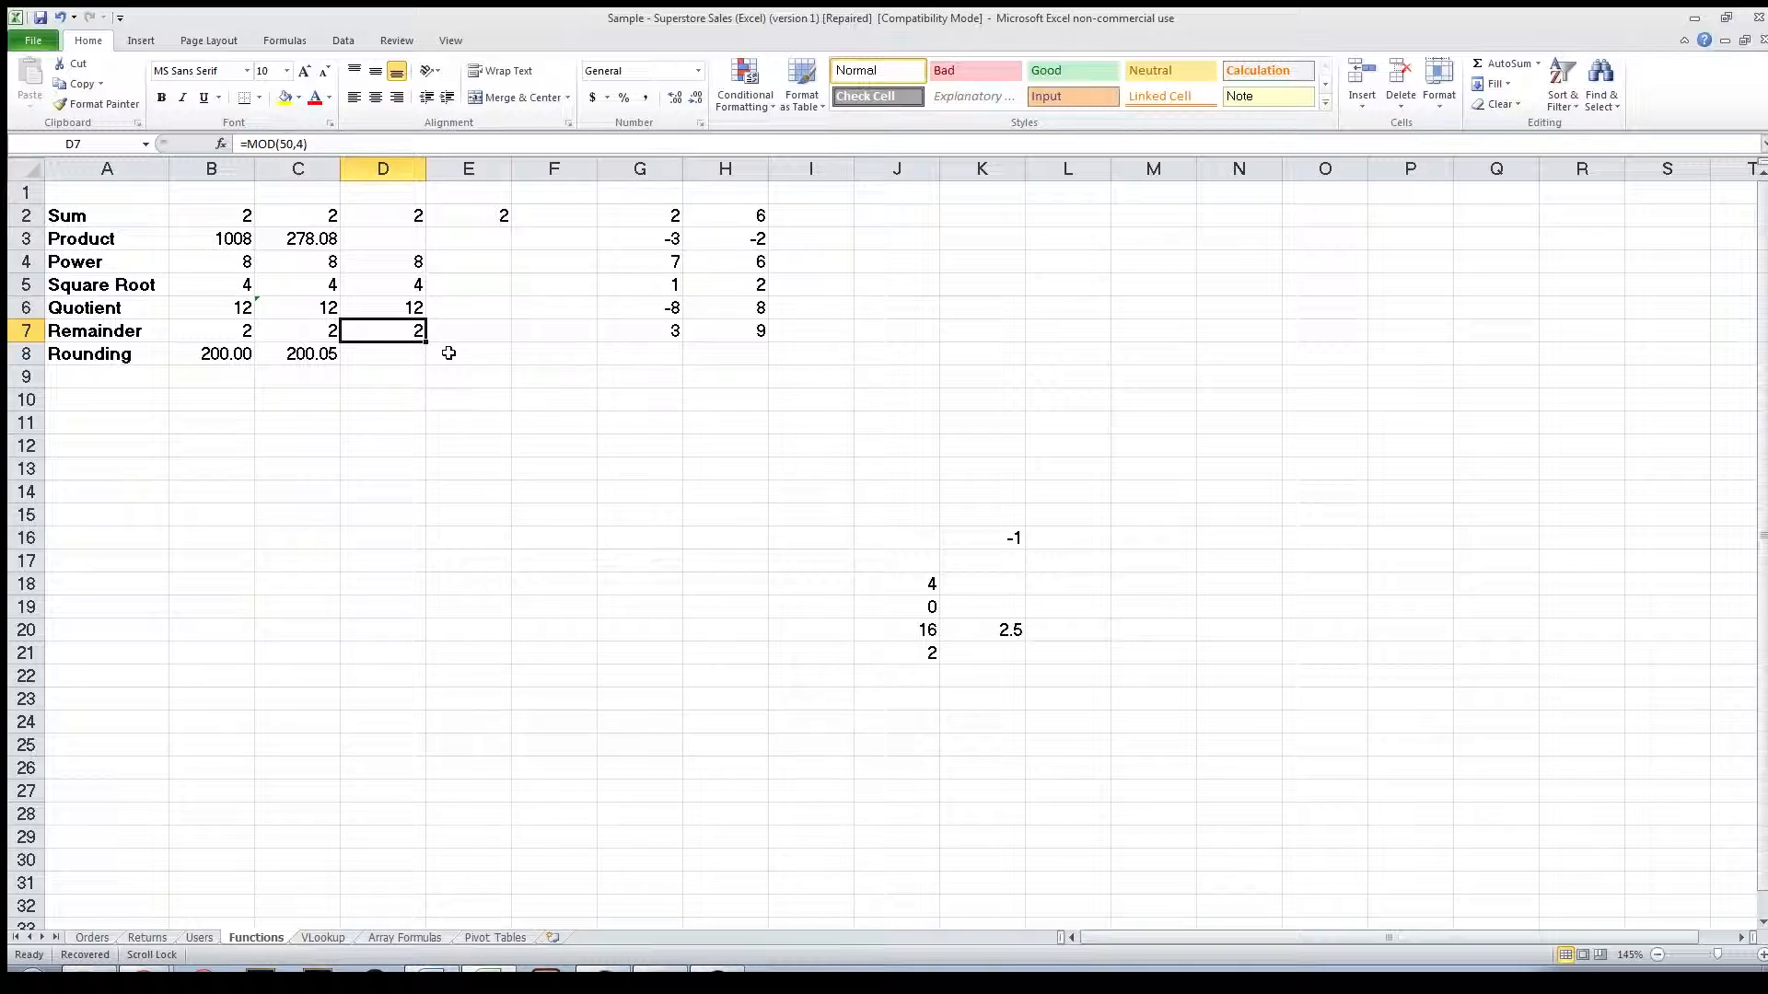
left_click(211, 357)
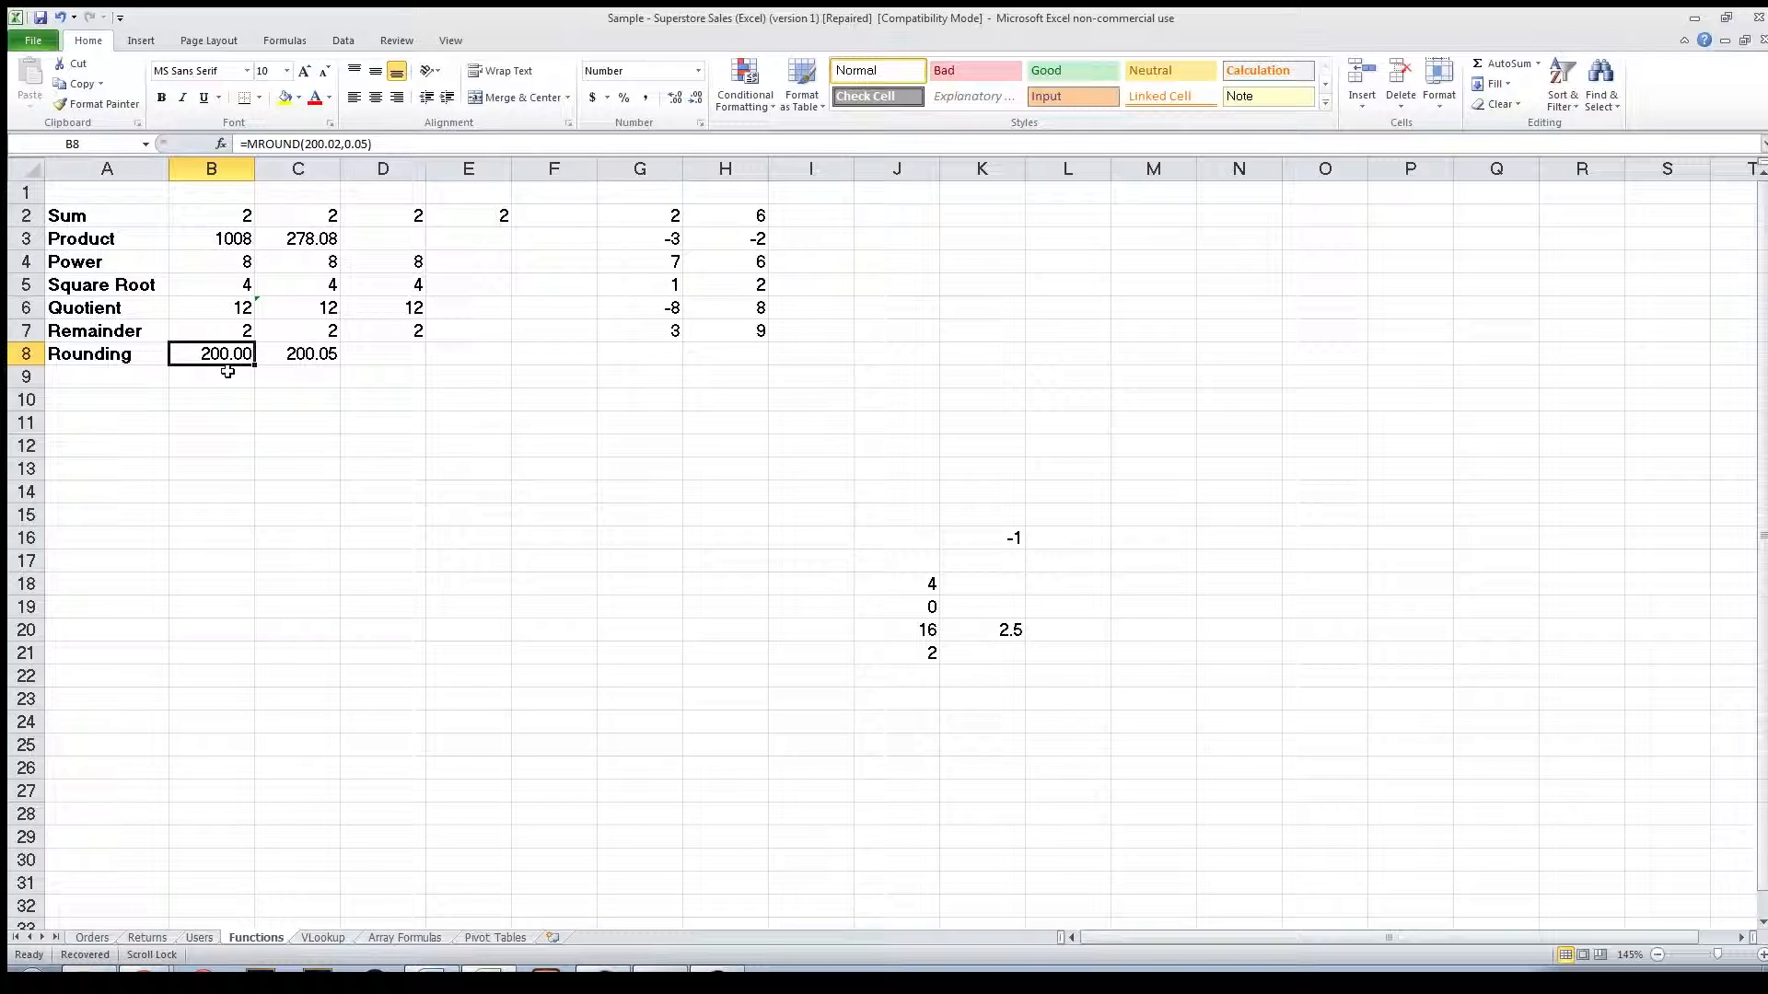
left_click_drag(312, 145, 341, 145)
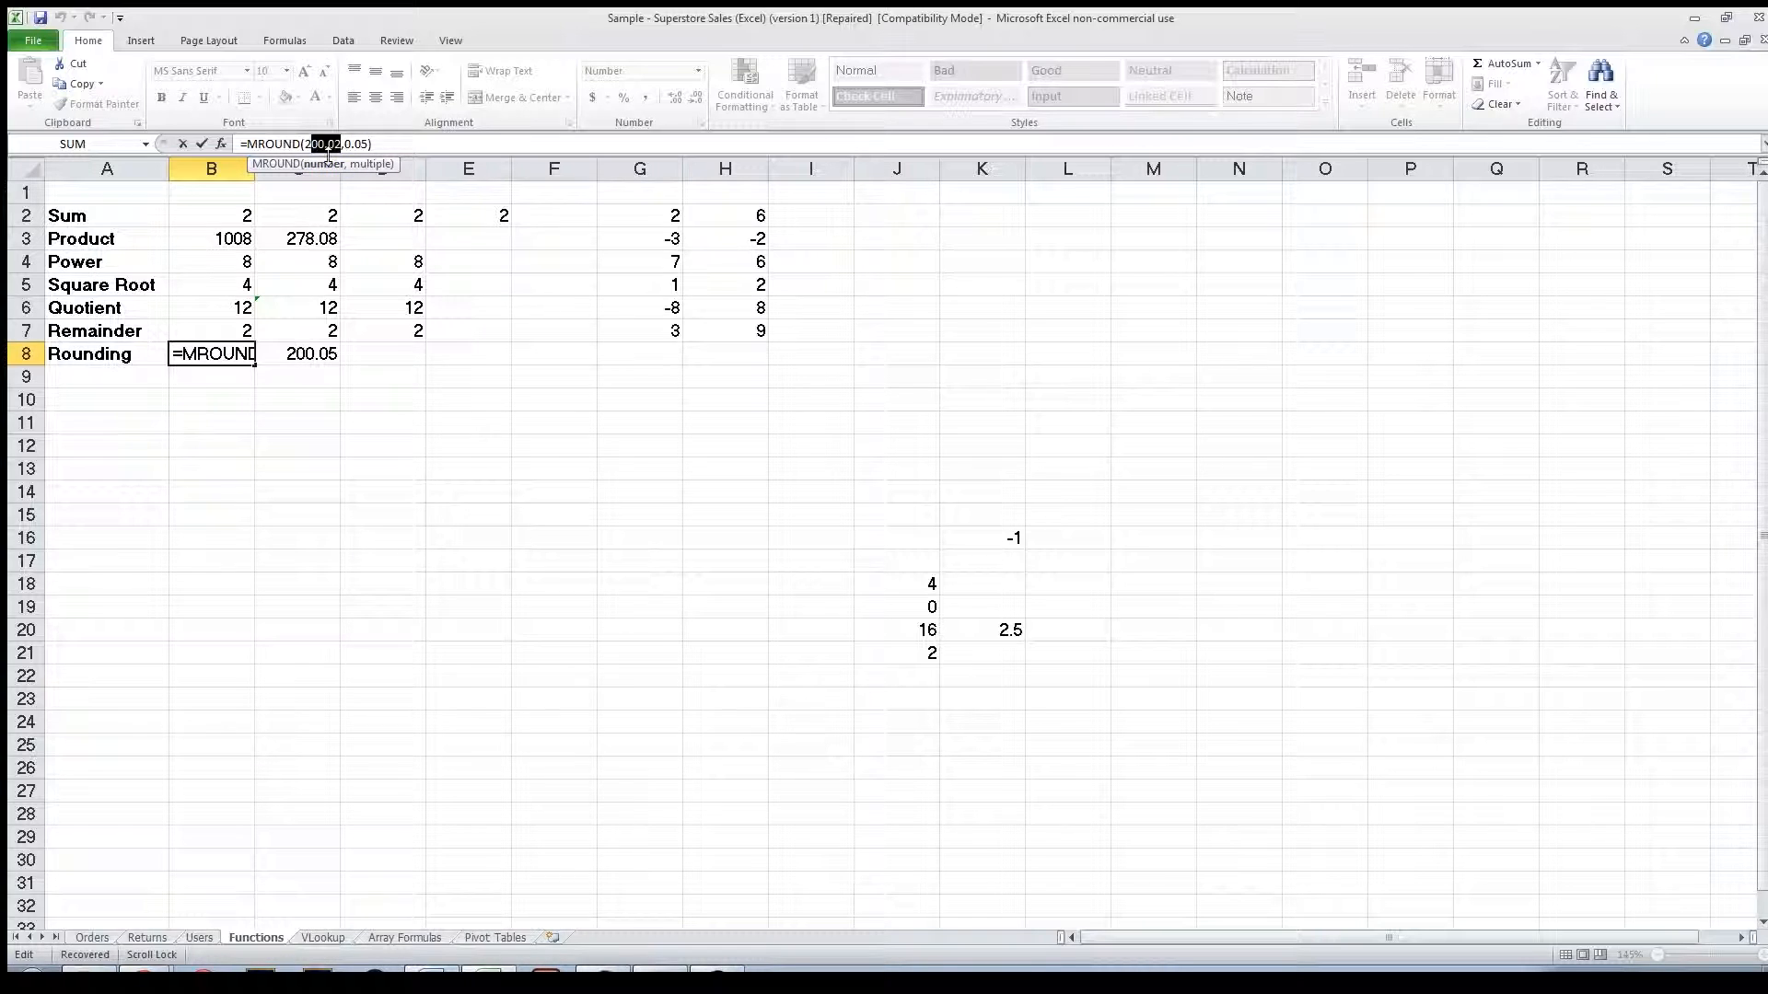
left_click(414, 358)
type("=")
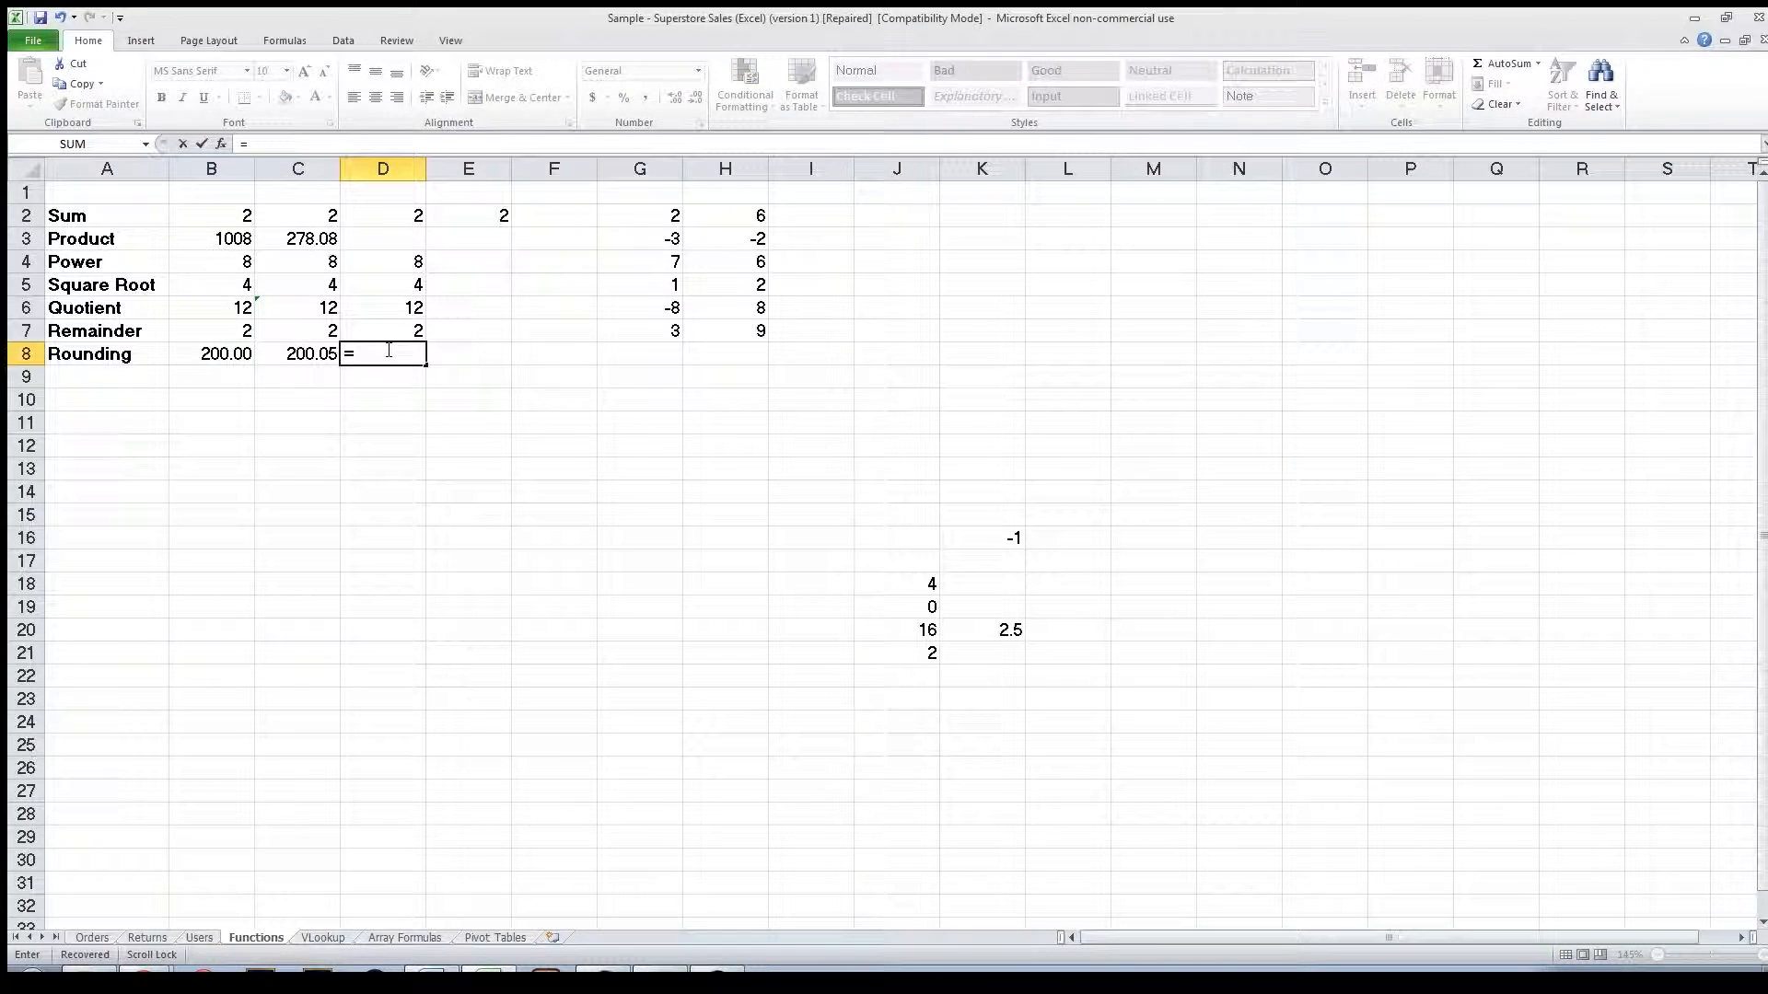
key("Escape")
left_click(237, 360)
left_click(375, 356)
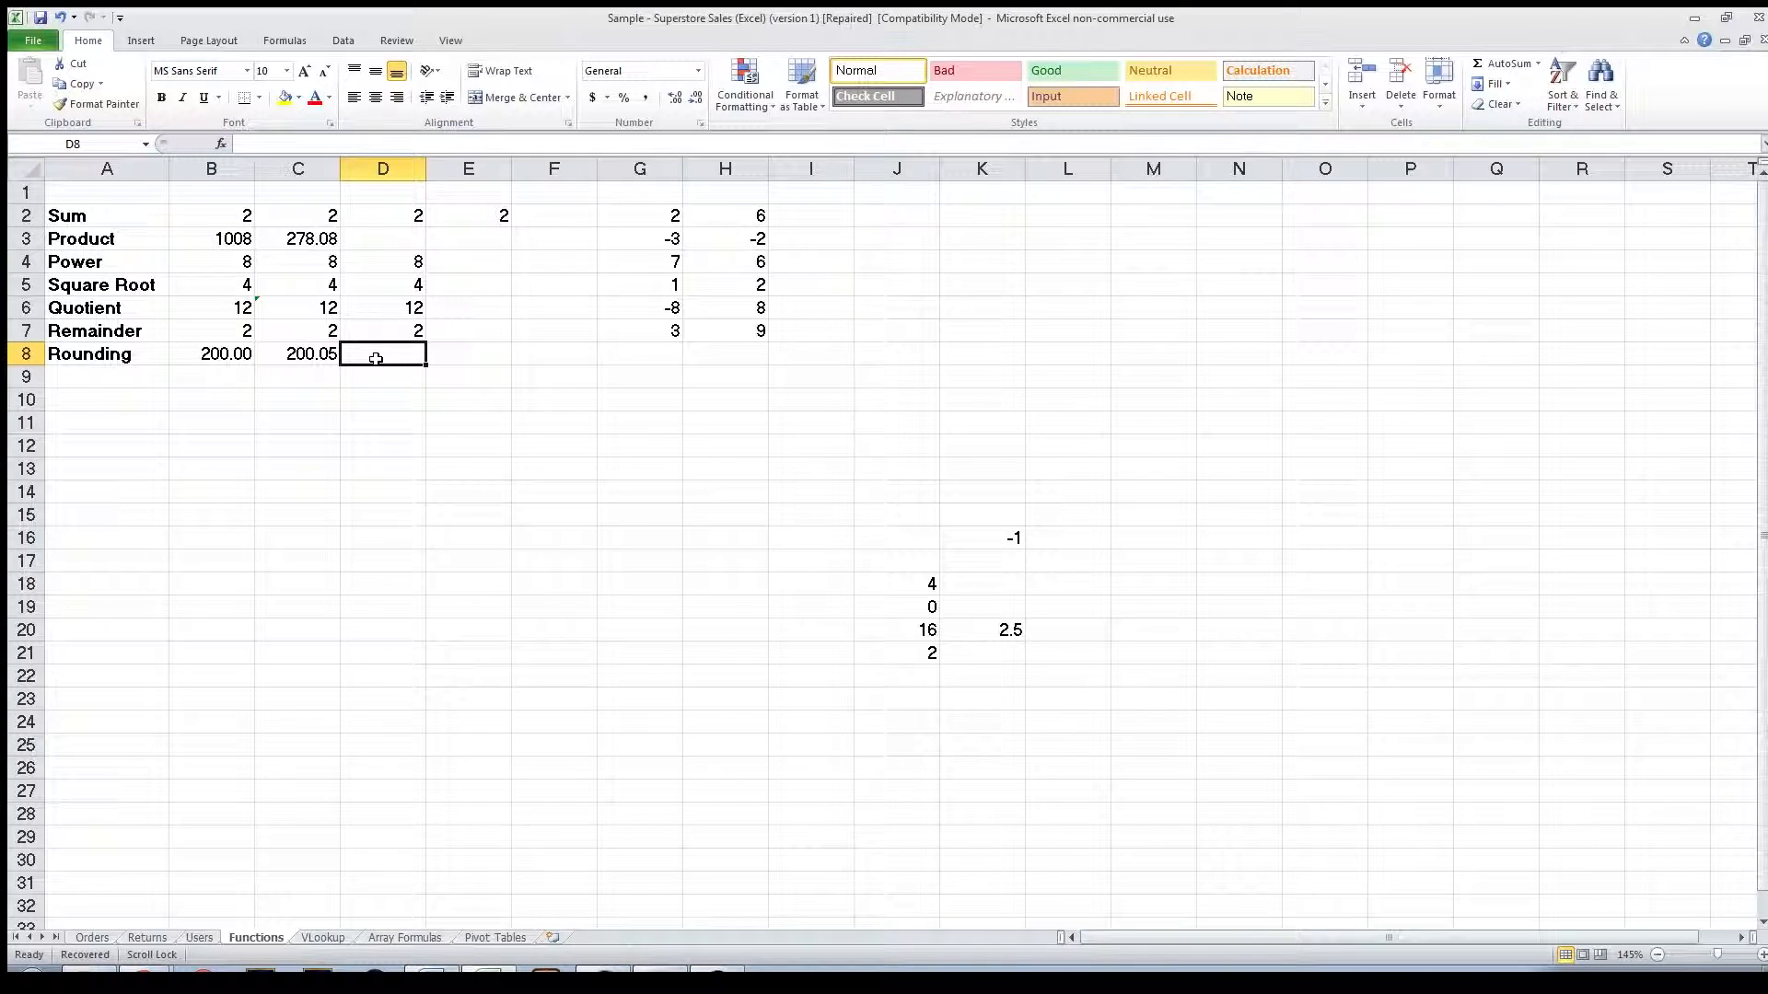
Enter =MROUND(200.02,0.05) in D8.
type("=mro")
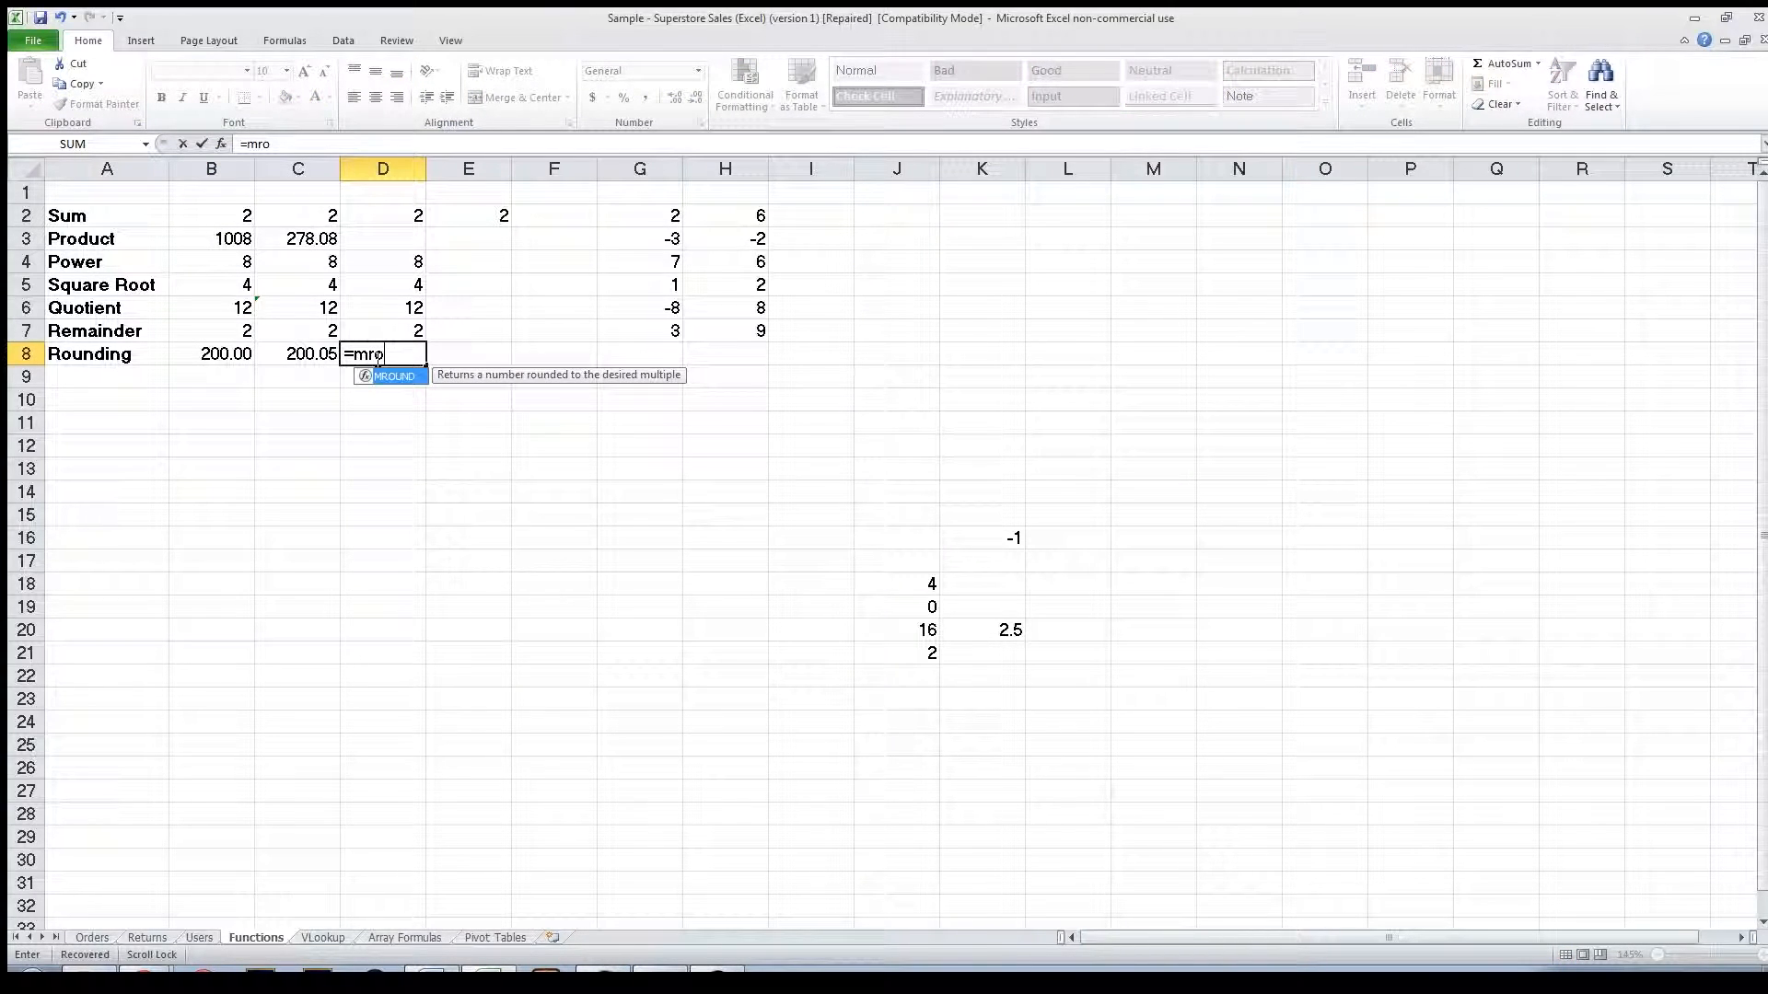
type("und(")
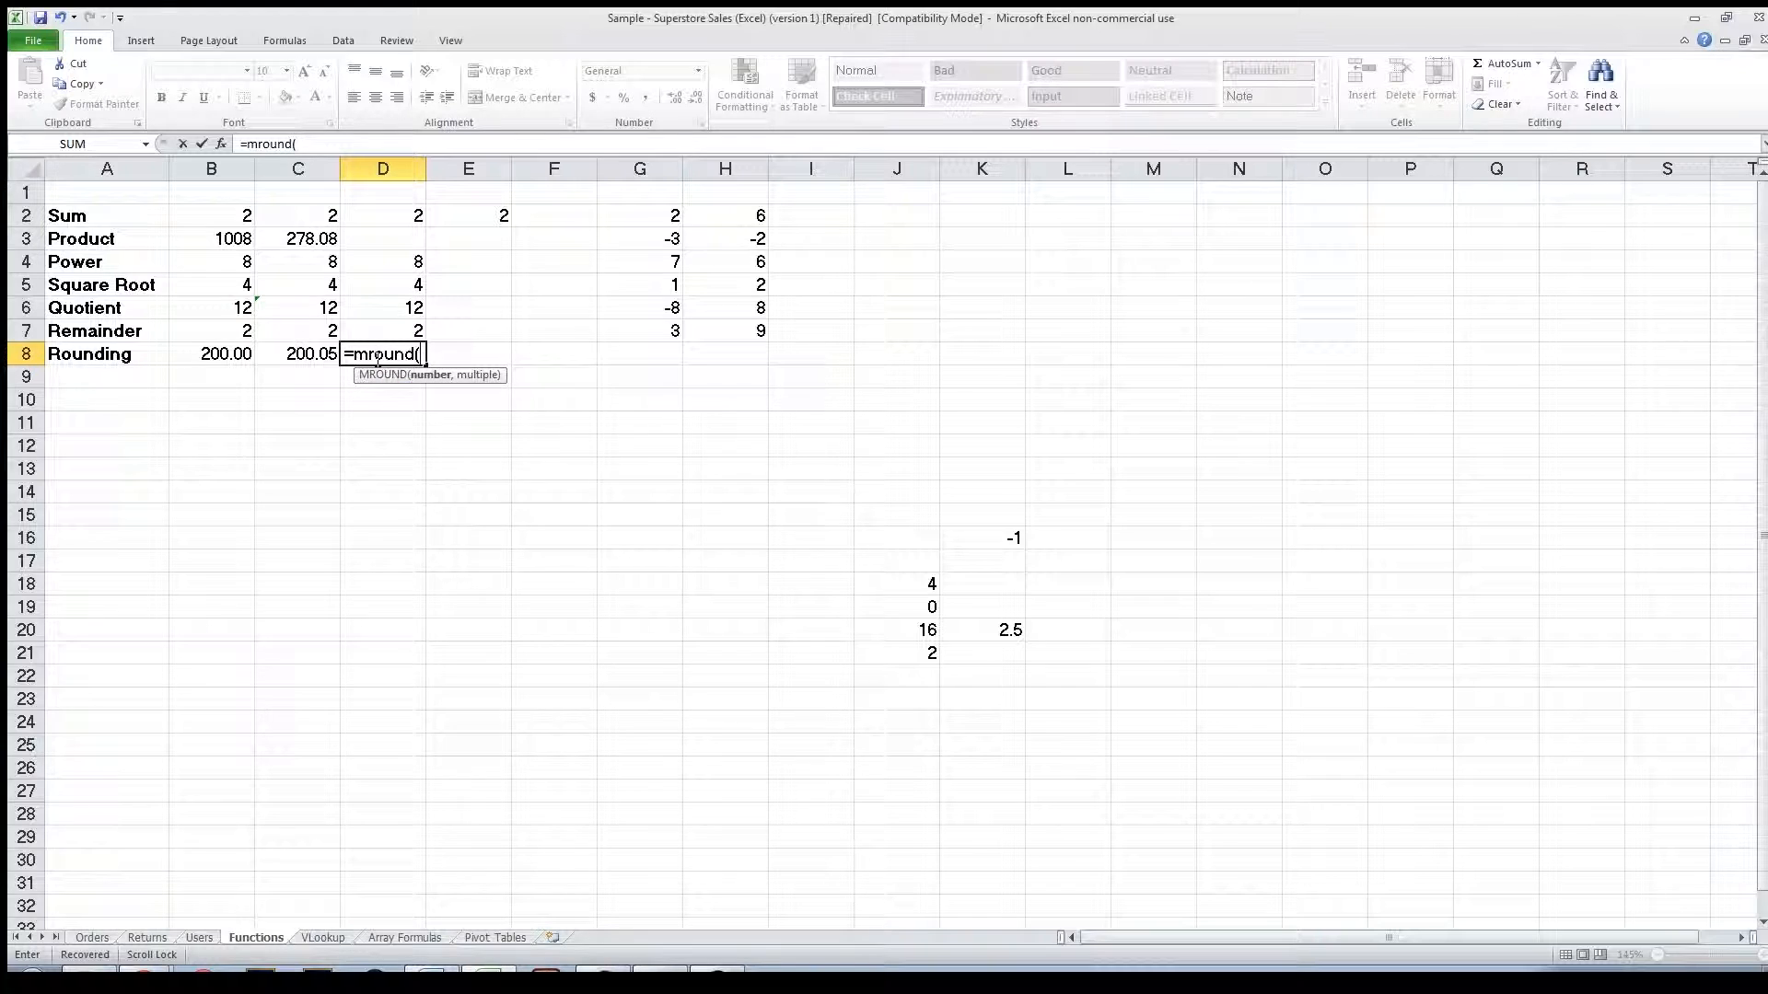
type("200.02,0.05")
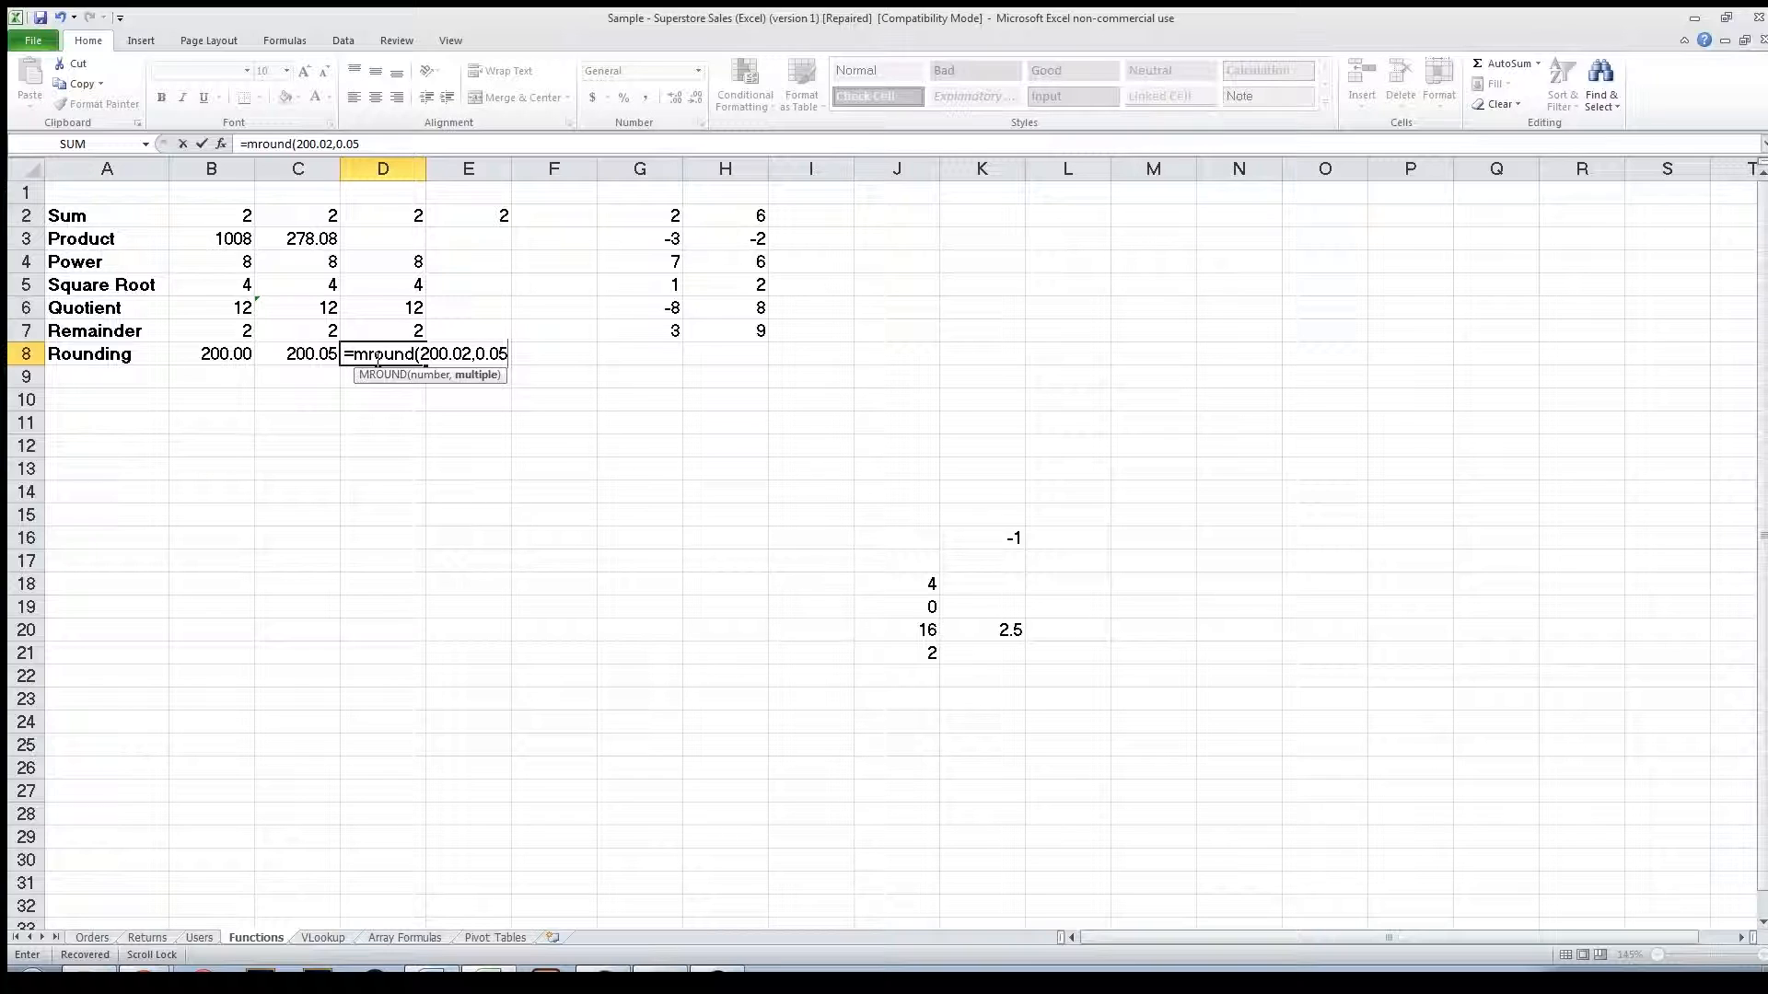
type(")")
key("Return")
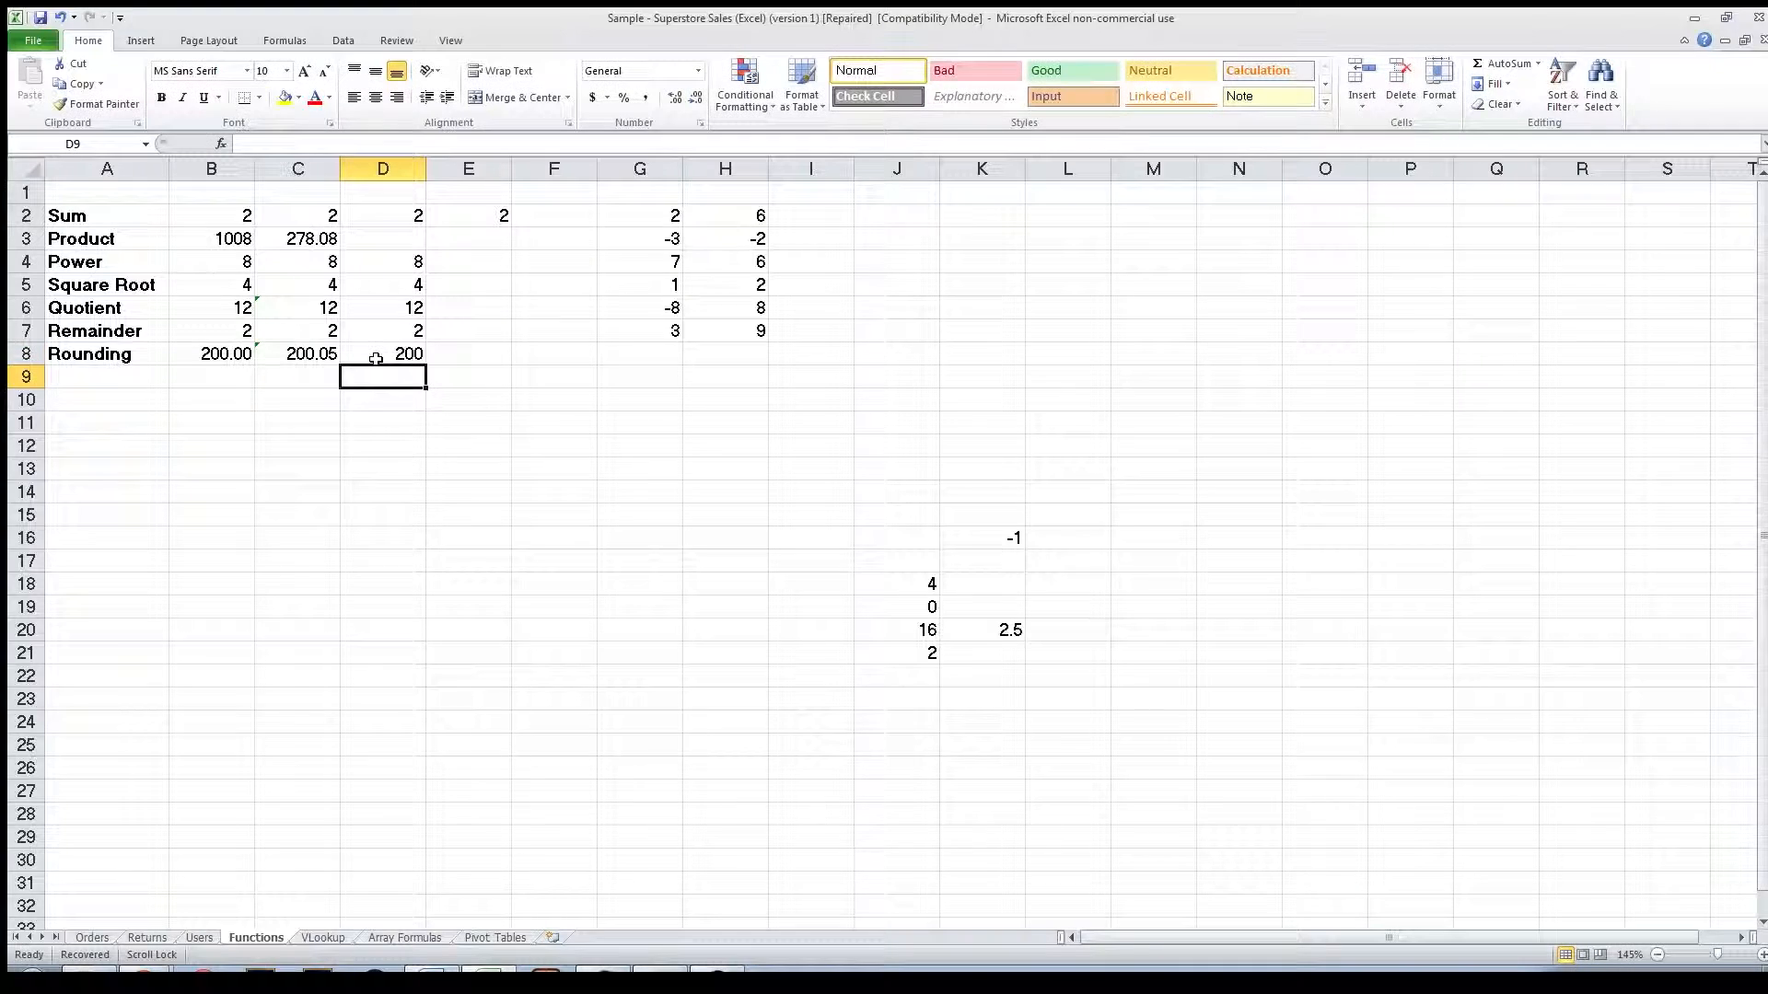
Enter =MROUND(200.03,0.05) in E8.
left_click(452, 351)
type("=")
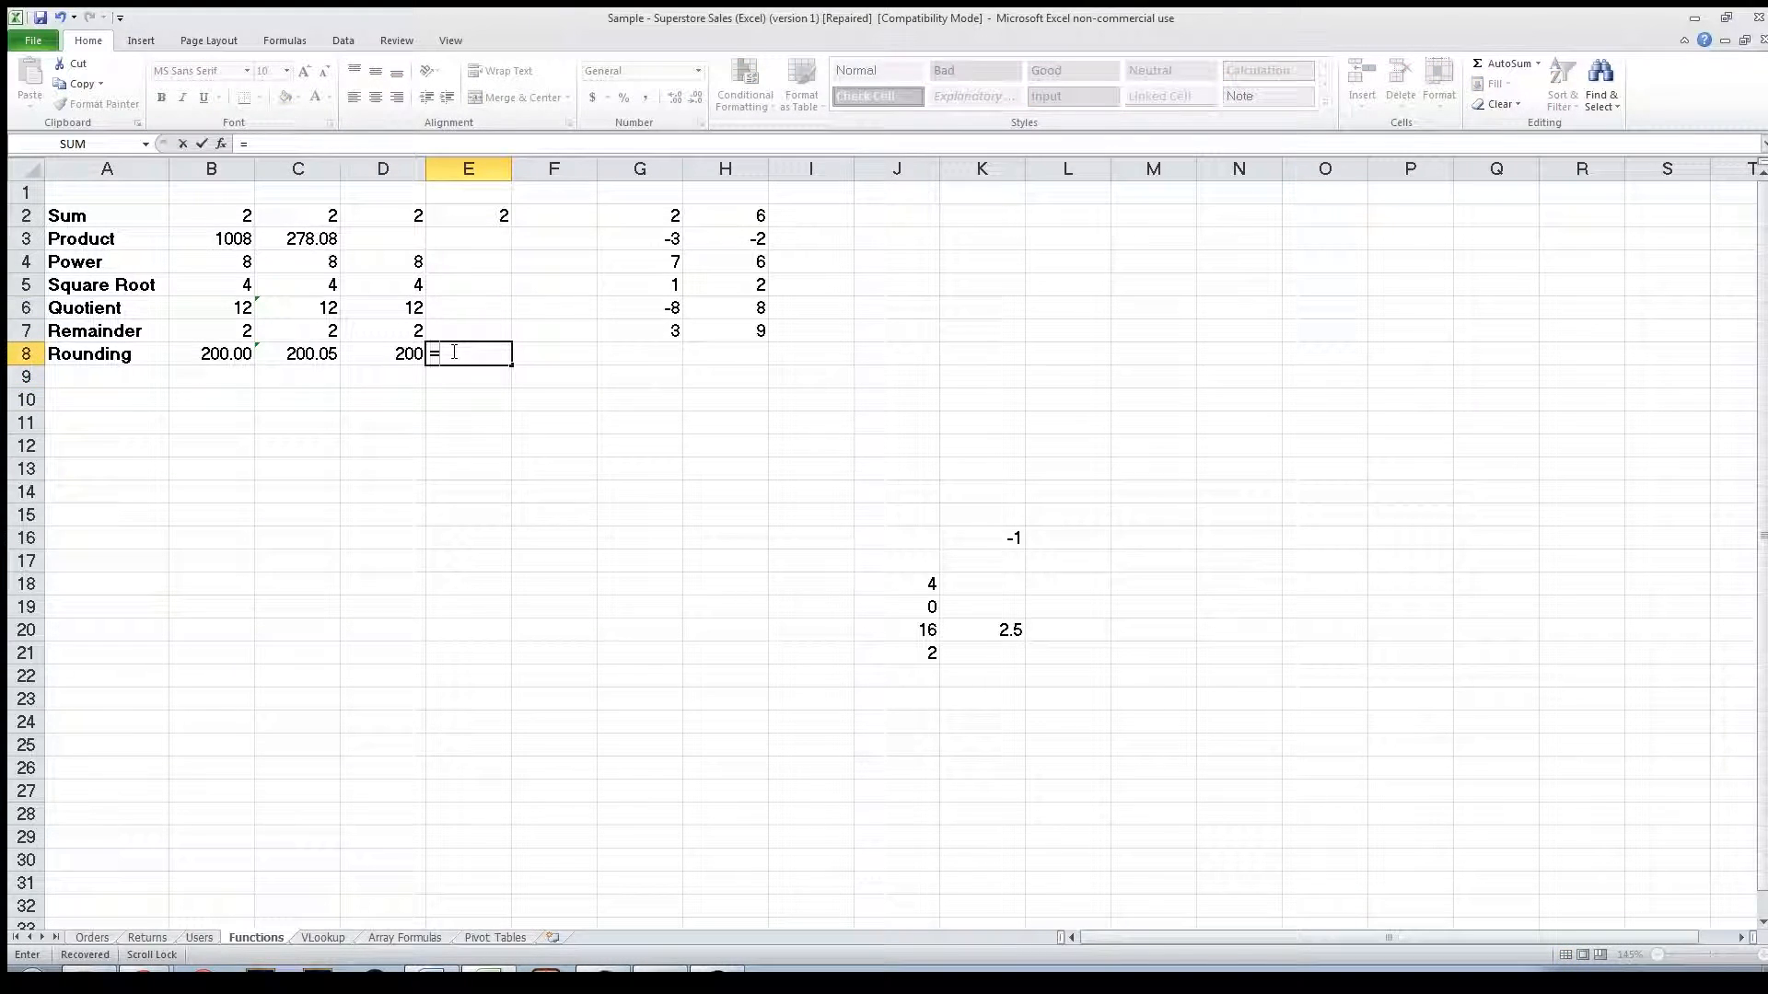
type("mround(")
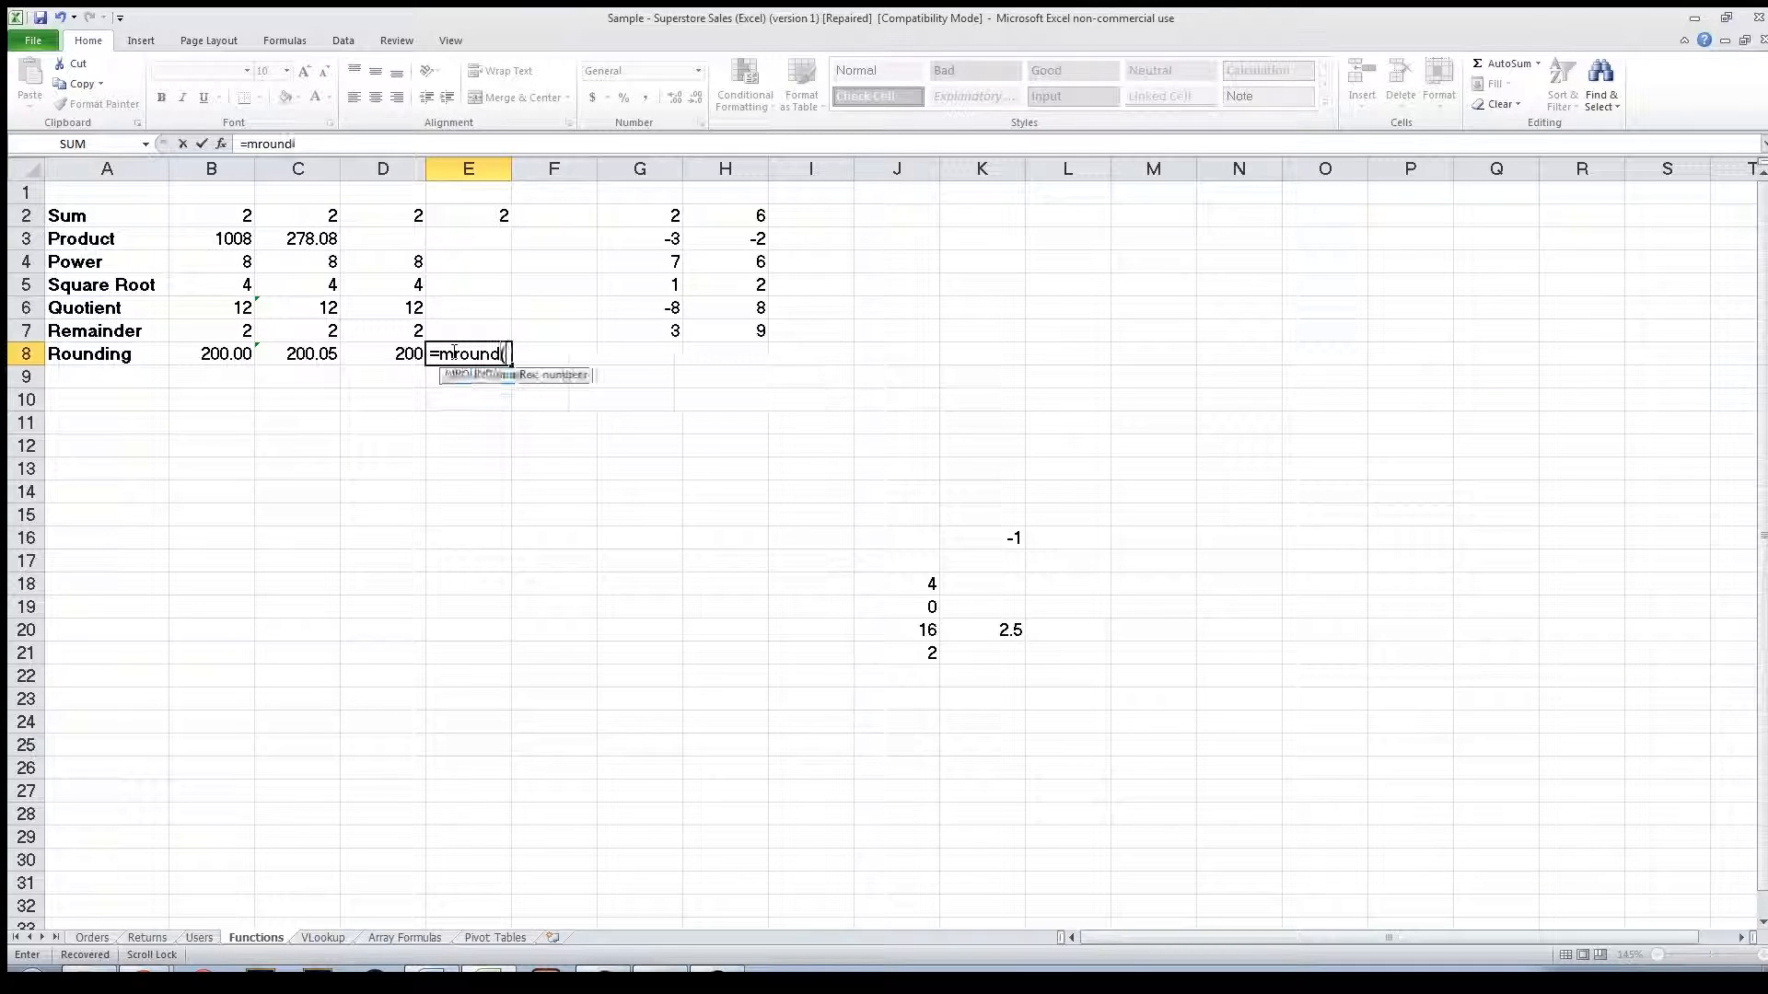
type("200.03")
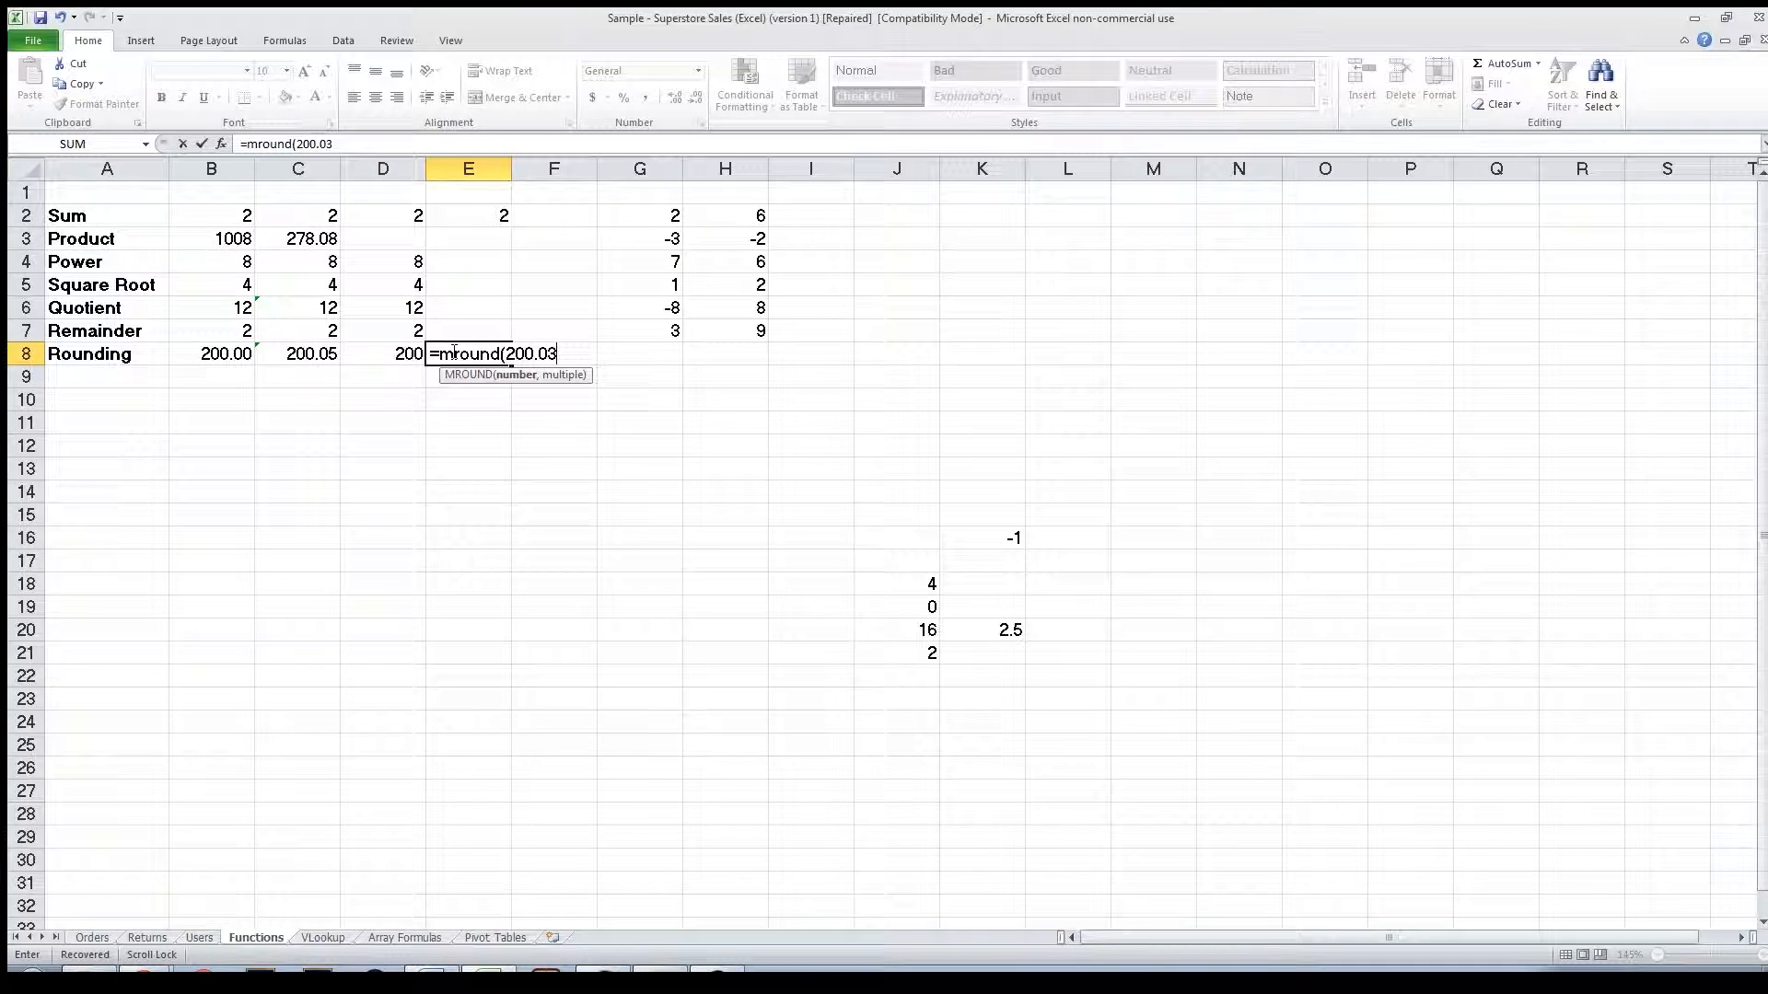
type(",0.05)")
key("Return")
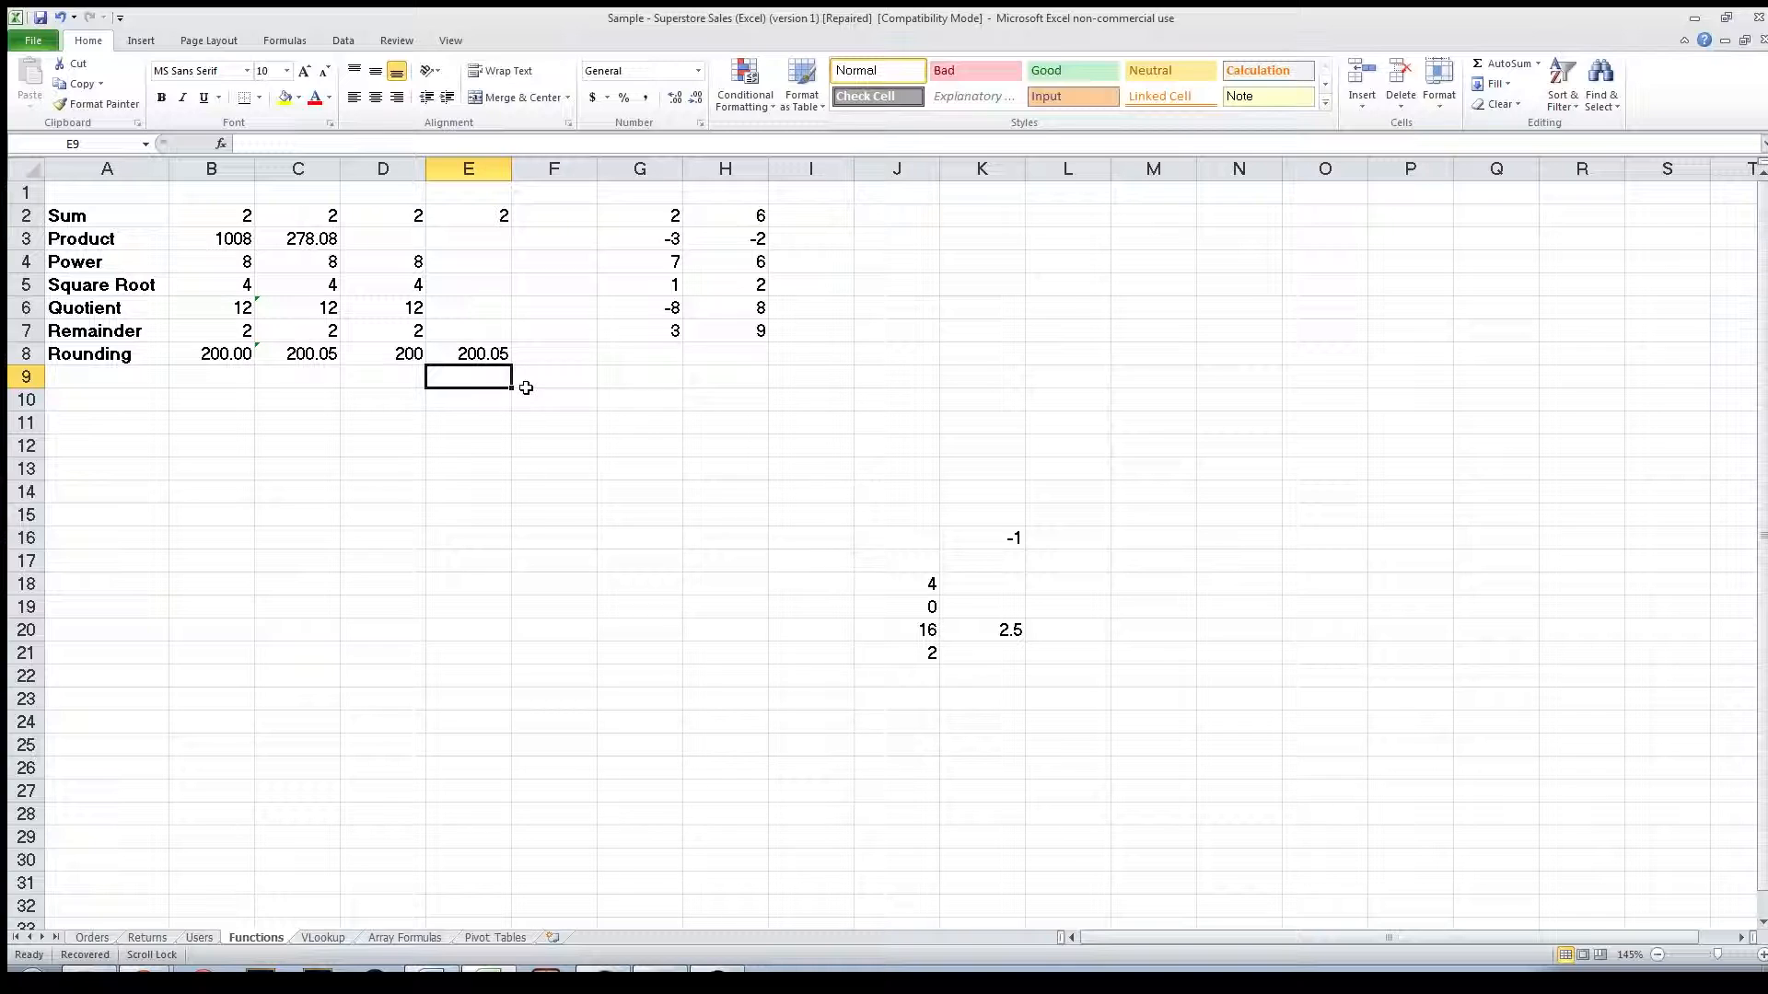
Enter =MROUND(53,100) in F8.
left_click(521, 356)
type("=")
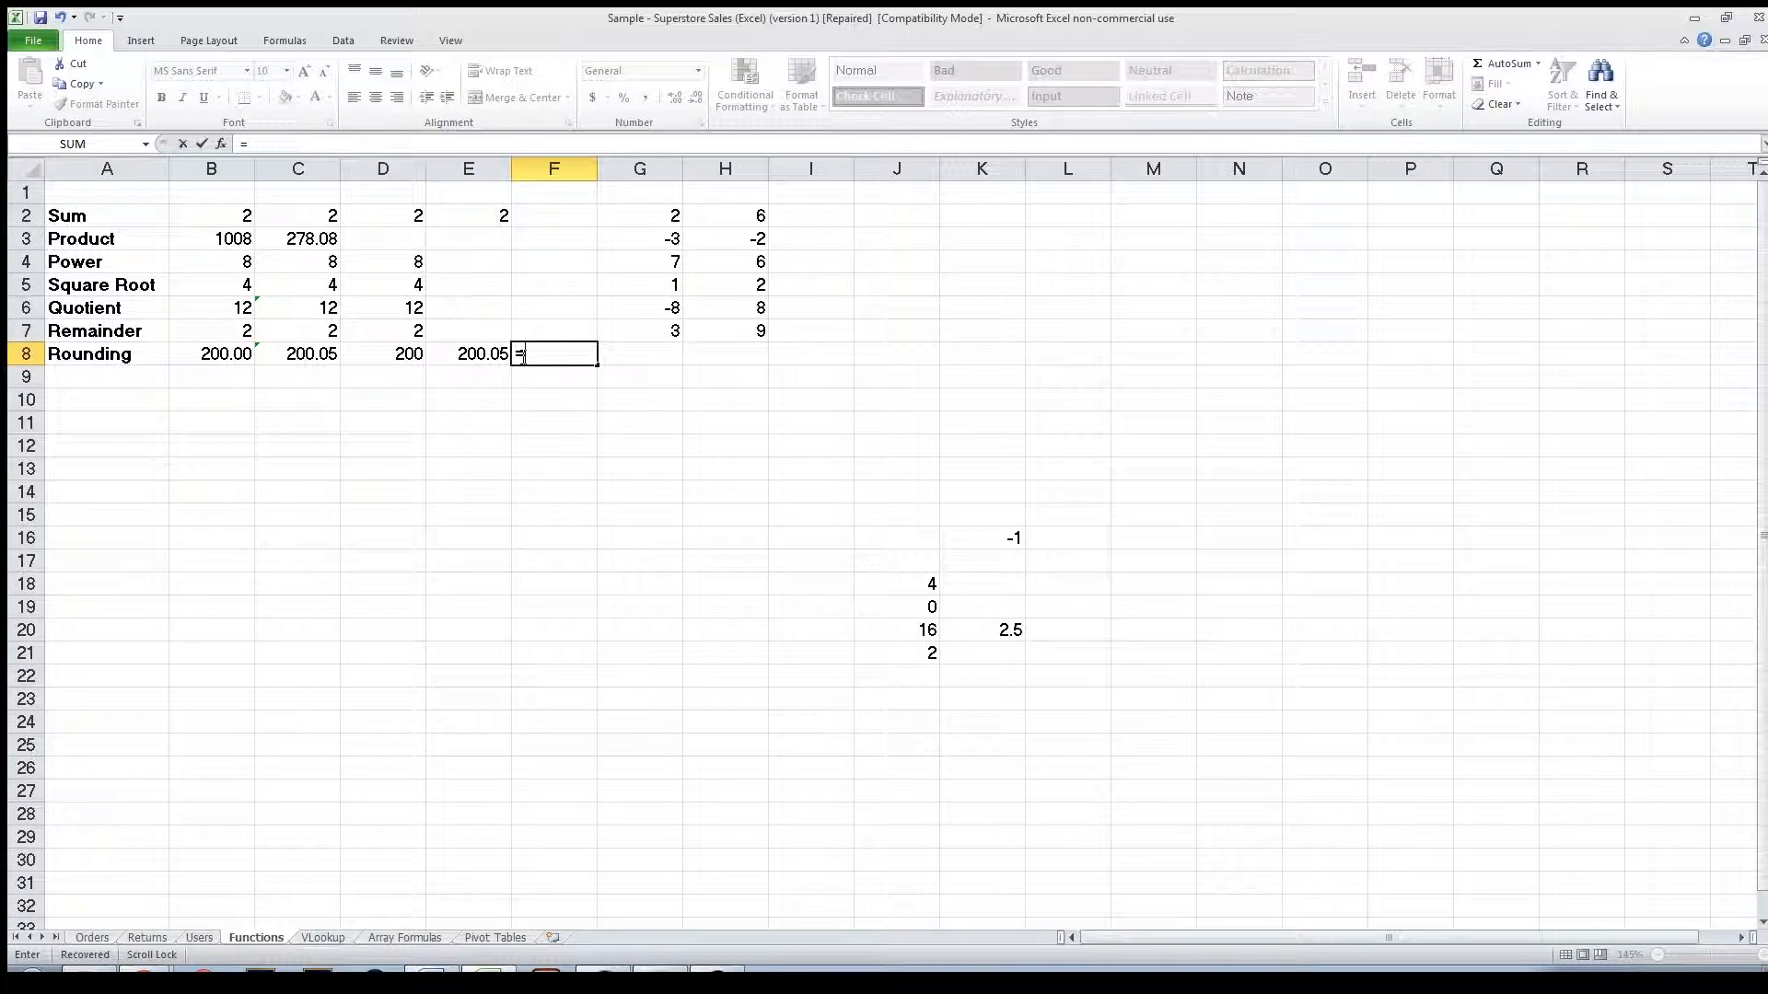
type("mroun")
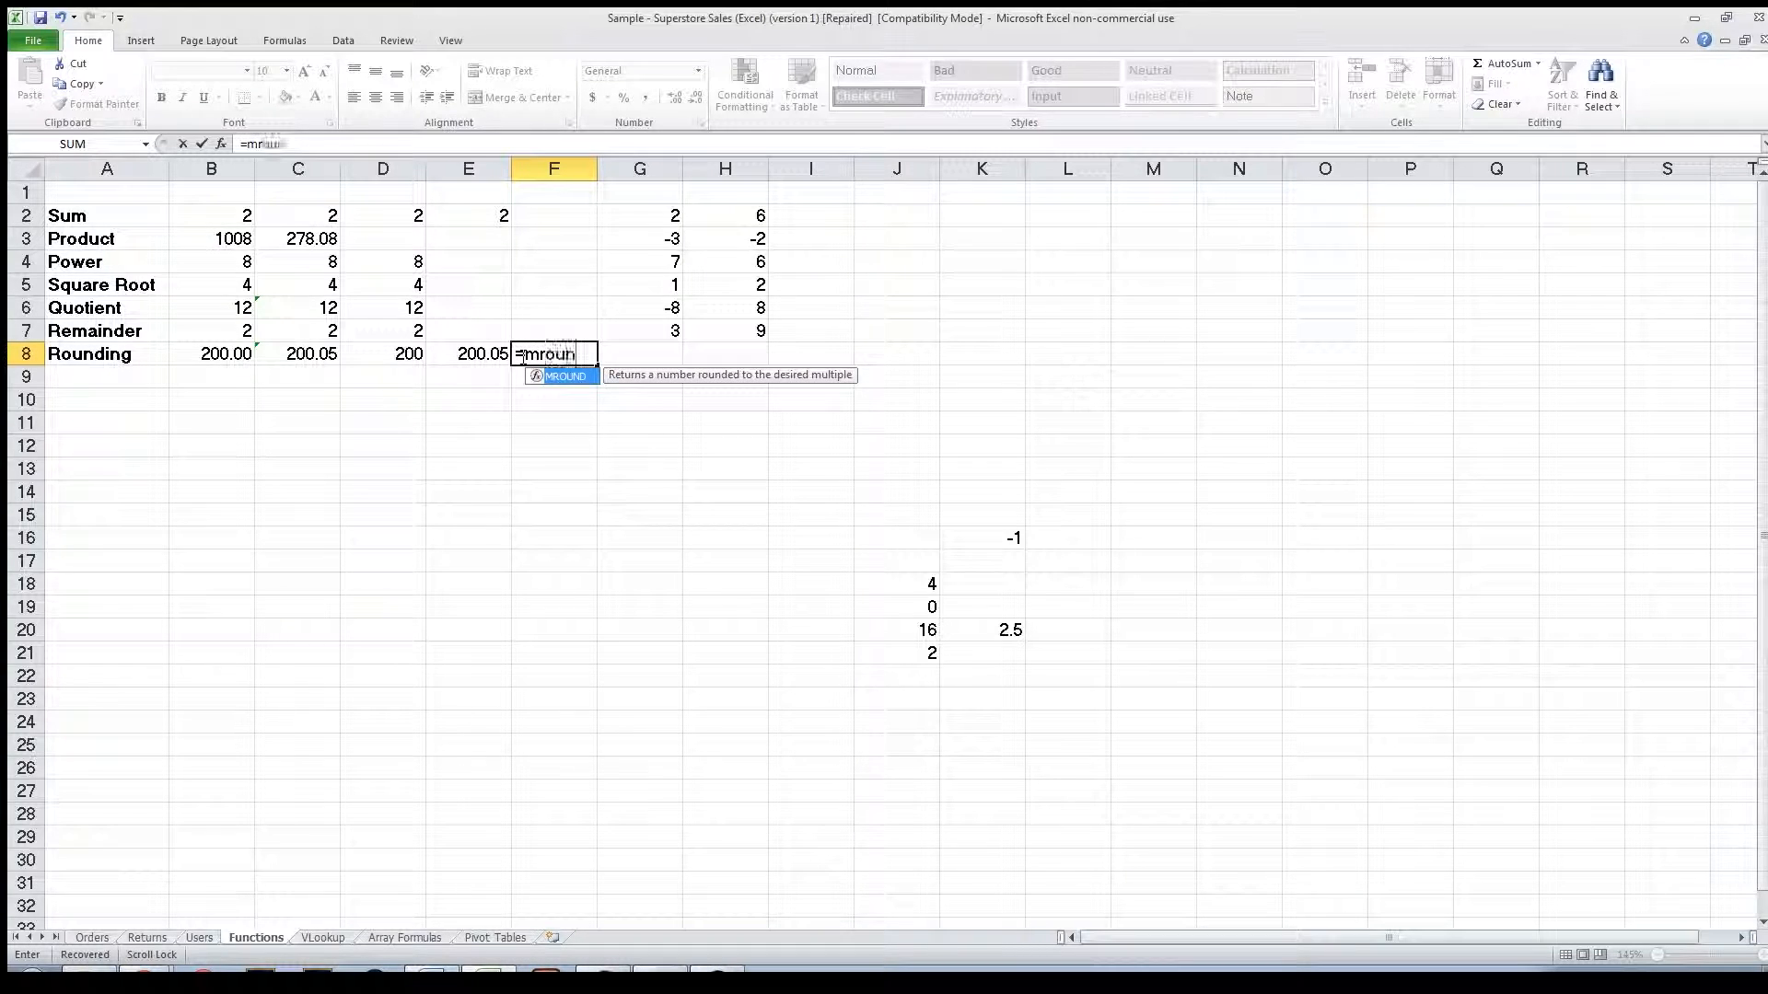
type("d(53,")
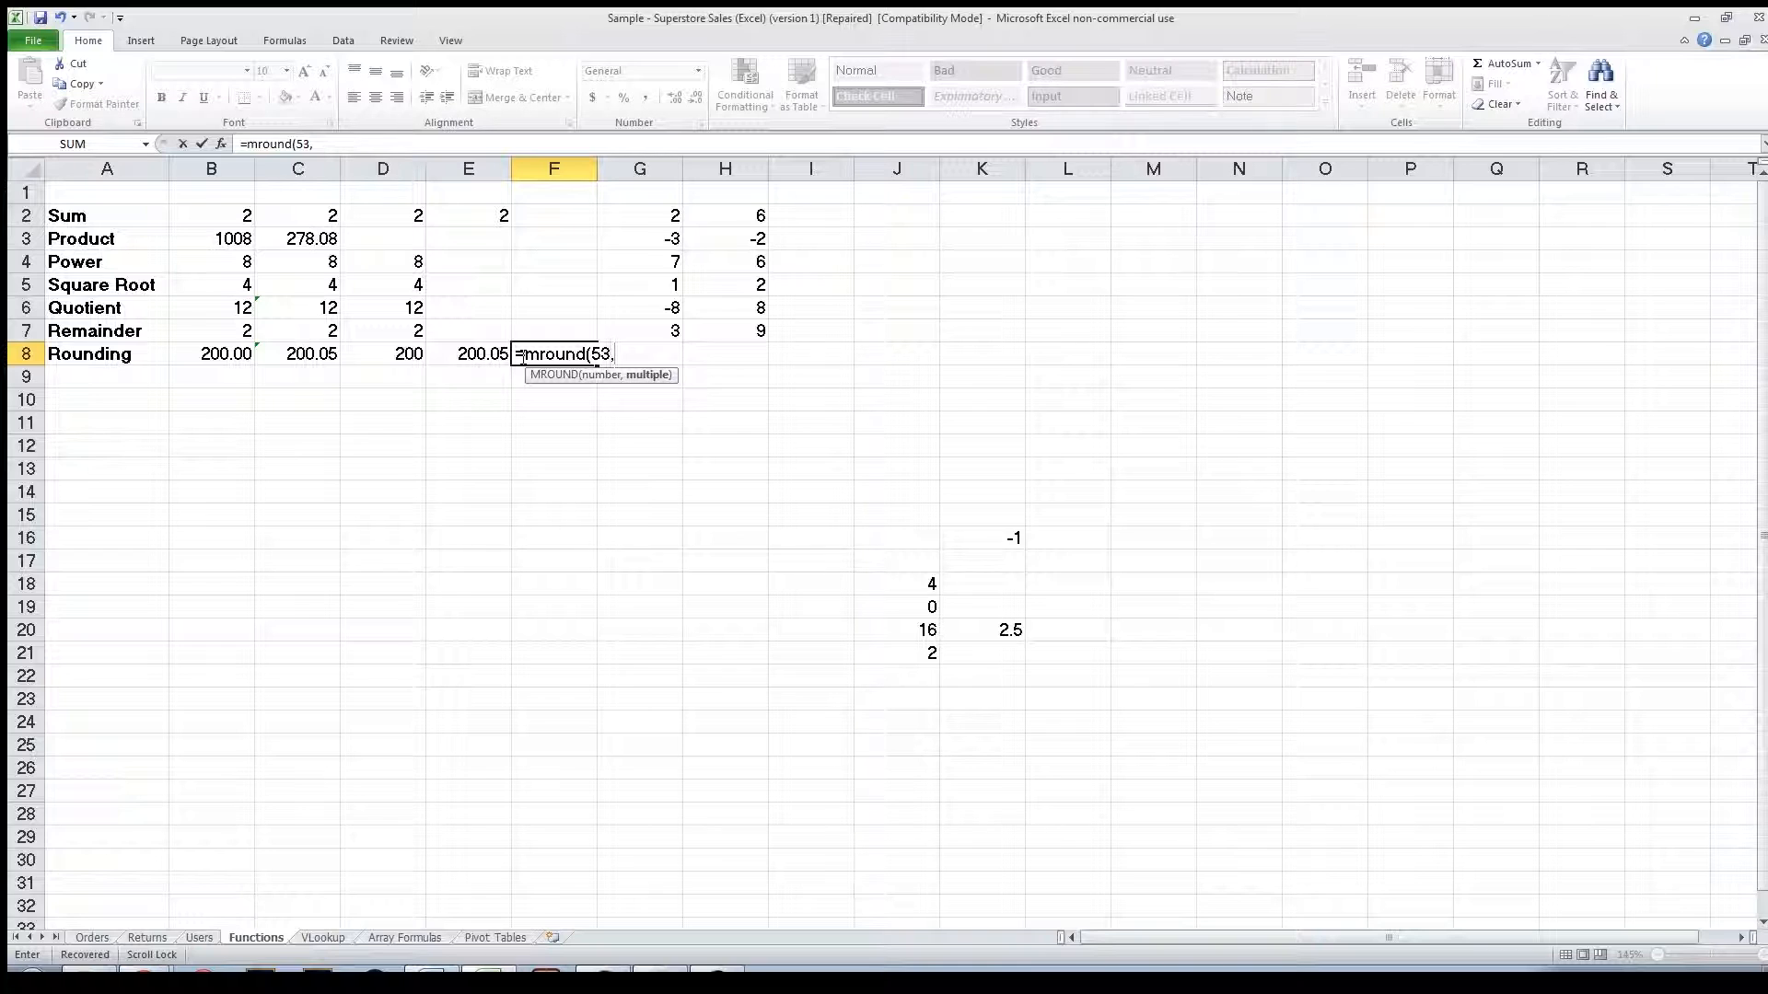
type("100)")
key("Return")
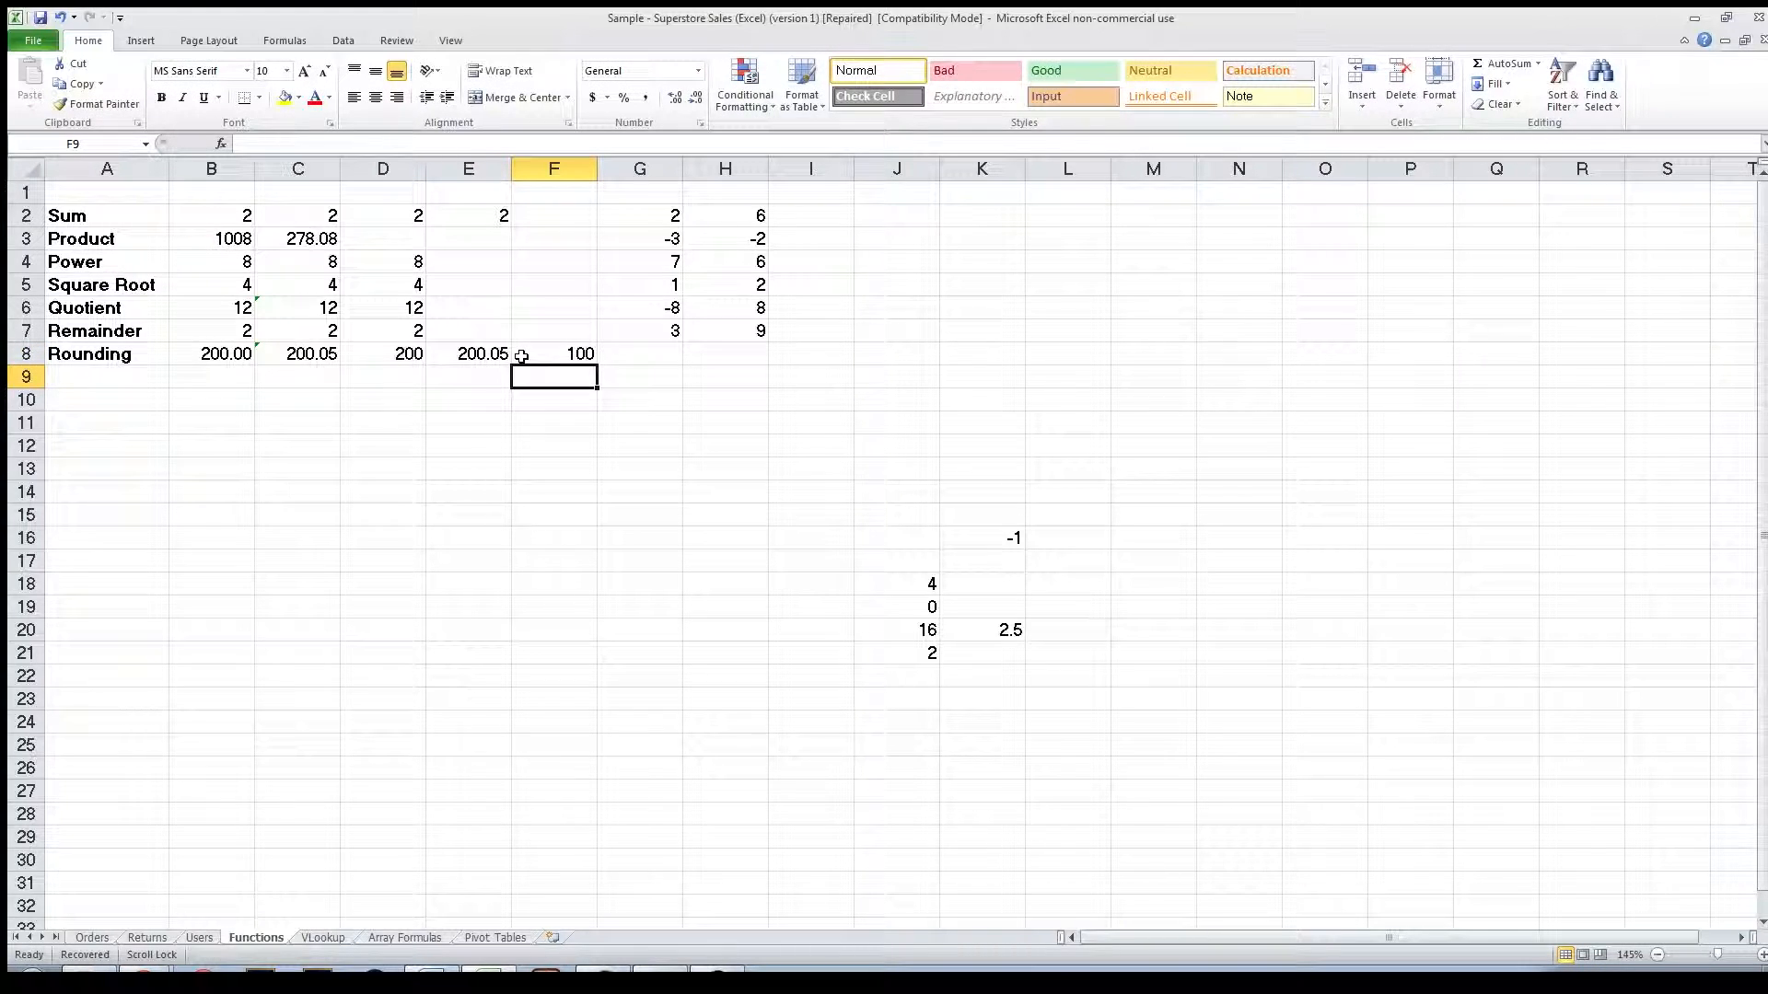